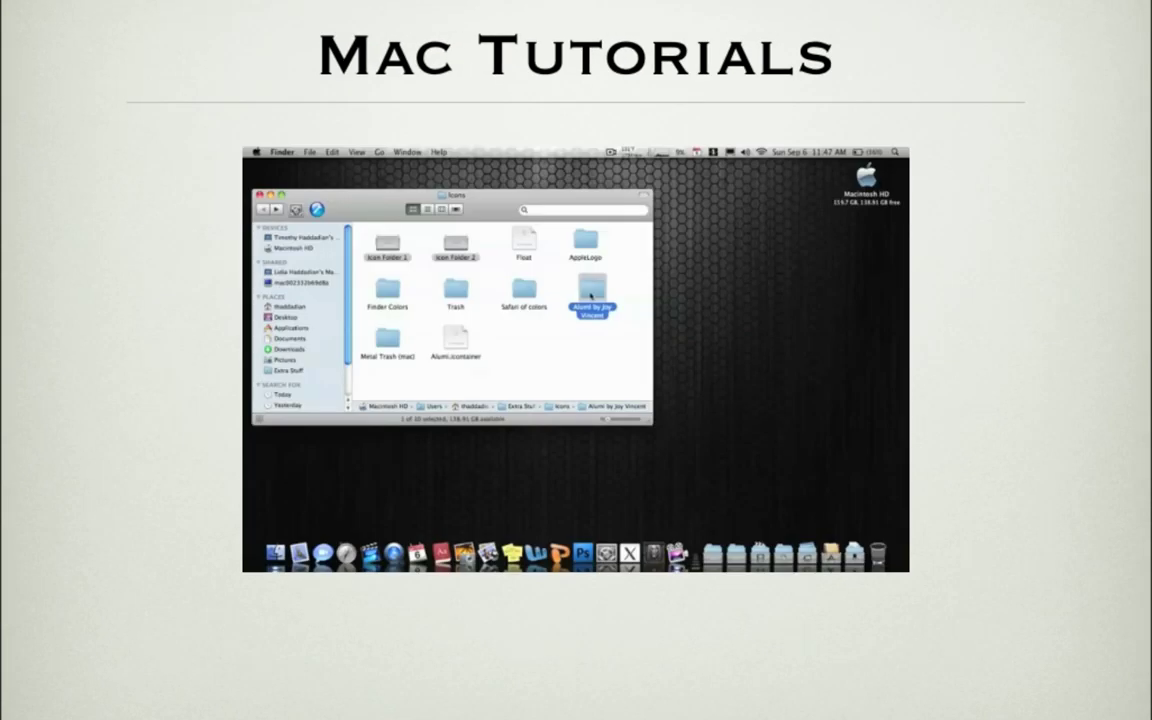
{"action": "double_click", "coordinate": [591, 296]}
{"action": "left_click_drag", "start_coordinate": [450, 195], "coordinate": [703, 171]}
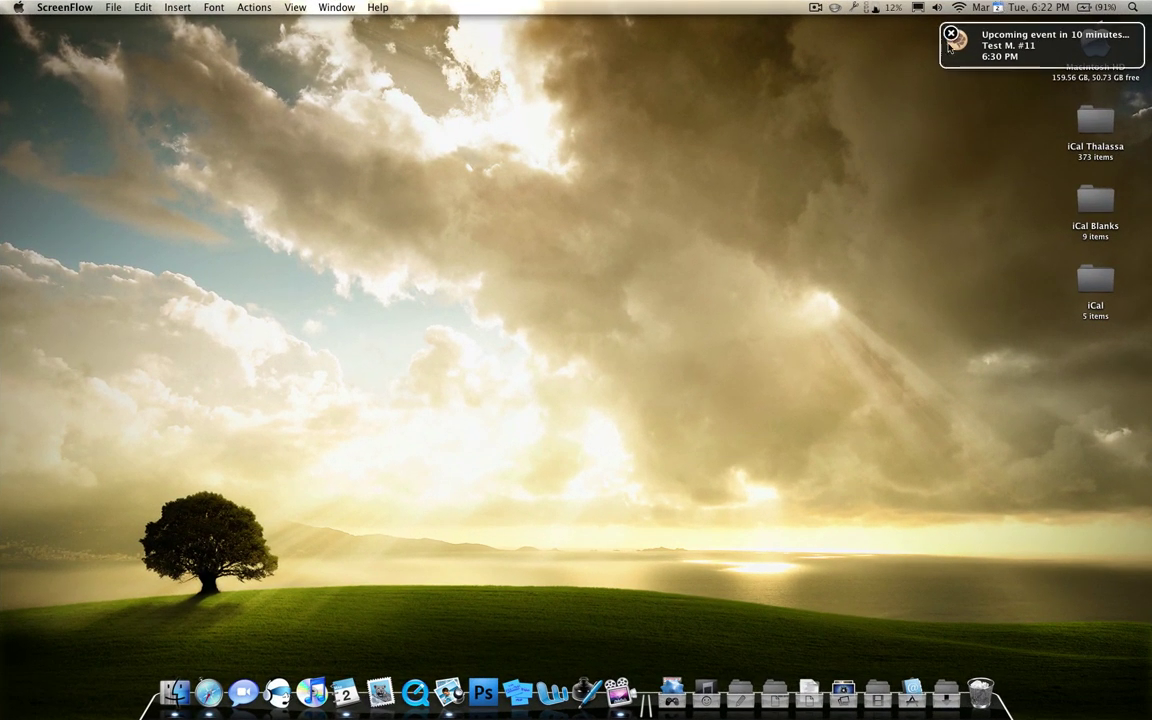
- Dismiss the upcoming event notification and rearrange the iCal, iCal Blanks and iCal Thalassa folders on the desktop
{"action": "left_click", "coordinate": [950, 45]}
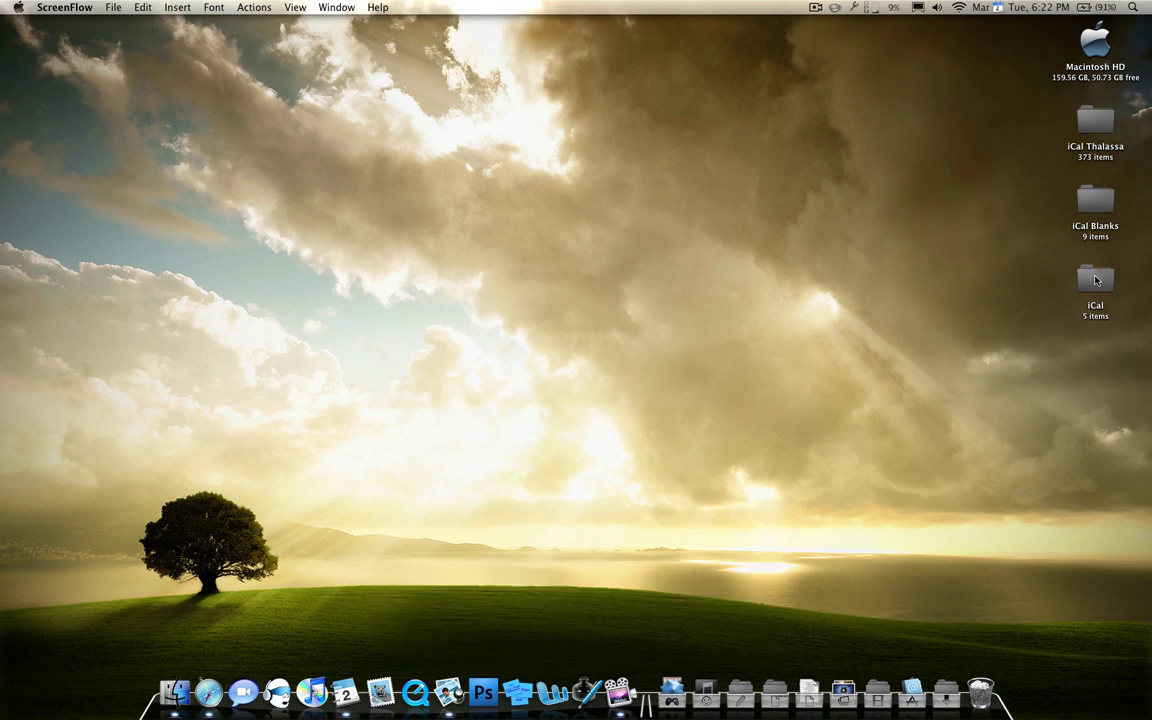
{"action": "left_click_drag", "start_coordinate": [1095, 203], "coordinate": [1024, 288]}
{"action": "left_click_drag", "start_coordinate": [1095, 120], "coordinate": [1027, 220]}
{"action": "left_click", "coordinate": [1105, 232]}
{"action": "left_click", "coordinate": [1062, 217]}
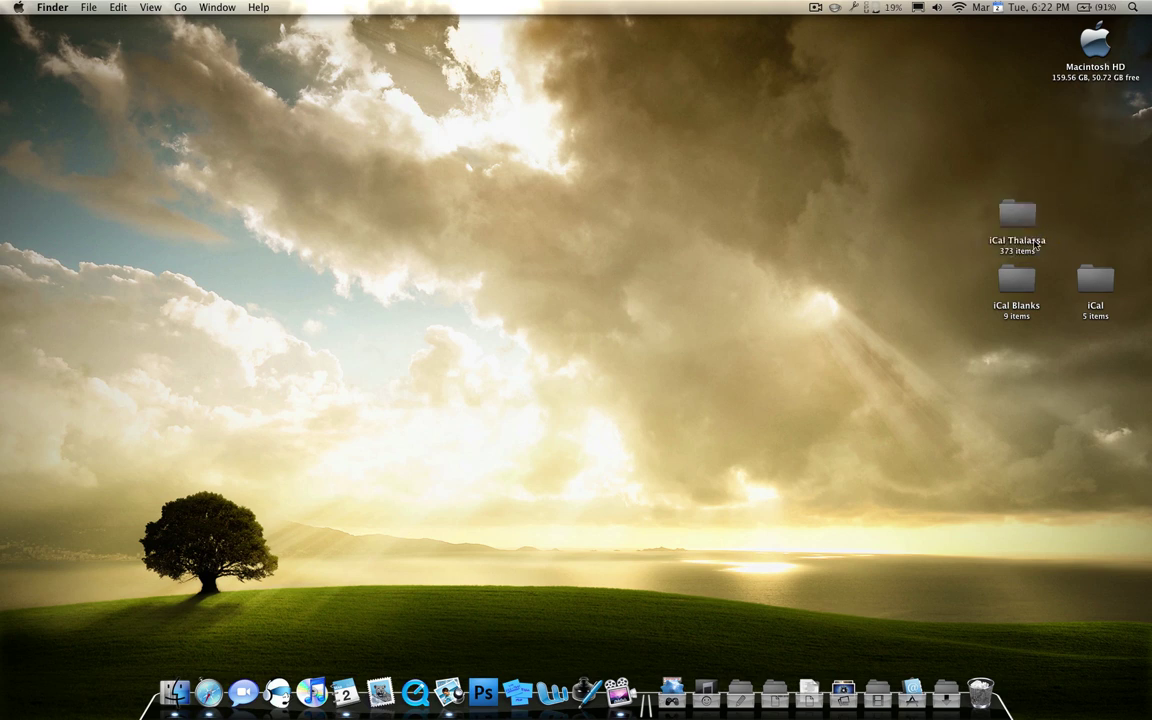
{"action": "left_click_drag", "start_coordinate": [1095, 280], "coordinate": [1098, 140]}
{"action": "left_click", "coordinate": [1095, 213]}
- Open the iCal folder on the desktop, preview its icon files down to App.icns, and close the folder
{"action": "double_click", "coordinate": [1098, 138]}
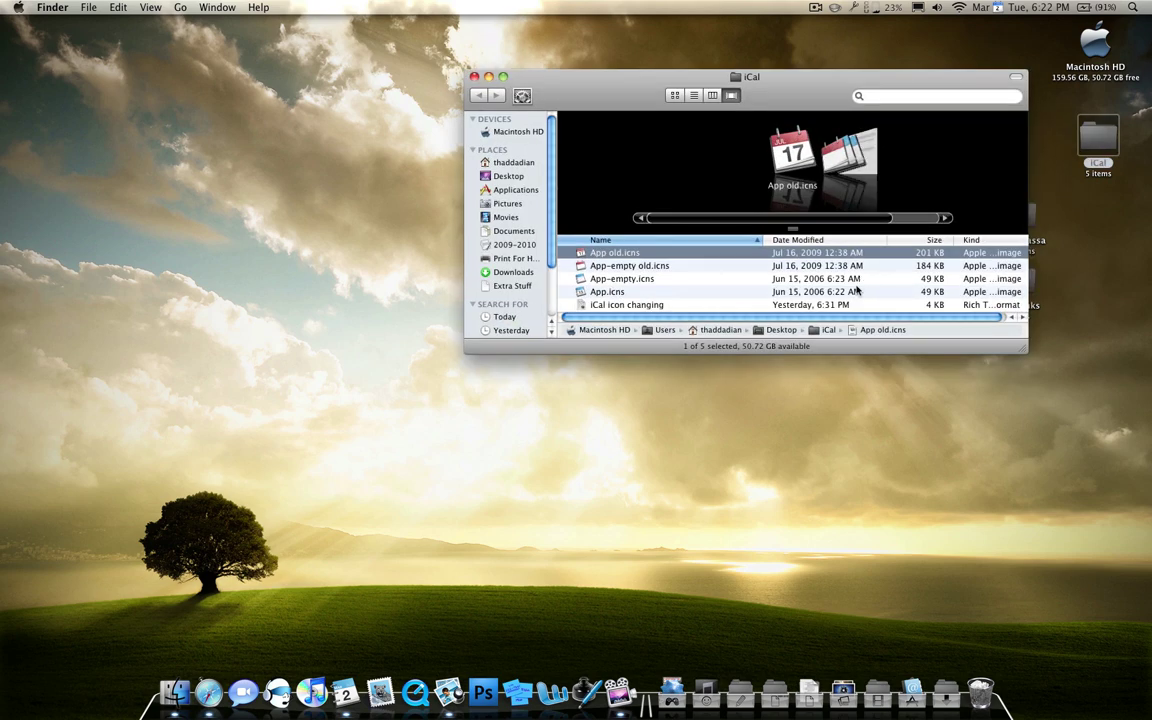
{"action": "key", "text": "Down"}
{"action": "key", "text": "Down"}
{"action": "key", "text": "Down"}
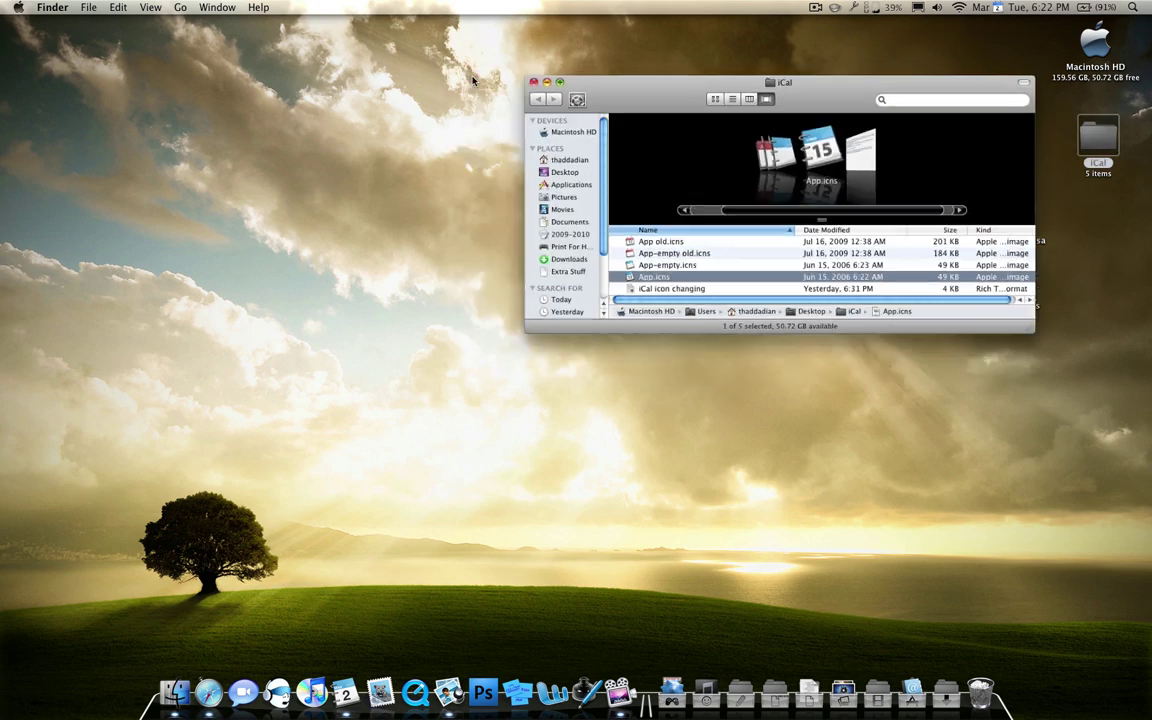
{"action": "key", "text": "super+w"}
- Open the iCal Blanks folder and preview the Normal, Olive and Thalassa blank calendar icons
{"action": "double_click", "coordinate": [1017, 278]}
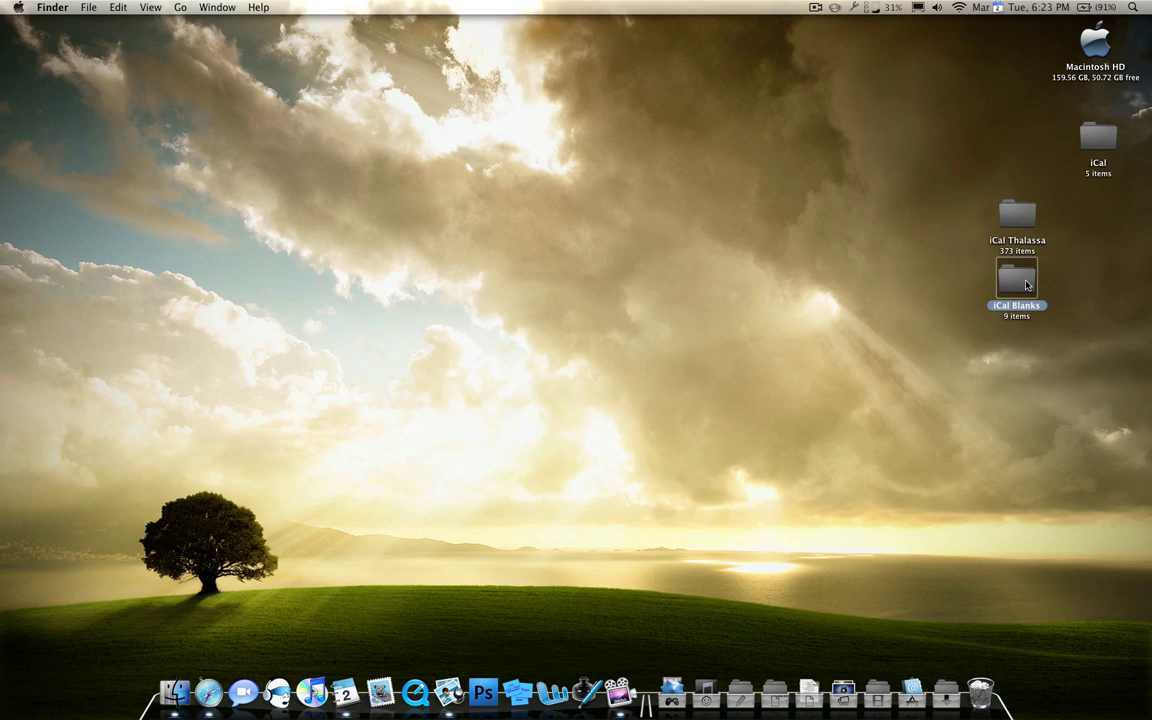
{"action": "scroll", "coordinate": [412, 374], "scroll_direction": "down", "scroll_amount": 3}
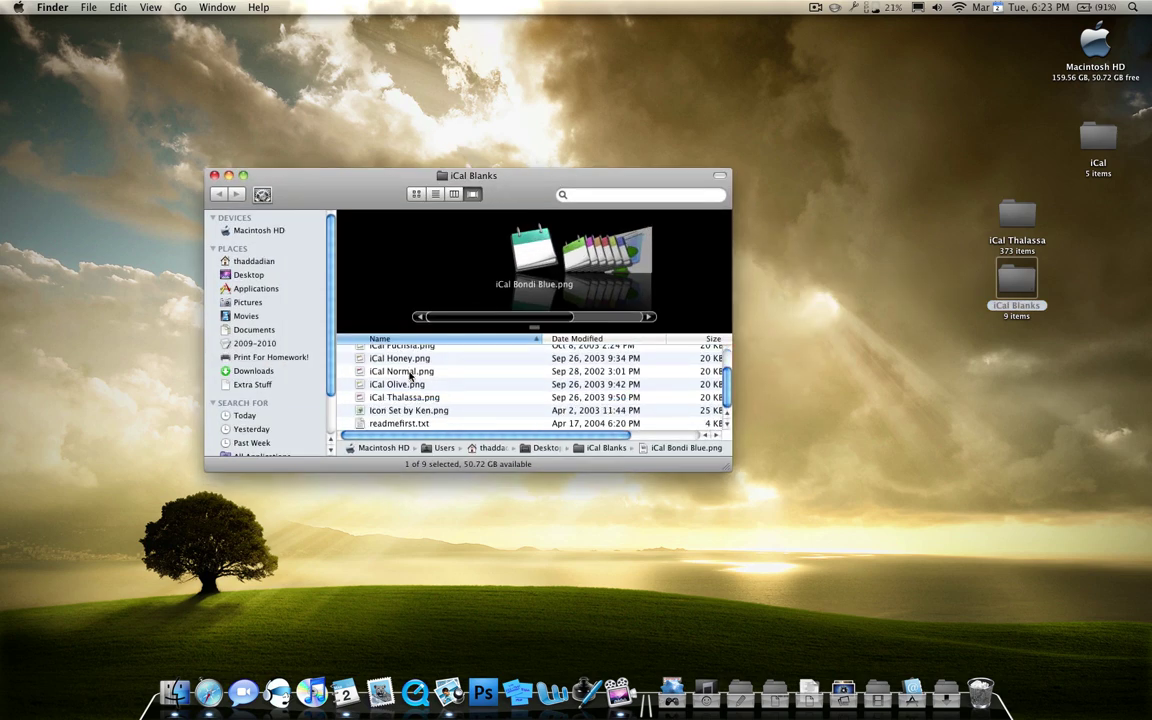
{"action": "left_click", "coordinate": [421, 372]}
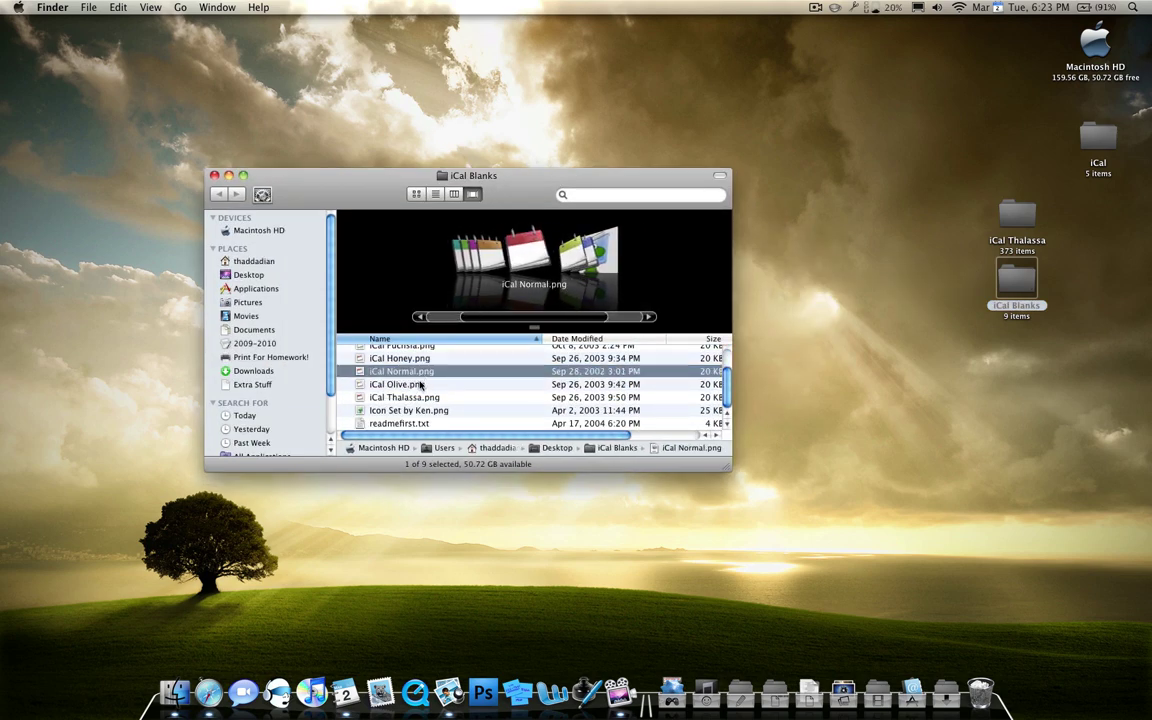
{"action": "key", "text": "Down"}
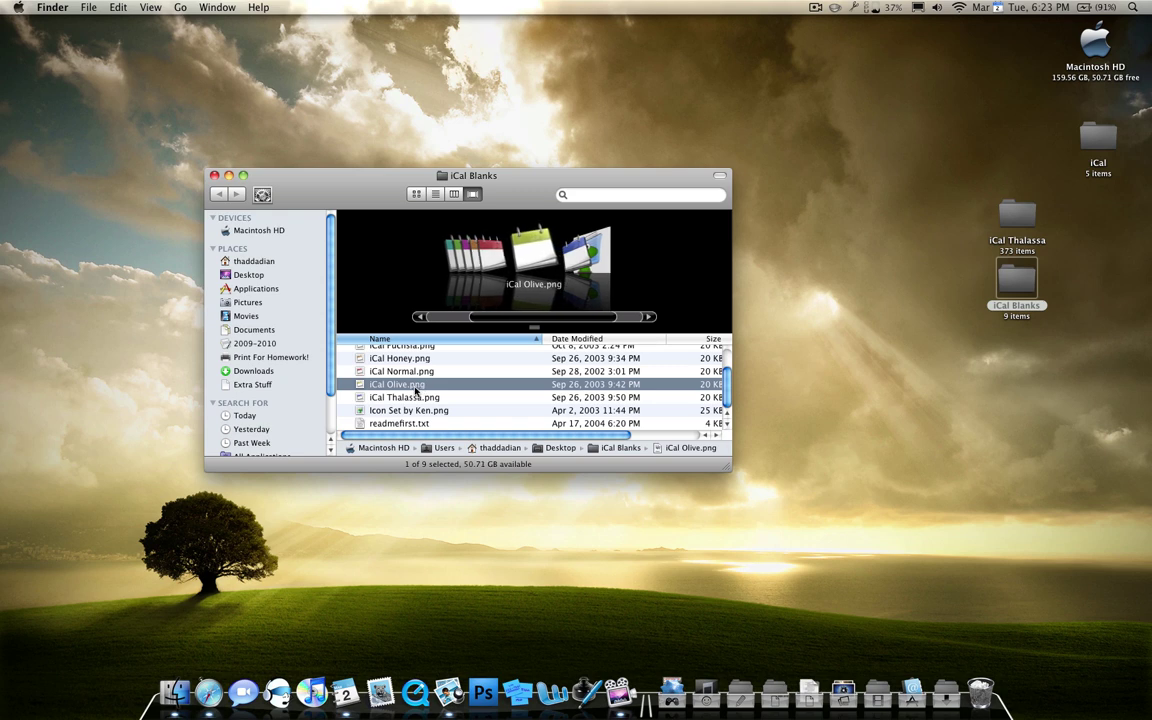
{"action": "key", "text": "Up"}
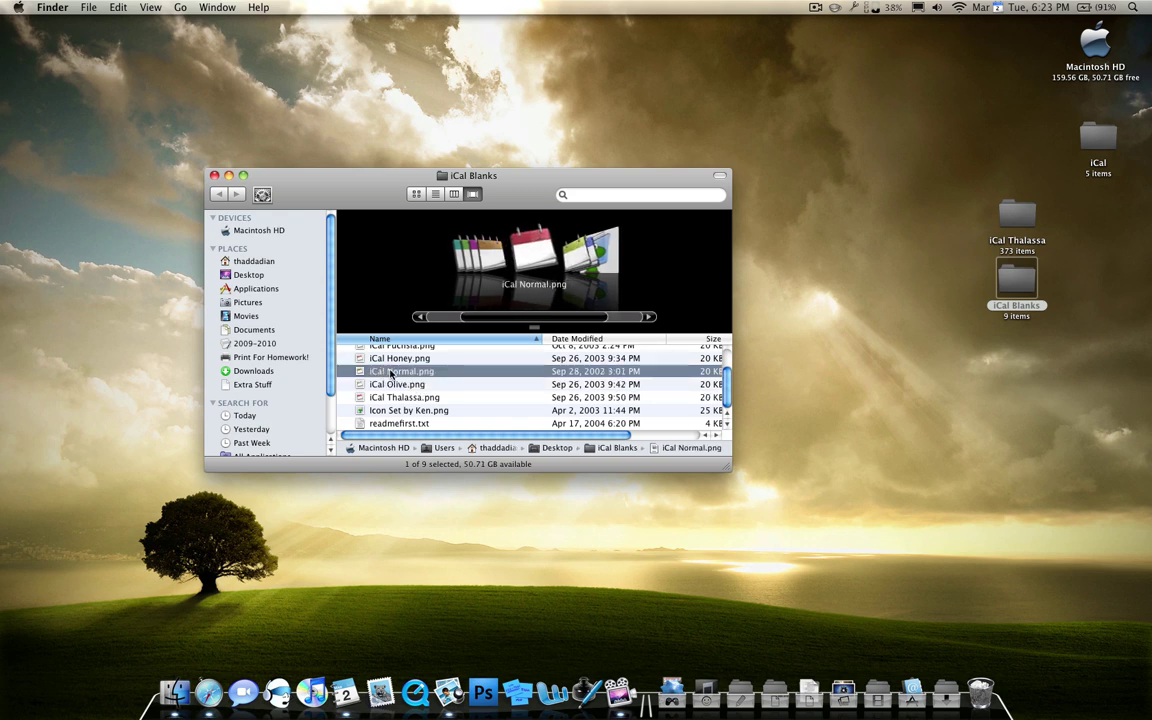
{"action": "key", "text": "Down"}
{"action": "key", "text": "Down"}
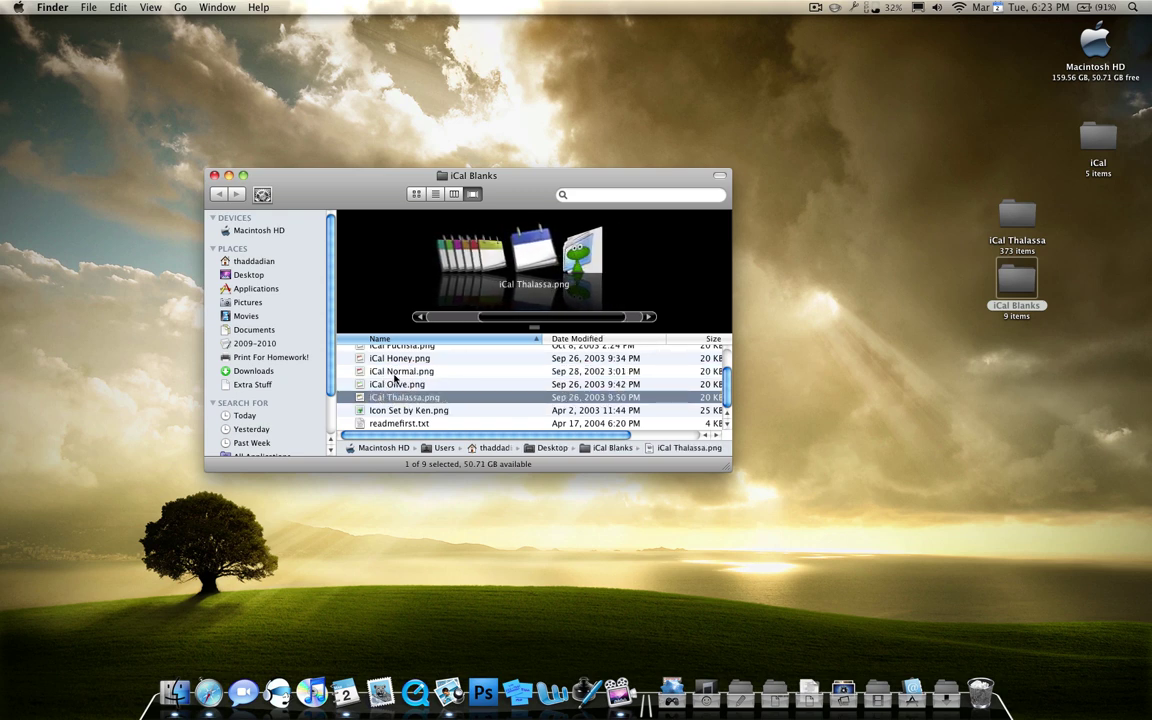
- Copy iCal Edible Green.png from the iCal Blanks folder to the desktop and close the folder
{"action": "scroll", "coordinate": [392, 368], "scroll_direction": "up", "scroll_amount": 2}
{"action": "left_click", "coordinate": [392, 366]}
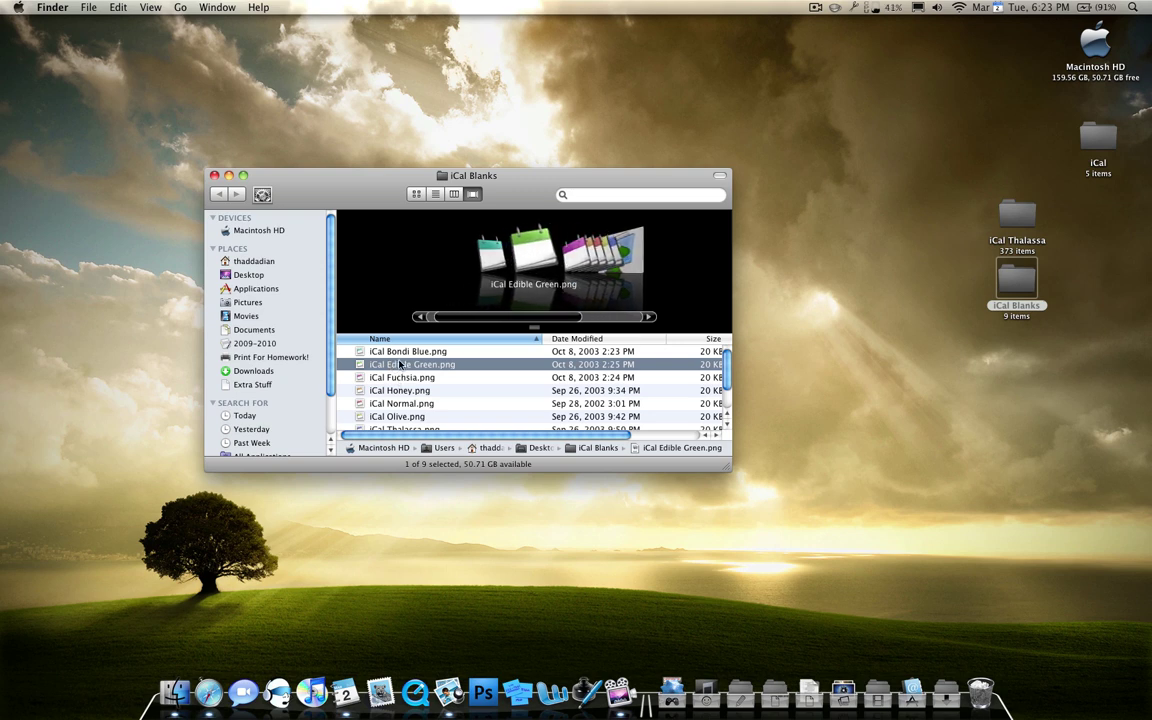
{"action": "left_click_drag", "start_coordinate": [399, 368], "coordinate": [996, 392]}
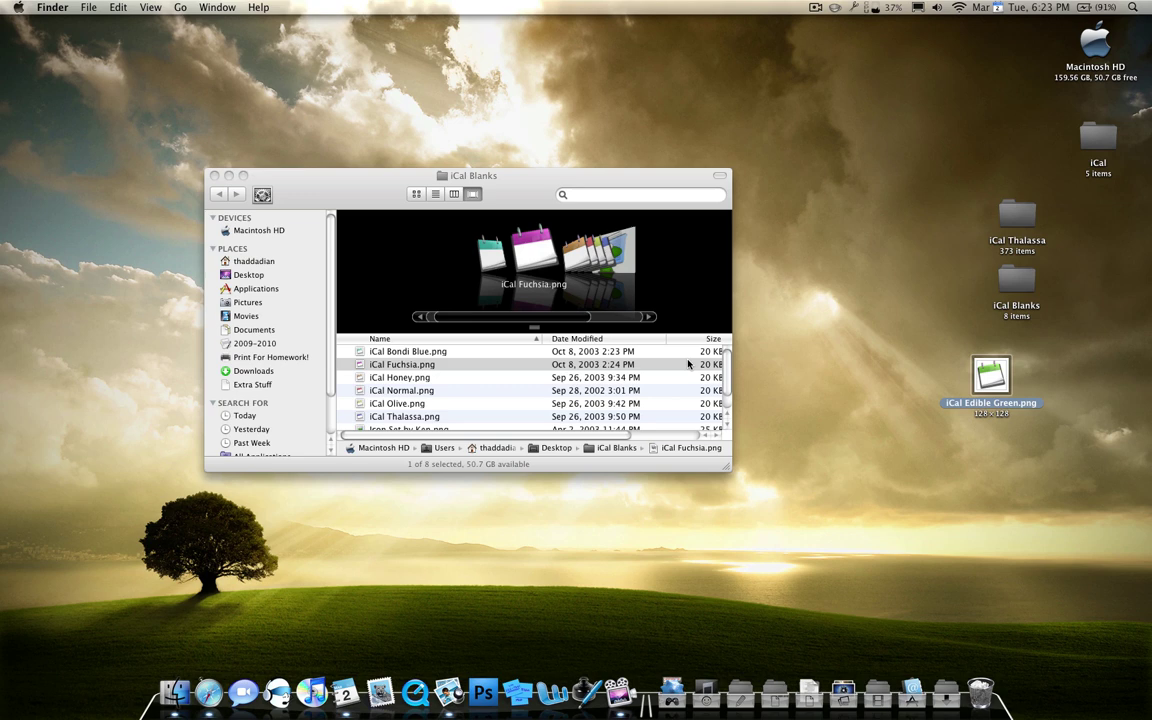
{"action": "left_click", "coordinate": [494, 419]}
{"action": "key", "text": "super+w"}
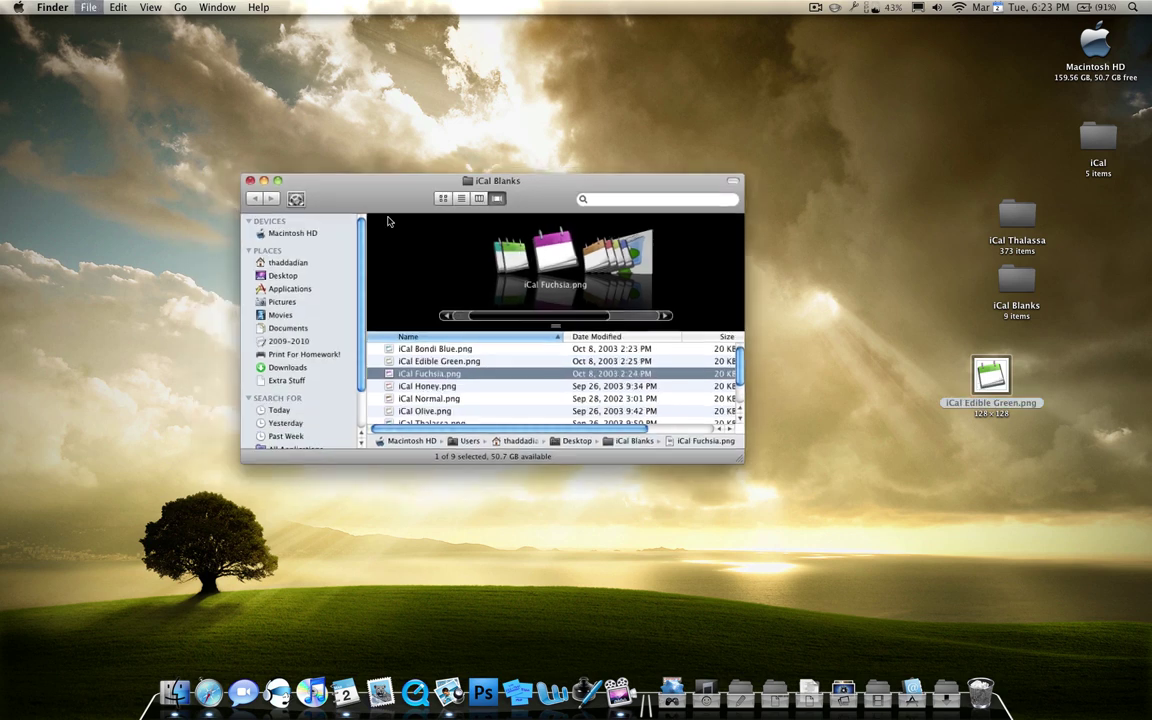
{"action": "left_click_drag", "start_coordinate": [988, 400], "coordinate": [1063, 396]}
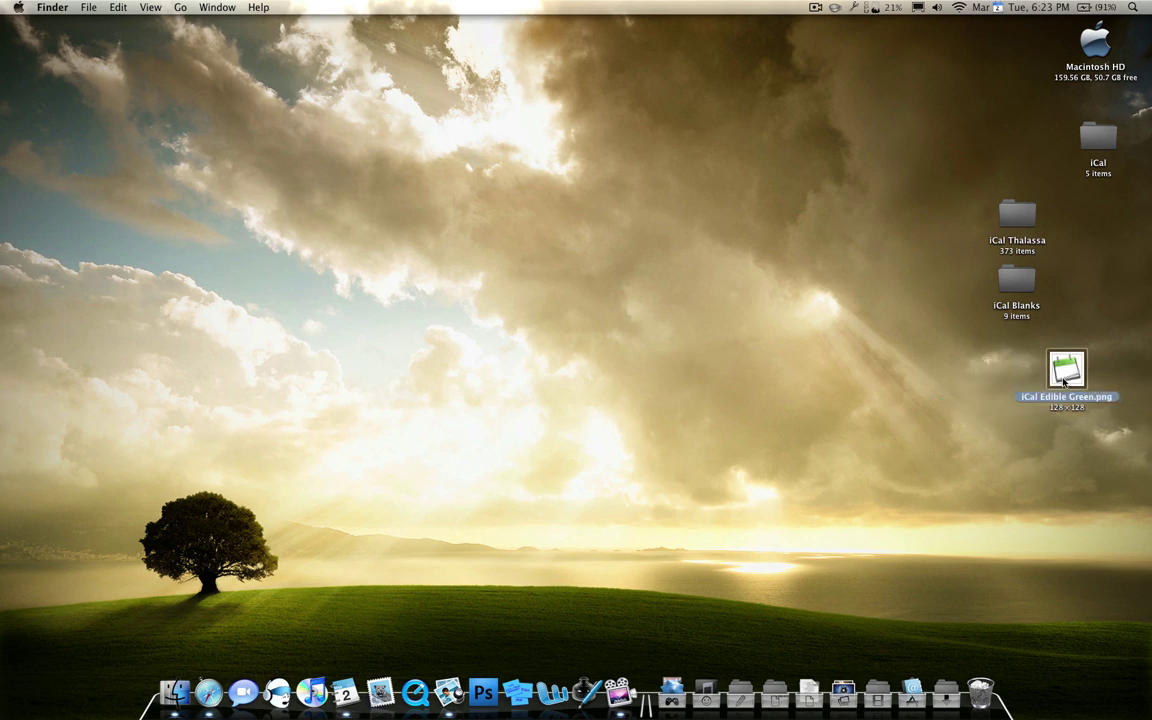
- Open iCal Edible Green.png in Preview and save it to the desktop in ICNS format as App-empty
{"action": "double_click", "coordinate": [1065, 372]}
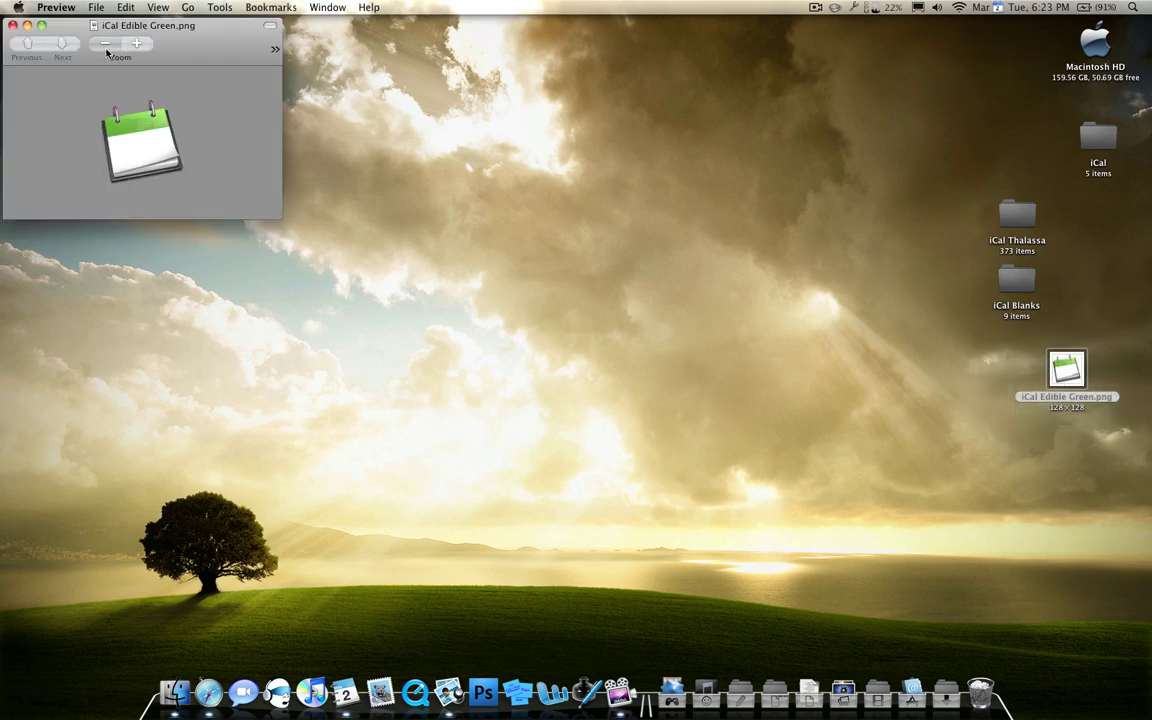
{"action": "left_click", "coordinate": [96, 7]}
{"action": "left_click", "coordinate": [117, 123]}
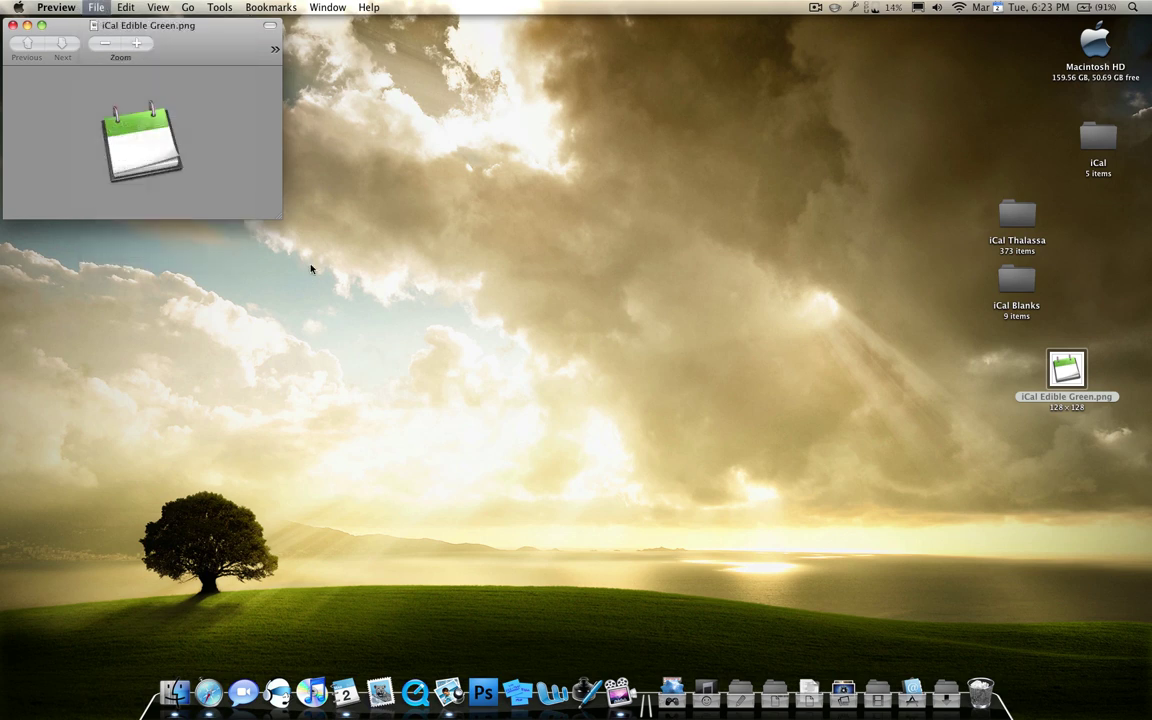
{"action": "left_click", "coordinate": [172, 233]}
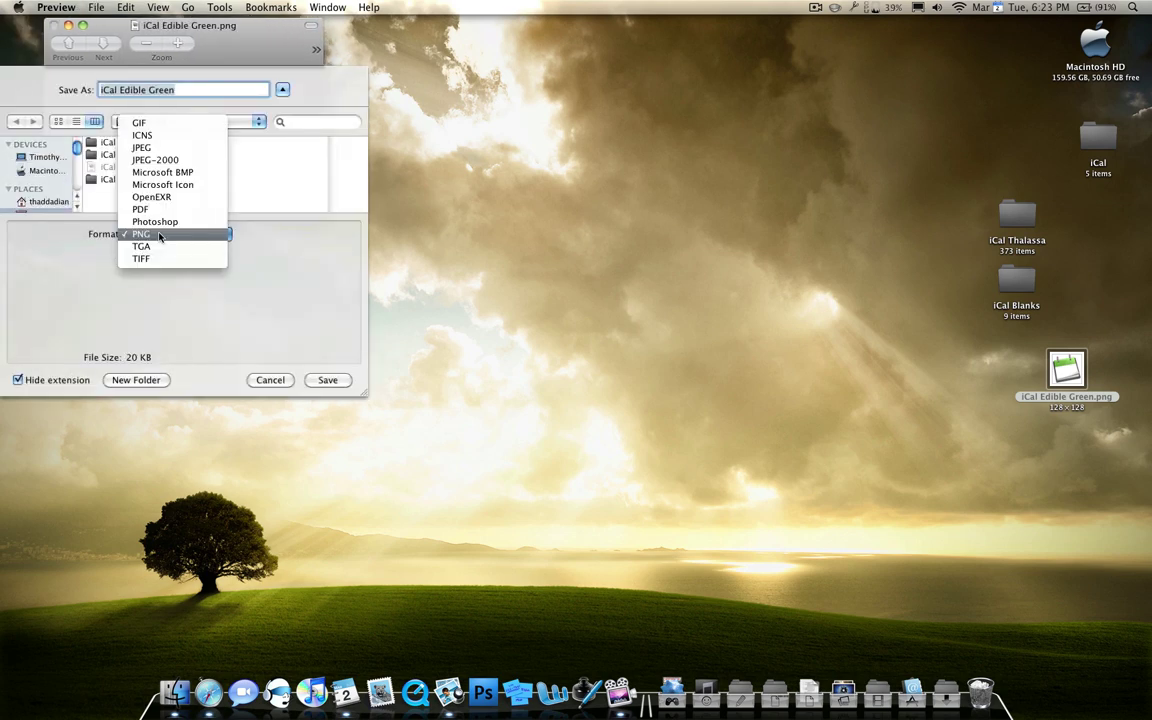
{"action": "left_click", "coordinate": [163, 136]}
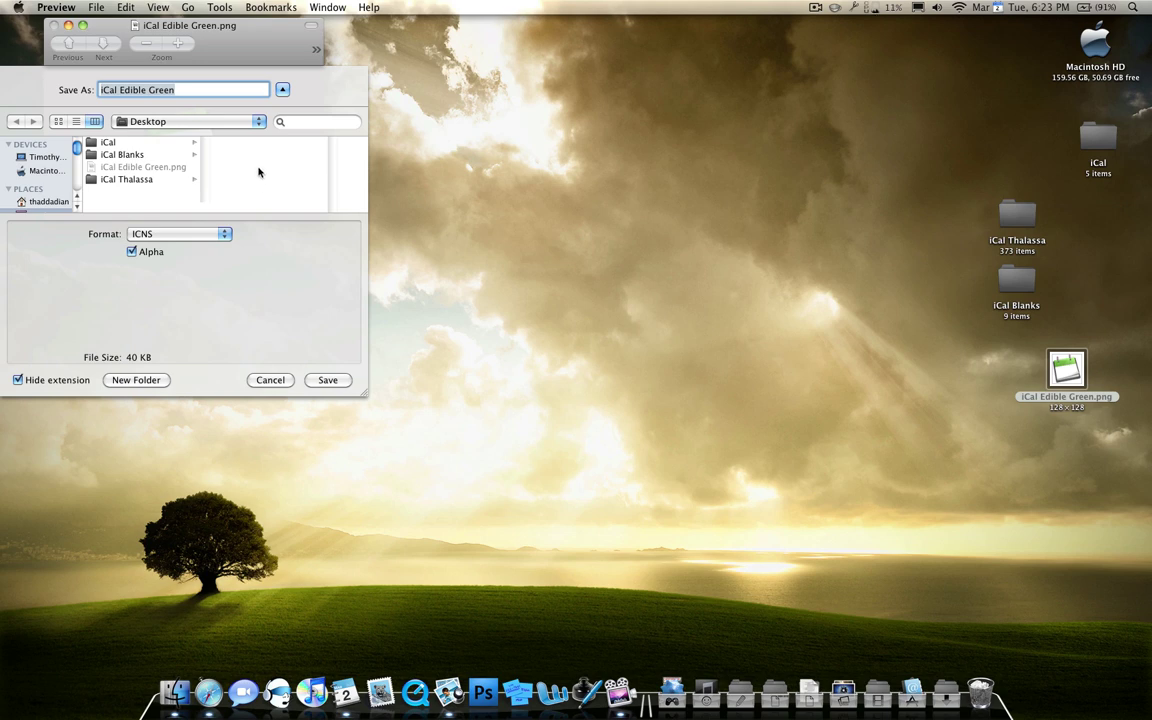
{"action": "type", "text": "App-empty"}
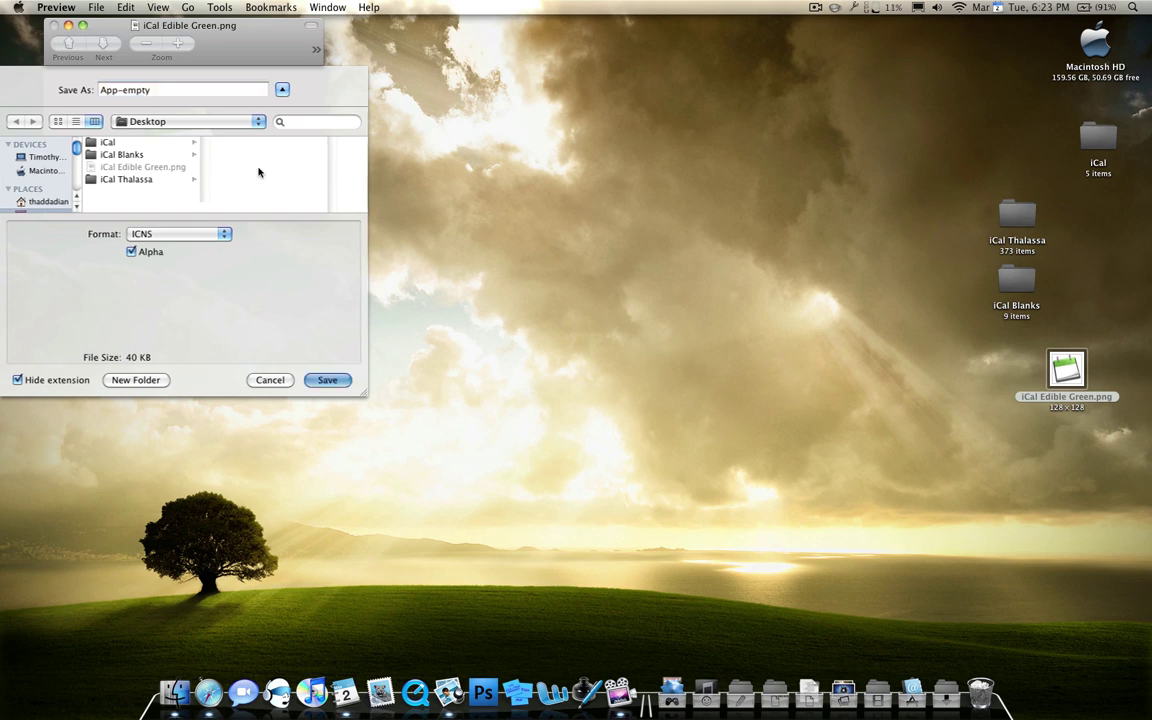
{"action": "key", "text": "Return"}
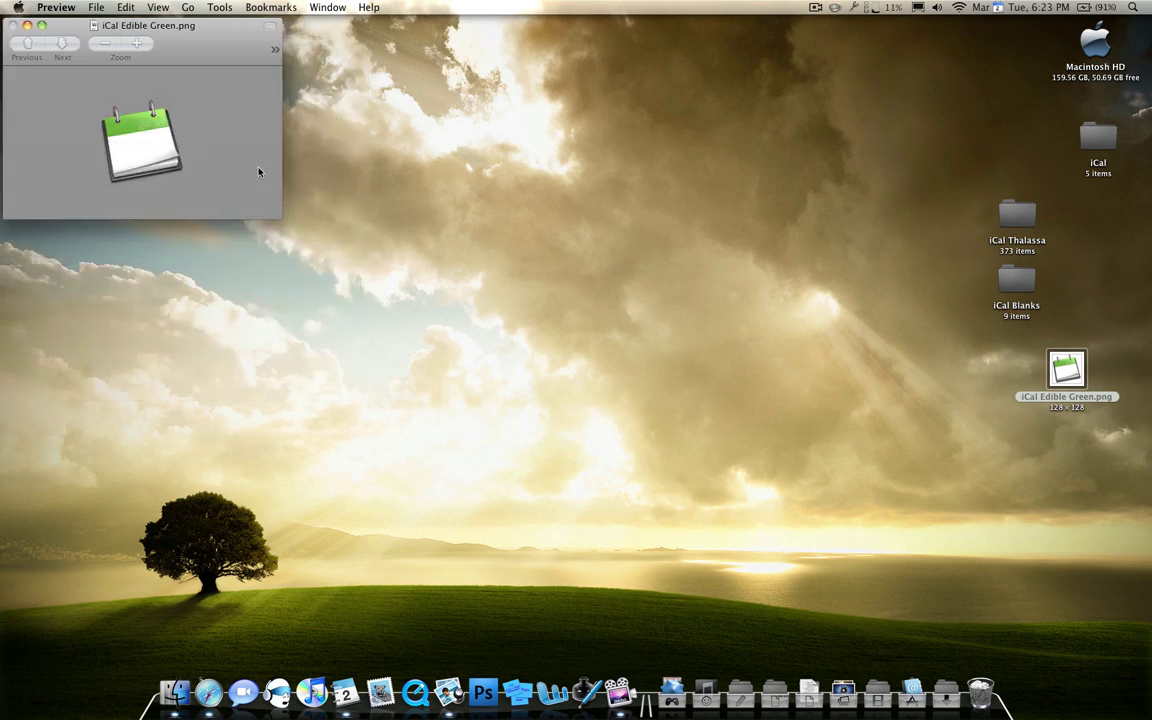
- Move iCal Edible Green.png to the Trash and place the App-empty icon file in its spot on the desktop
{"action": "left_click", "coordinate": [1066, 369]}
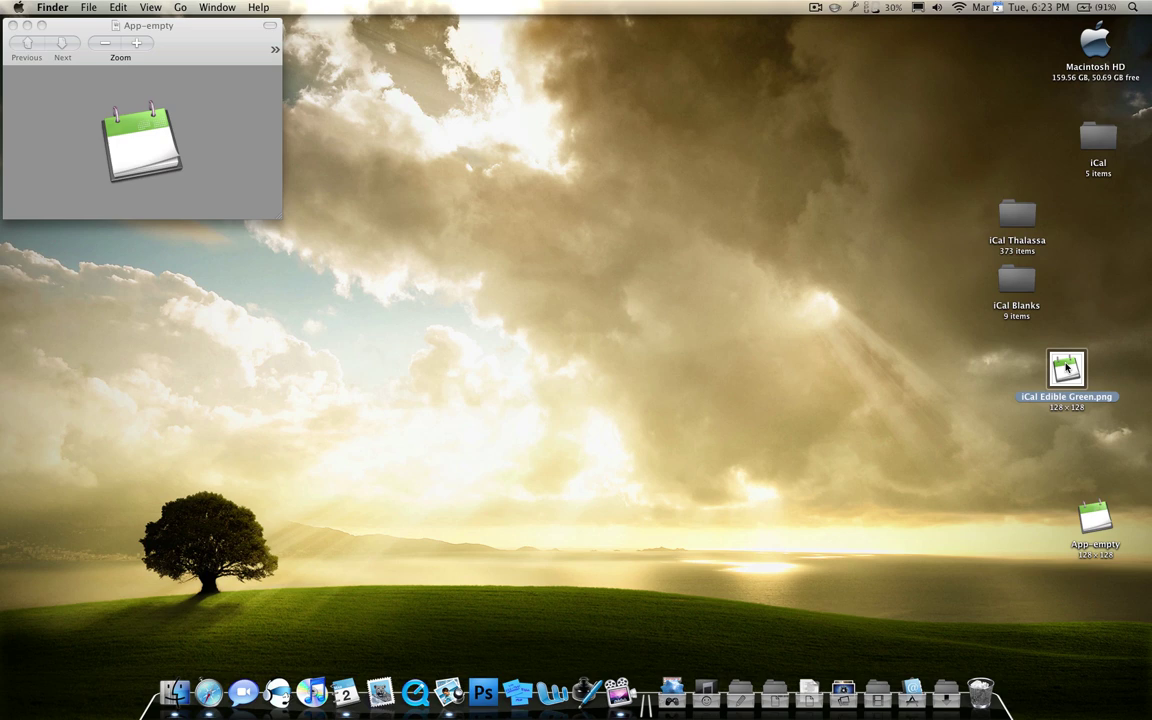
{"action": "key", "text": "super+BackSpace"}
{"action": "left_click_drag", "start_coordinate": [1095, 520], "coordinate": [1092, 378]}
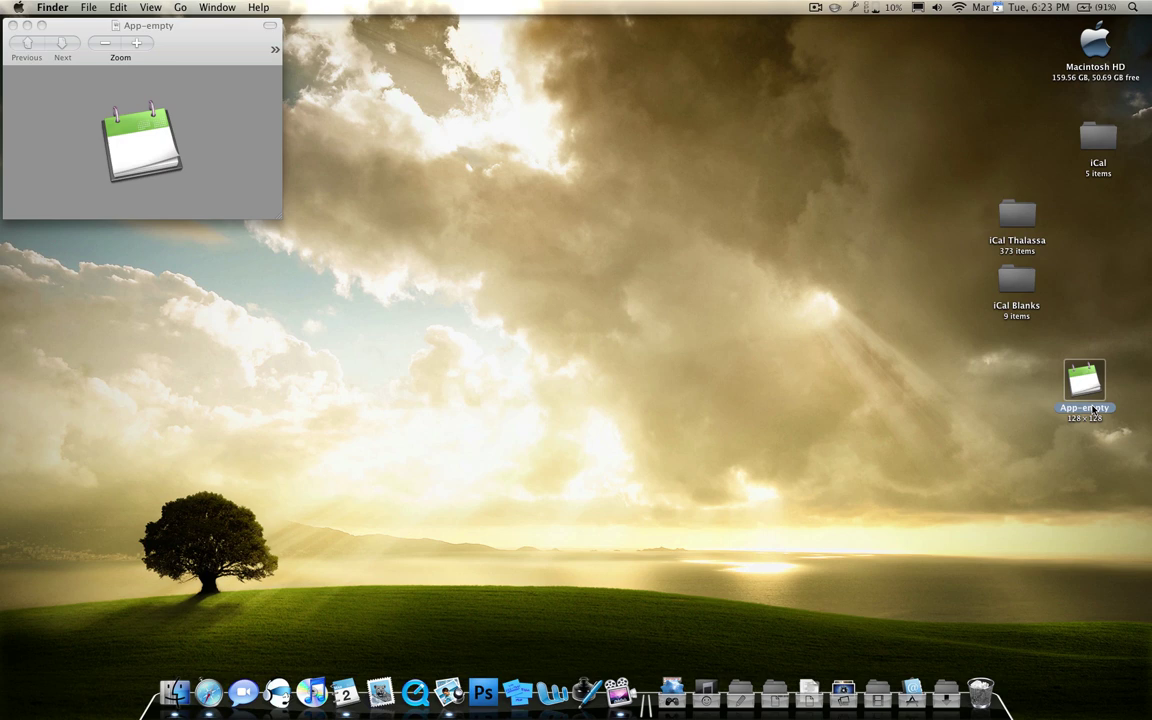
- Duplicate App-empty, place the copy beneath the original on the desktop, and rename it App
{"action": "key", "text": "super+d"}
{"action": "left_click_drag", "start_coordinate": [1095, 515], "coordinate": [1091, 462]}
{"action": "key", "text": "Return"}
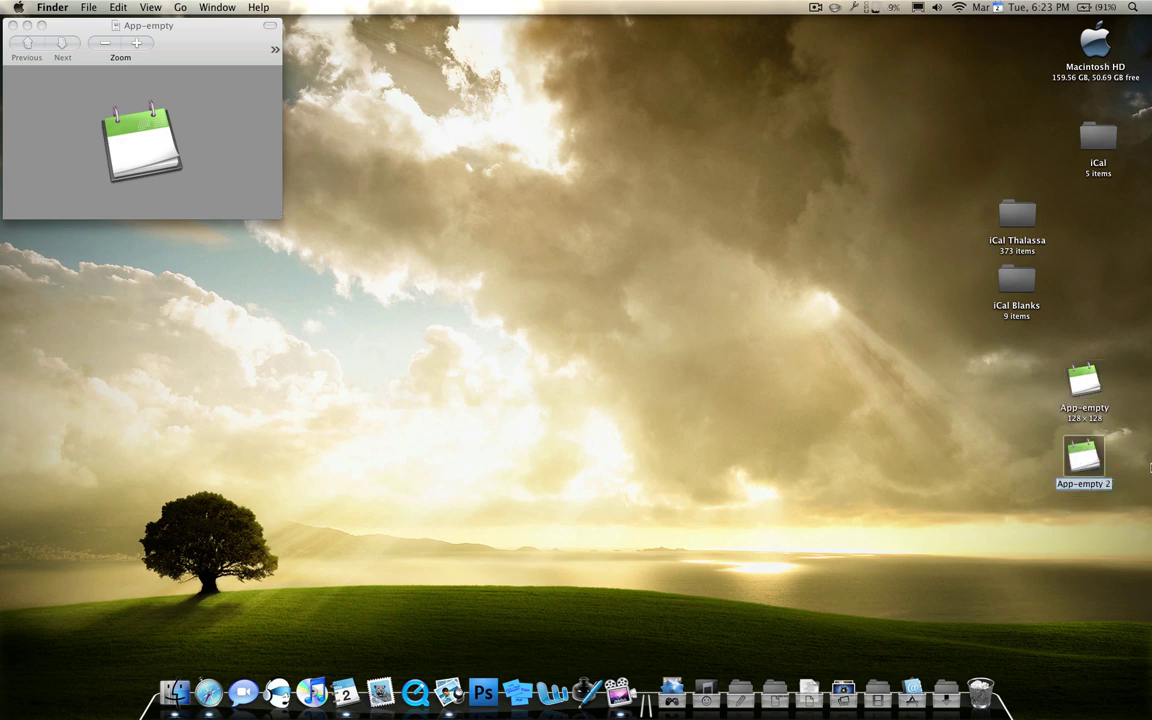
{"action": "type", "text": "App"}
{"action": "key", "text": "Return"}
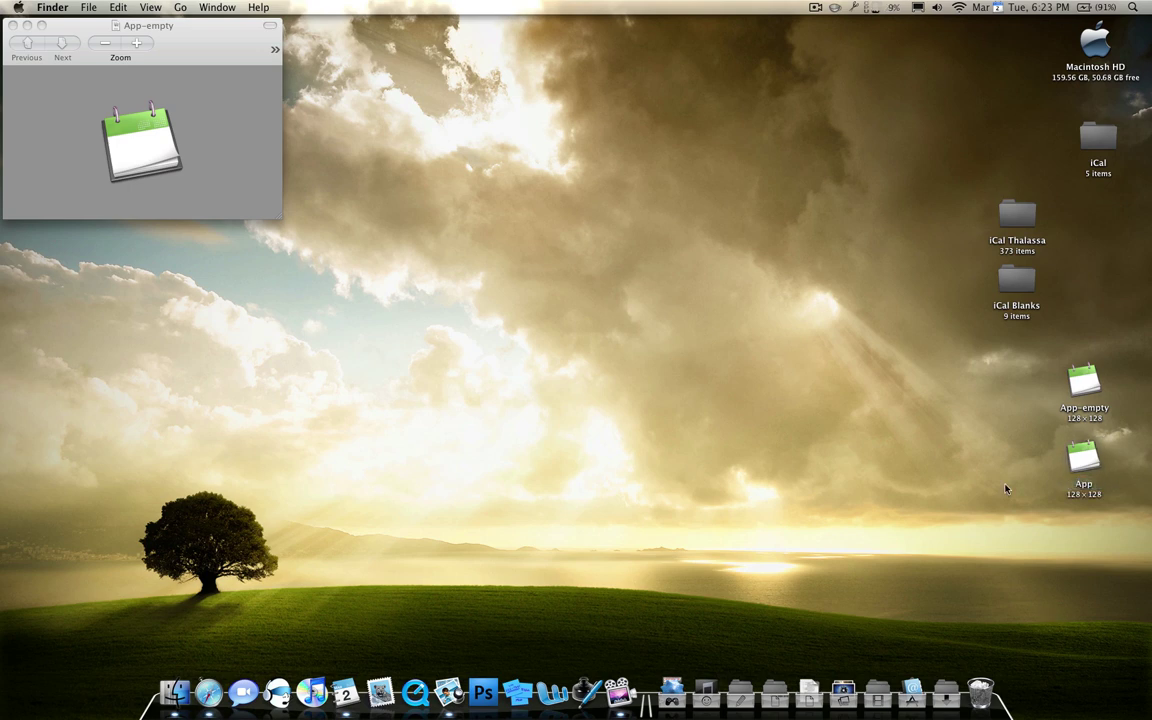
{"action": "left_click", "coordinate": [1080, 462]}
{"action": "left_click", "coordinate": [1084, 382]}
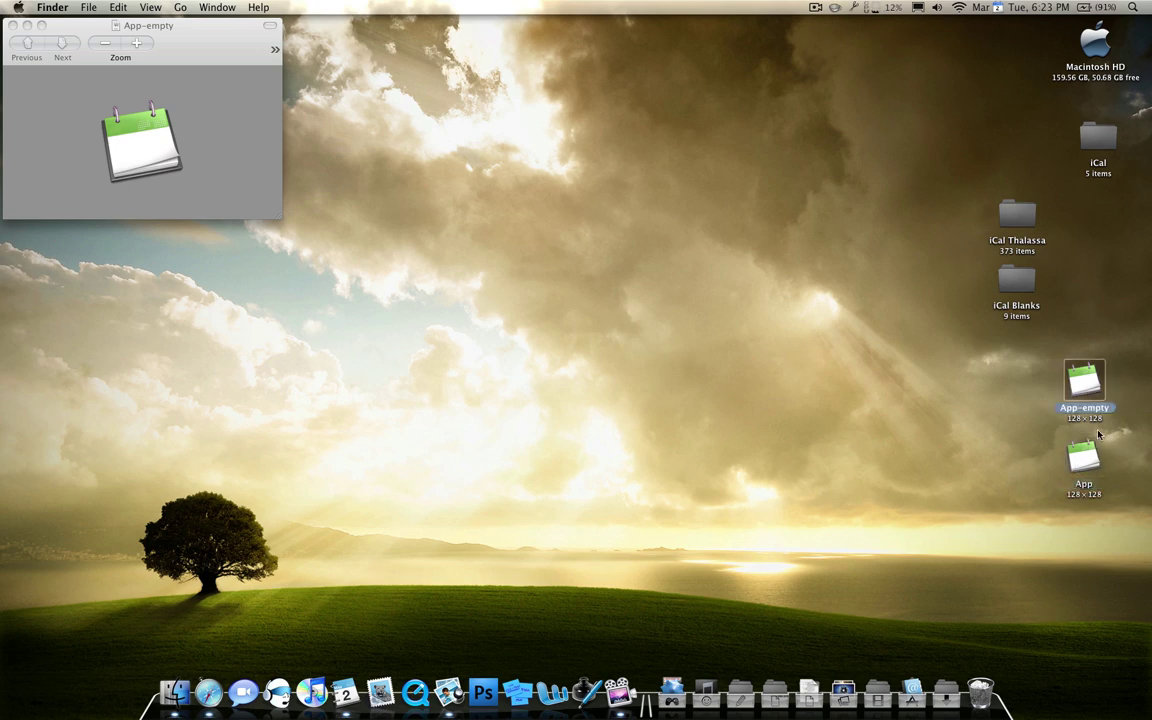
{"action": "left_click", "coordinate": [1090, 455]}
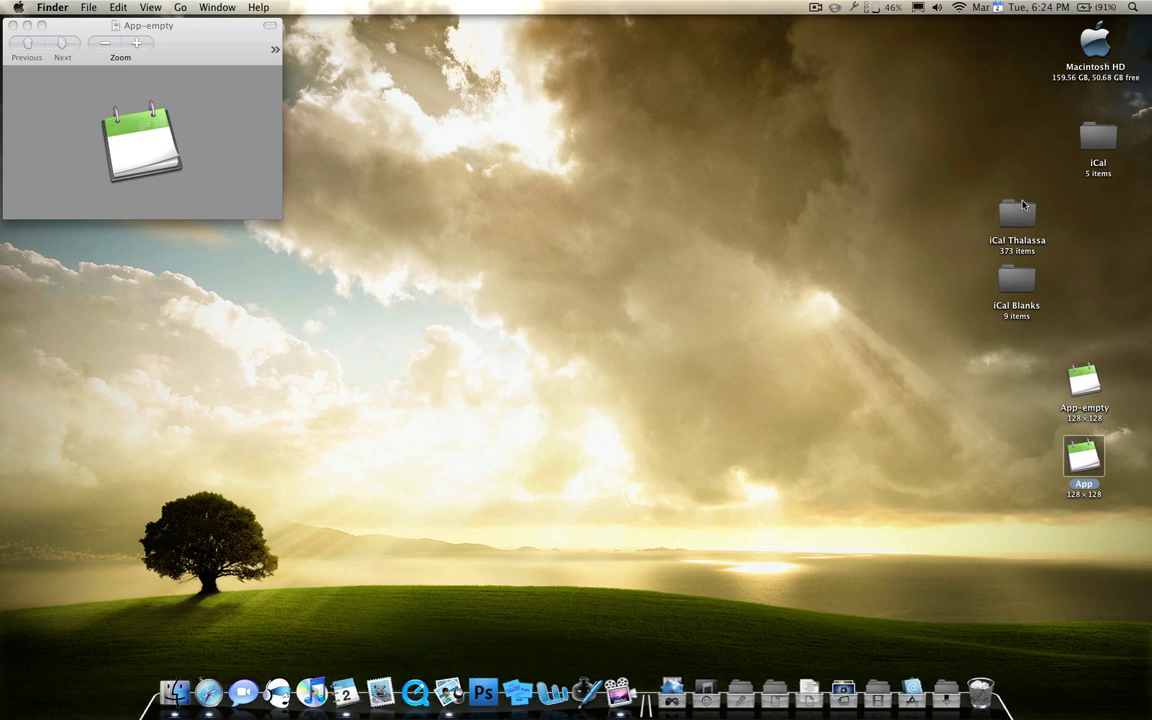
- Open the iCal Thalassa folder and examine its dated calendar icons across several months, including December, September and August
{"action": "left_click", "coordinate": [1014, 212]}
{"action": "double_click", "coordinate": [1014, 212]}
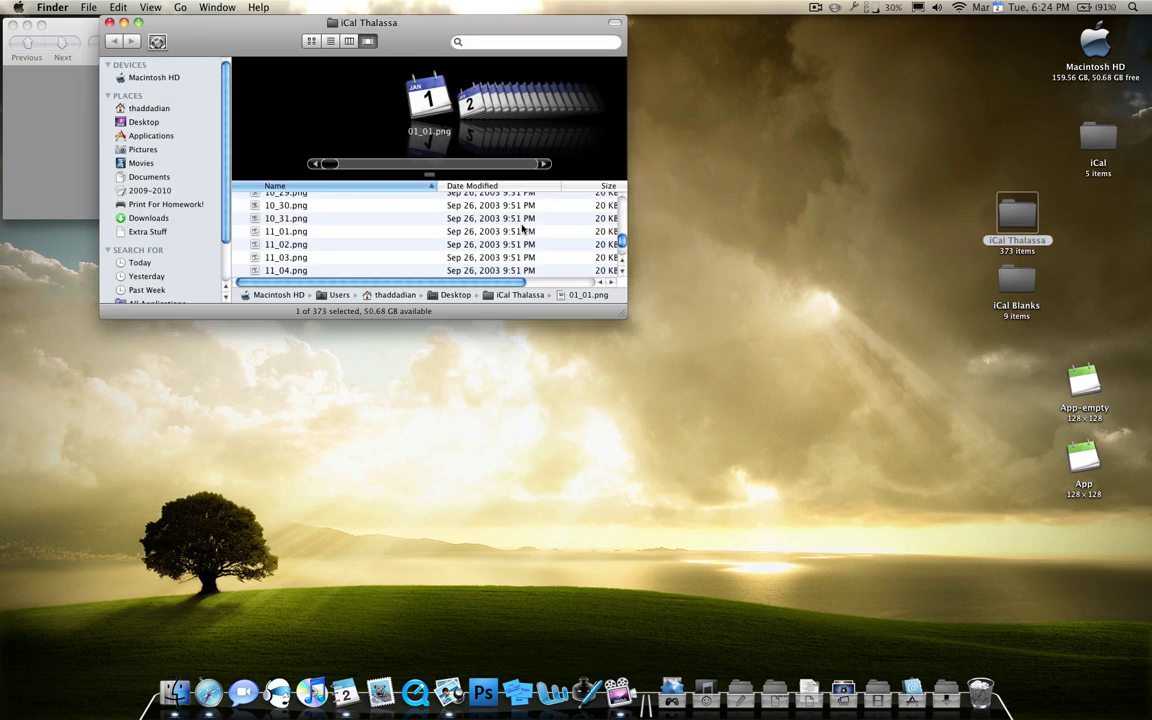
{"action": "scroll", "coordinate": [320, 228], "scroll_direction": "down", "scroll_amount": 15}
{"action": "left_click", "coordinate": [316, 231]}
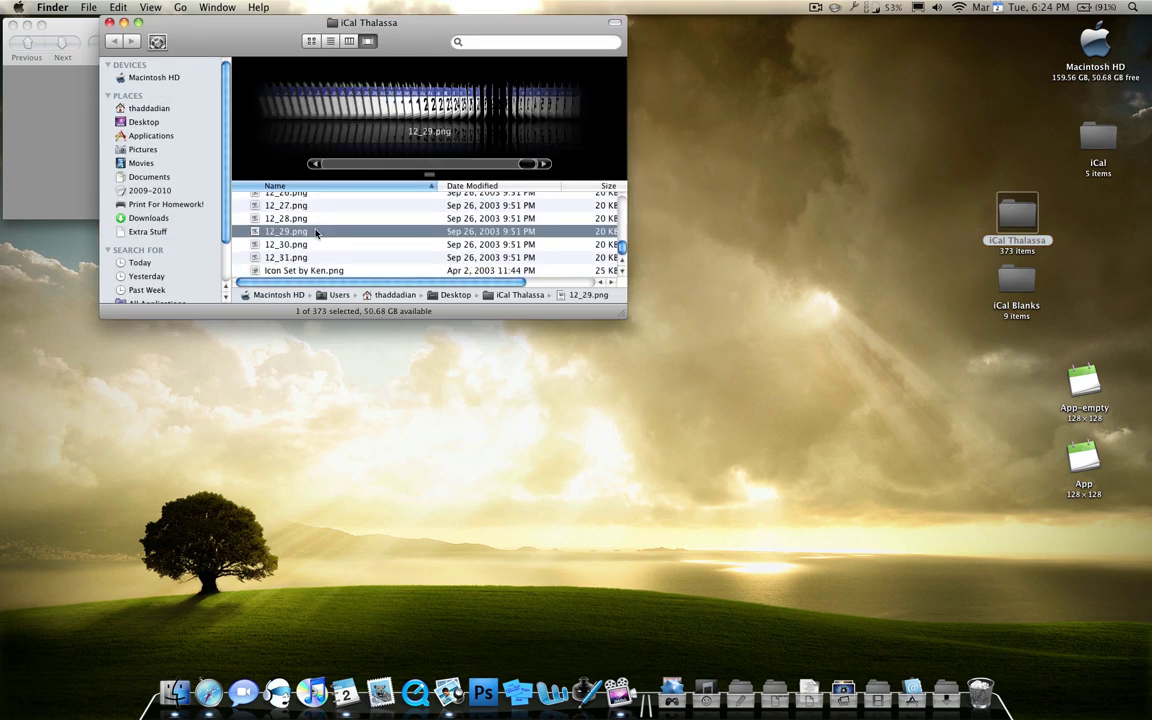
{"action": "scroll", "coordinate": [378, 244], "scroll_direction": "up", "scroll_amount": 20}
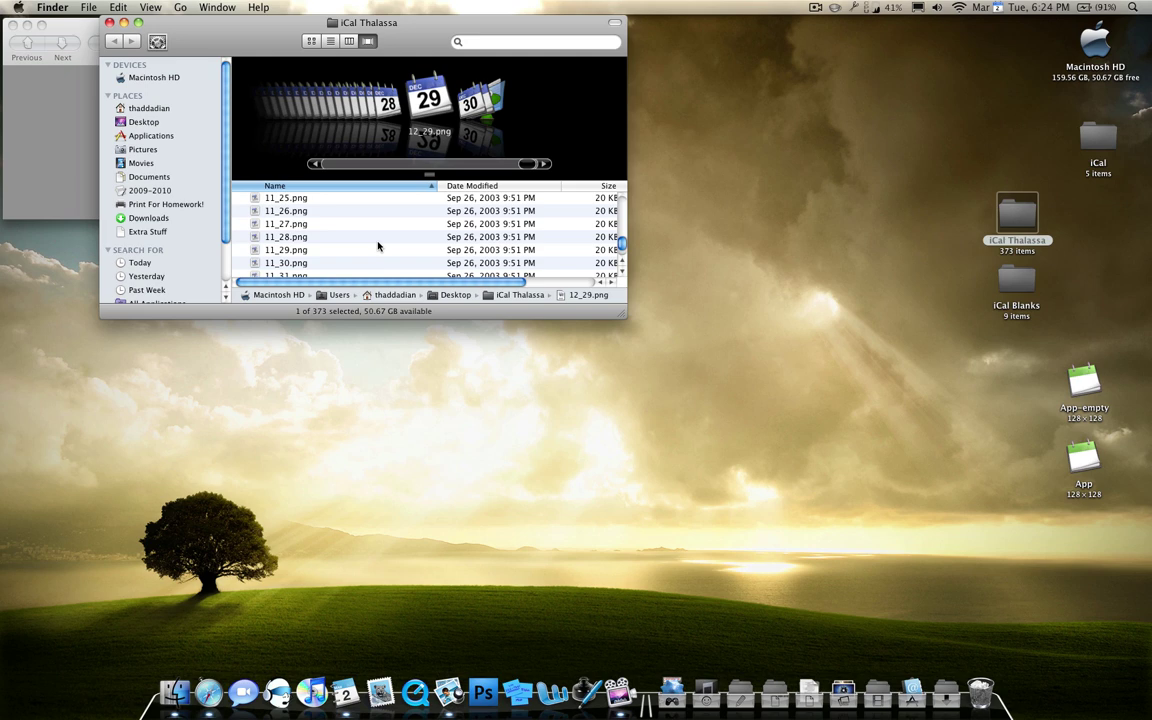
{"action": "left_click", "coordinate": [375, 247]}
{"action": "scroll", "coordinate": [377, 246], "scroll_direction": "up", "scroll_amount": 14}
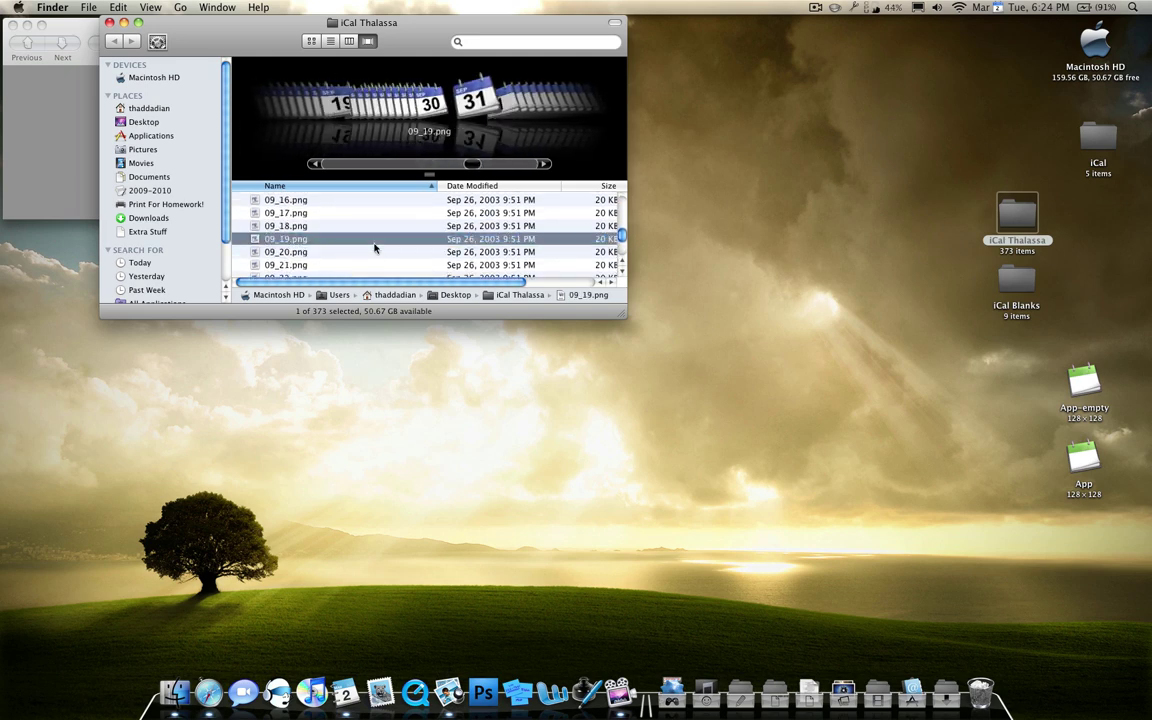
{"action": "left_click", "coordinate": [380, 244]}
{"action": "scroll", "coordinate": [380, 244], "scroll_direction": "up", "scroll_amount": 5}
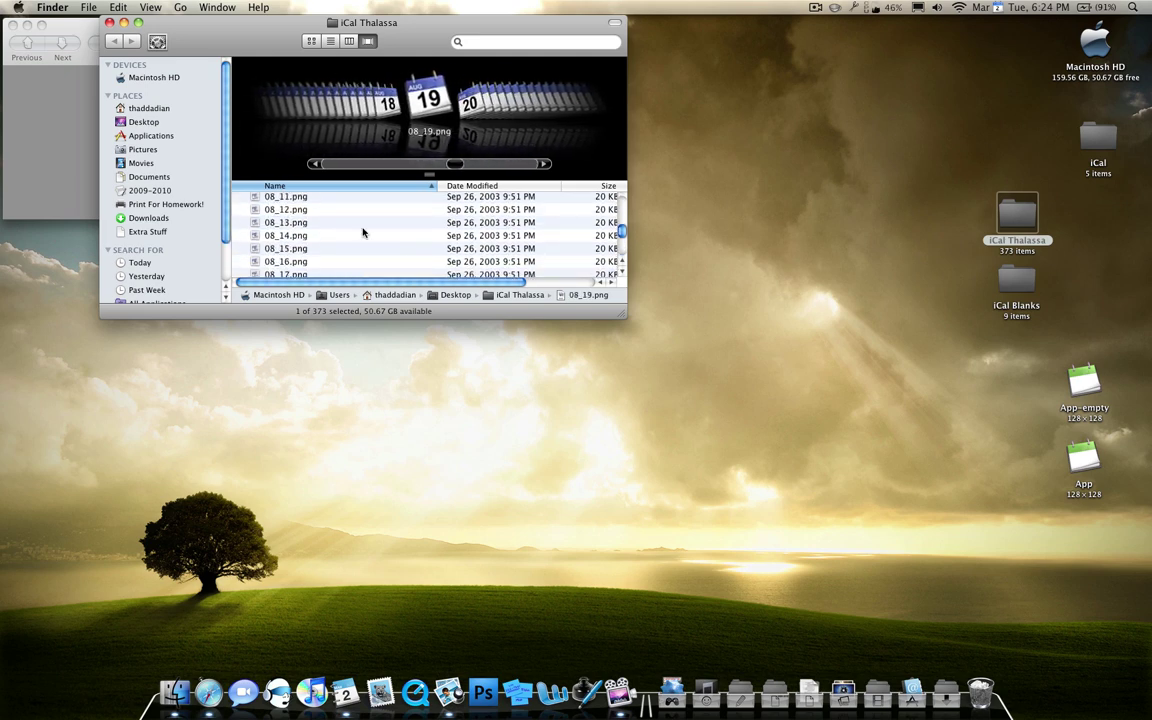
{"action": "left_click", "coordinate": [337, 223]}
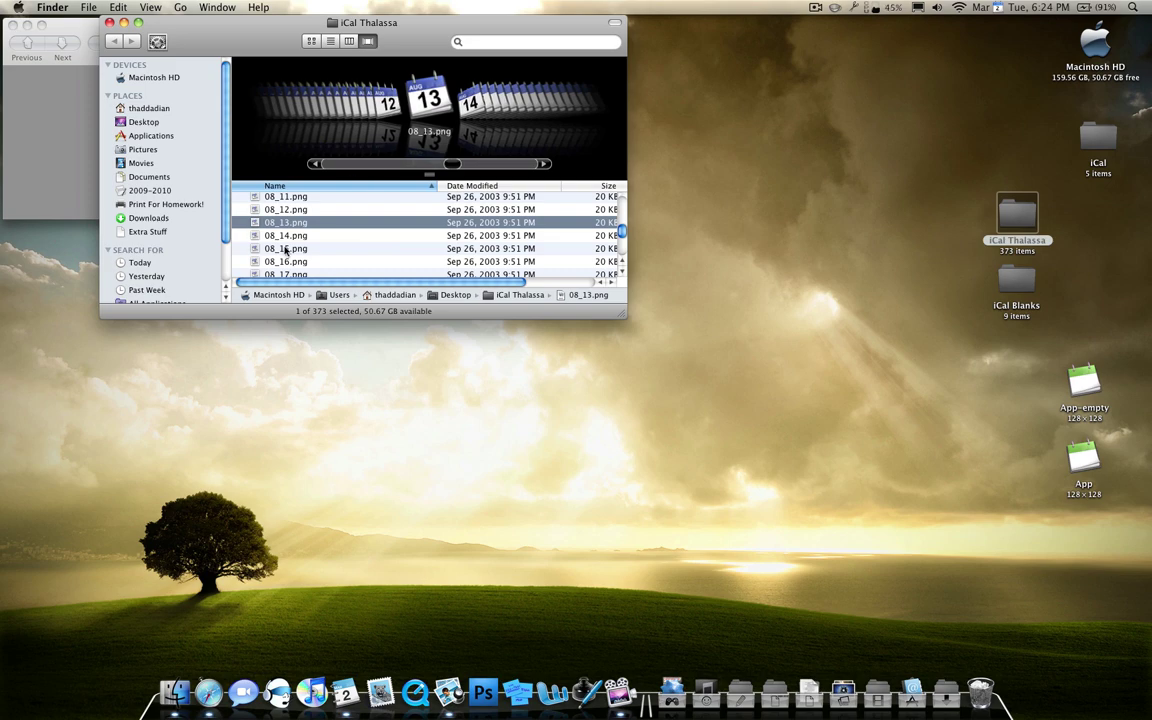
{"action": "scroll", "coordinate": [330, 103], "scroll_direction": "right", "scroll_amount": 2}
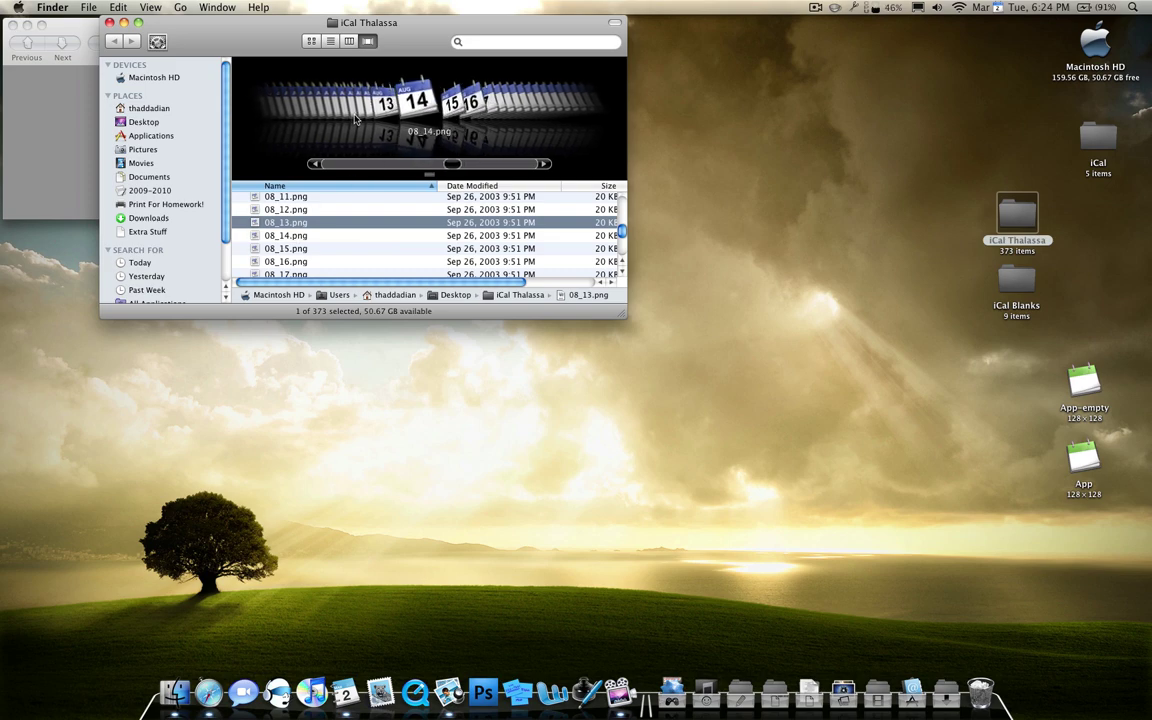
{"action": "left_click", "coordinate": [345, 695]}
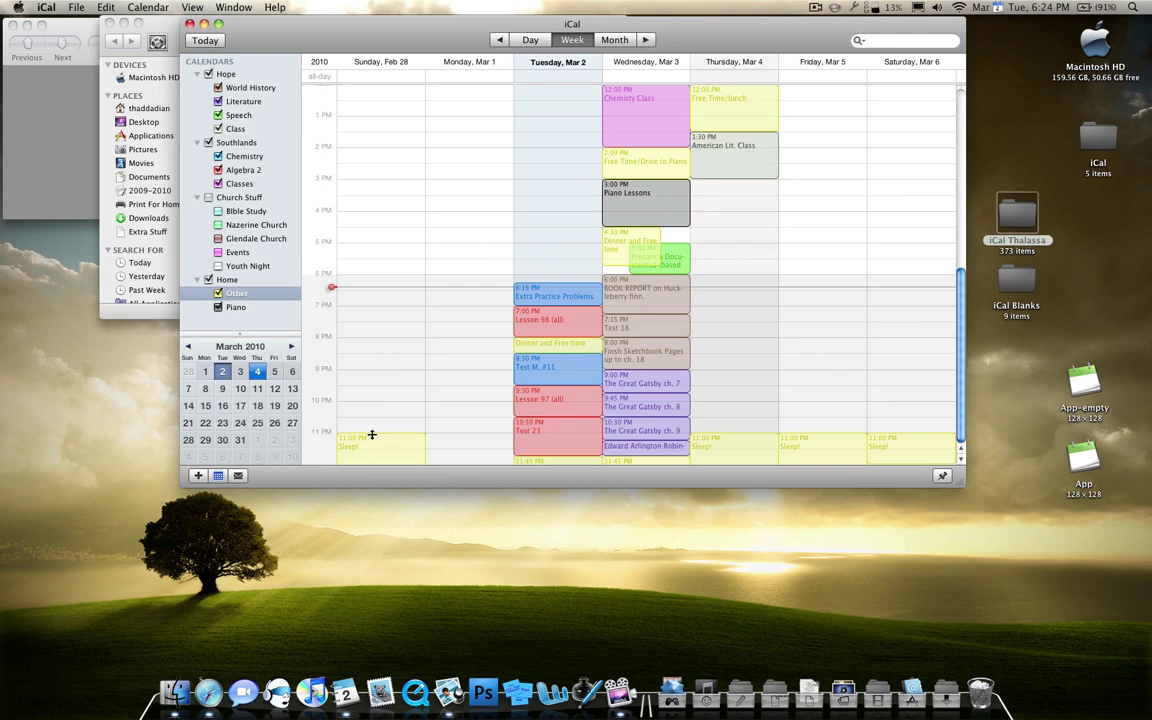
{"action": "left_click_drag", "start_coordinate": [372, 433], "coordinate": [373, 442]}
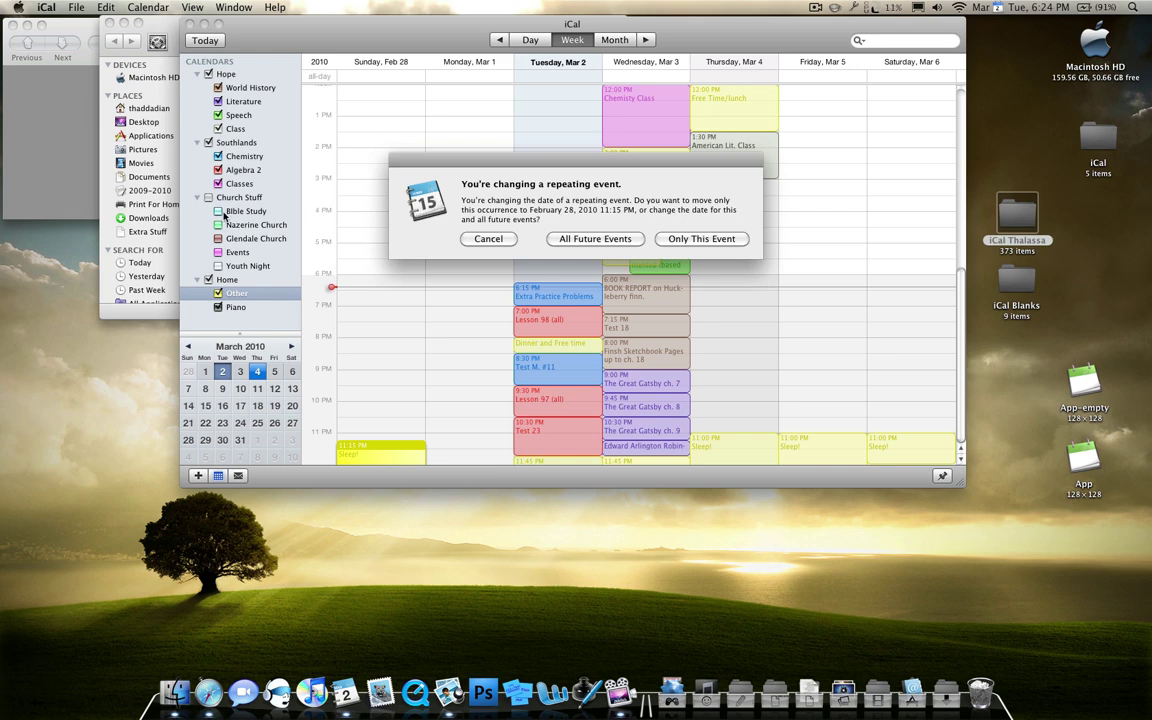
{"action": "left_click", "coordinate": [155, 158]}
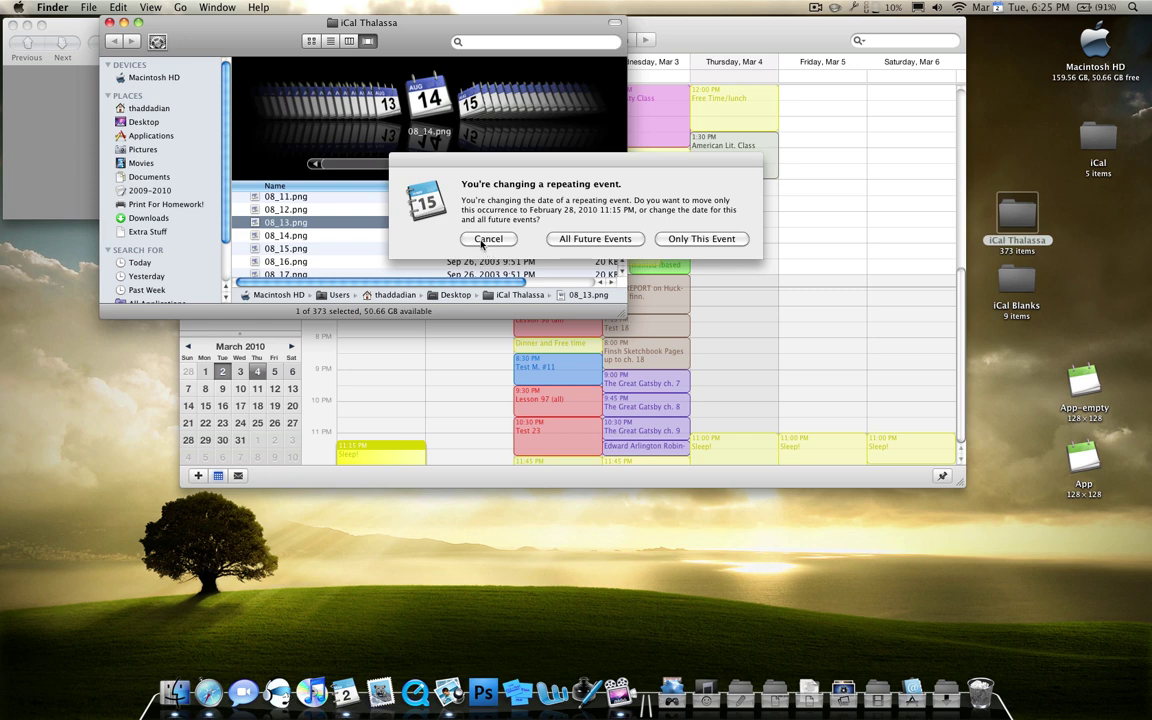
{"action": "left_click", "coordinate": [481, 240]}
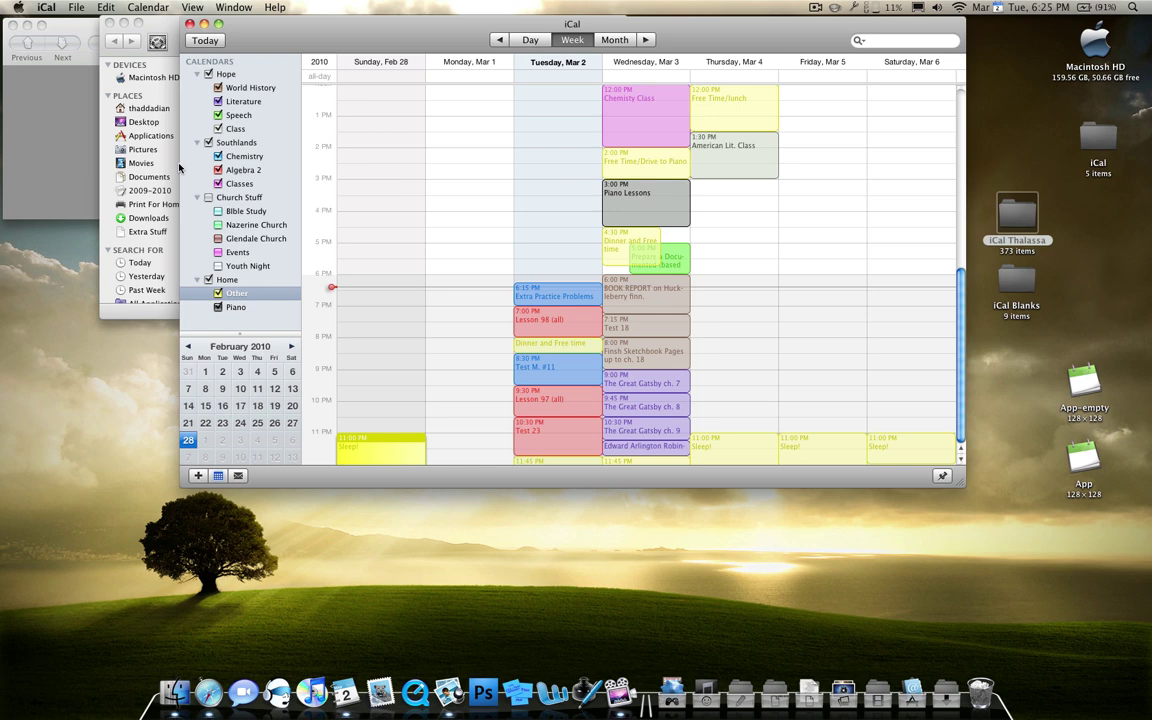
{"action": "left_click", "coordinate": [191, 24]}
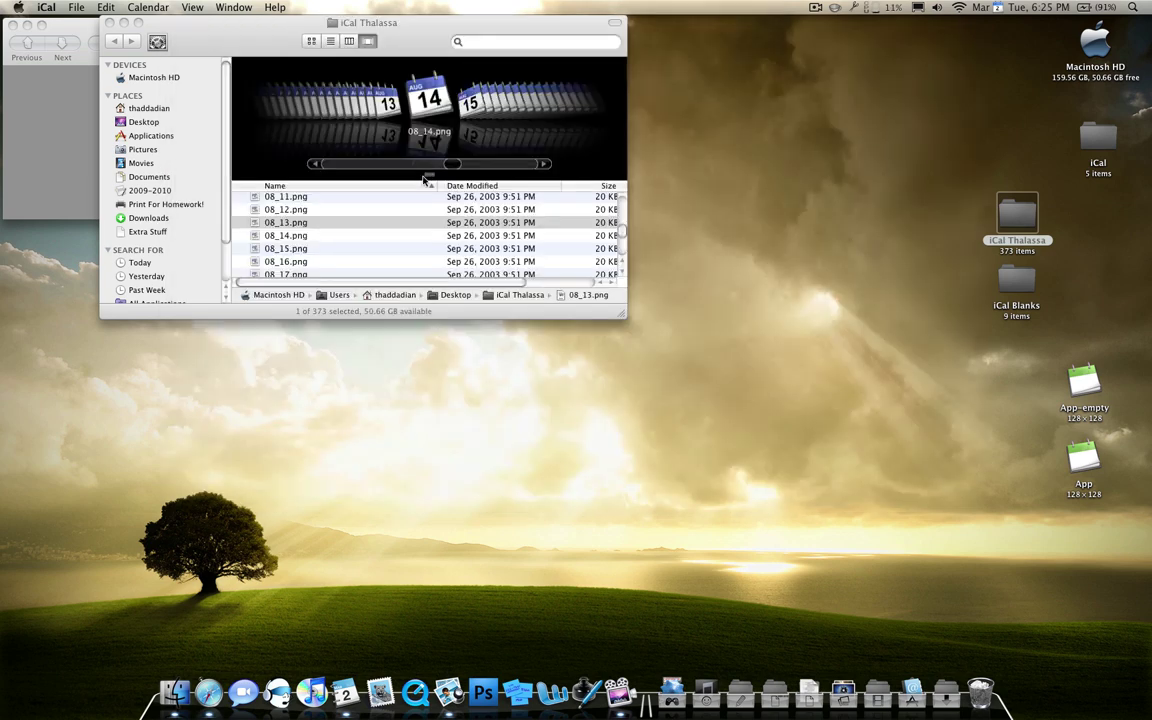
- Copy 08_13.png from the iCal Thalassa folder to the desktop, close the folder, and place the file below the App icon
{"action": "left_click", "coordinate": [407, 44]}
{"action": "left_click_drag", "start_coordinate": [407, 44], "coordinate": [605, 44]}
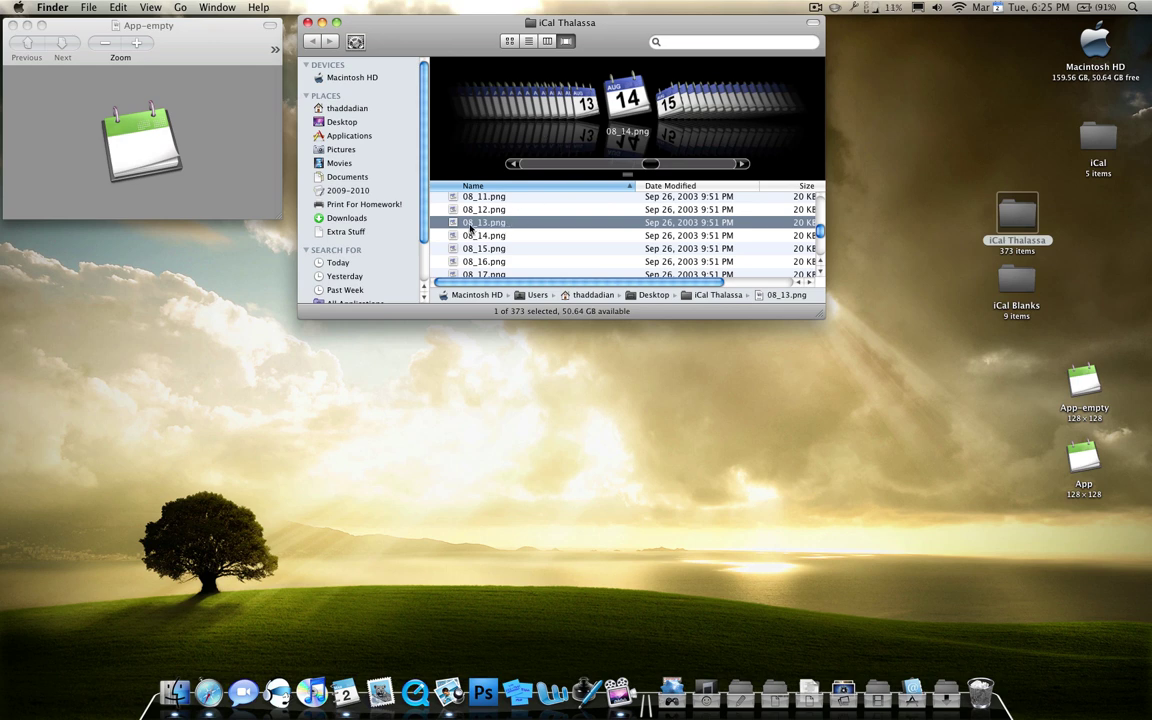
{"action": "left_click_drag", "start_coordinate": [470, 229], "coordinate": [841, 442]}
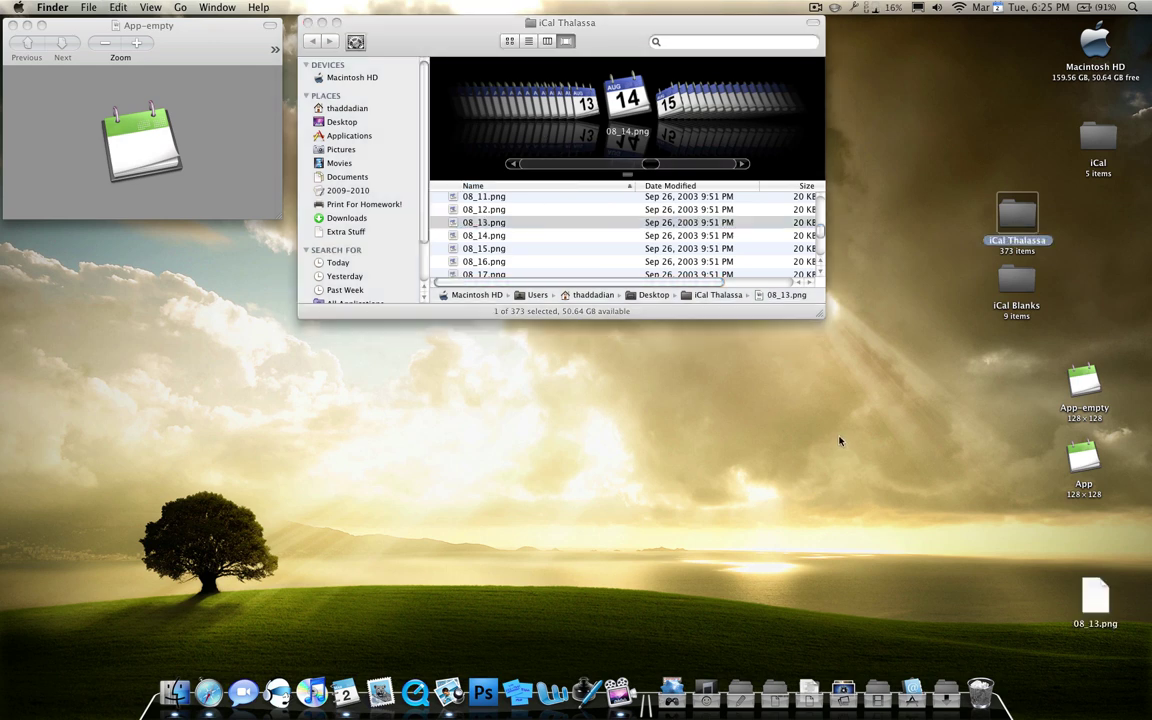
{"action": "left_click", "coordinate": [724, 146]}
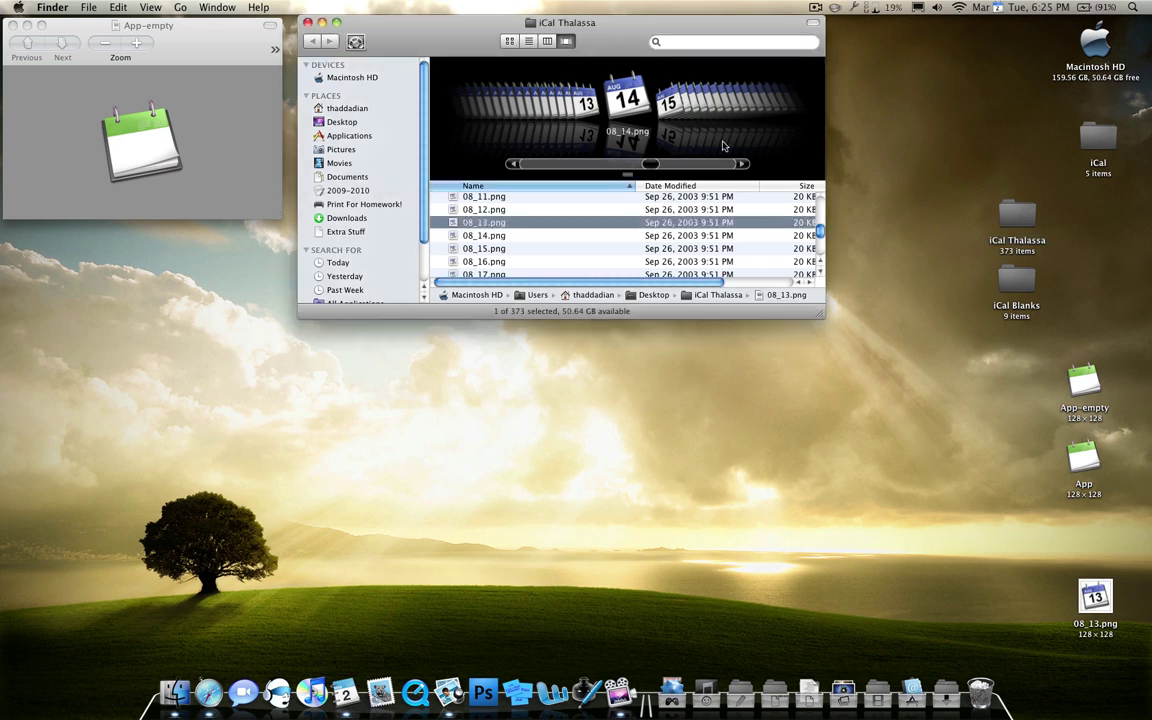
{"action": "key", "text": "super+w"}
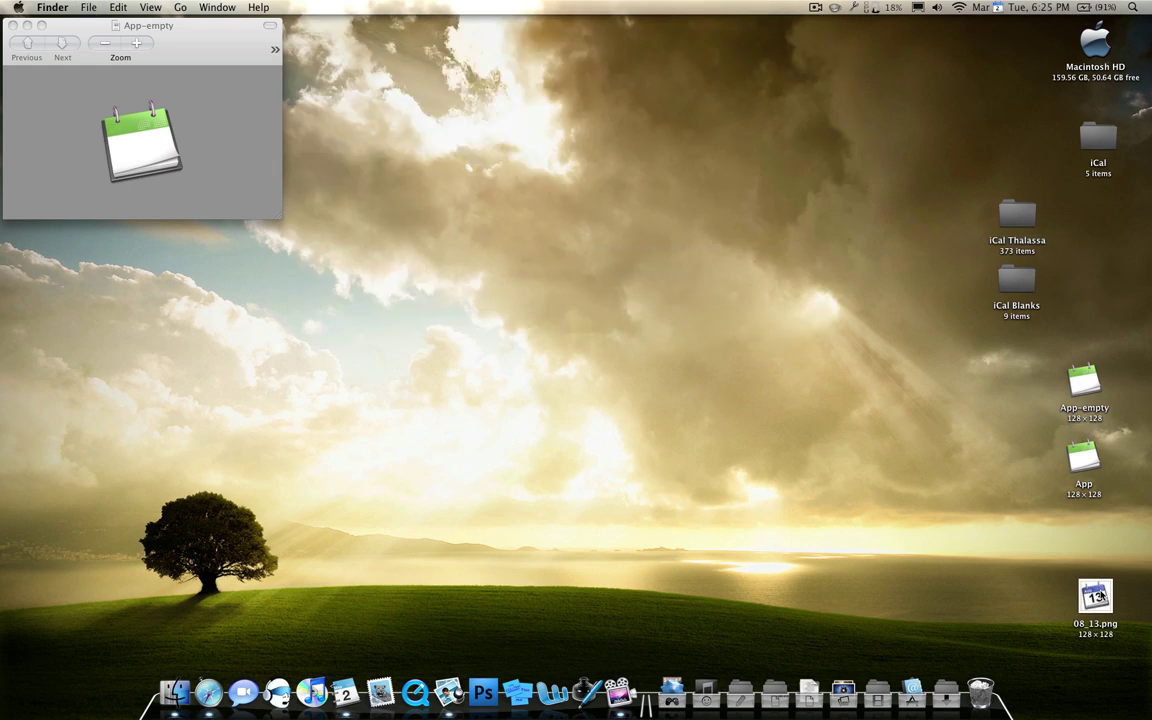
{"action": "left_click_drag", "start_coordinate": [1100, 600], "coordinate": [1043, 545]}
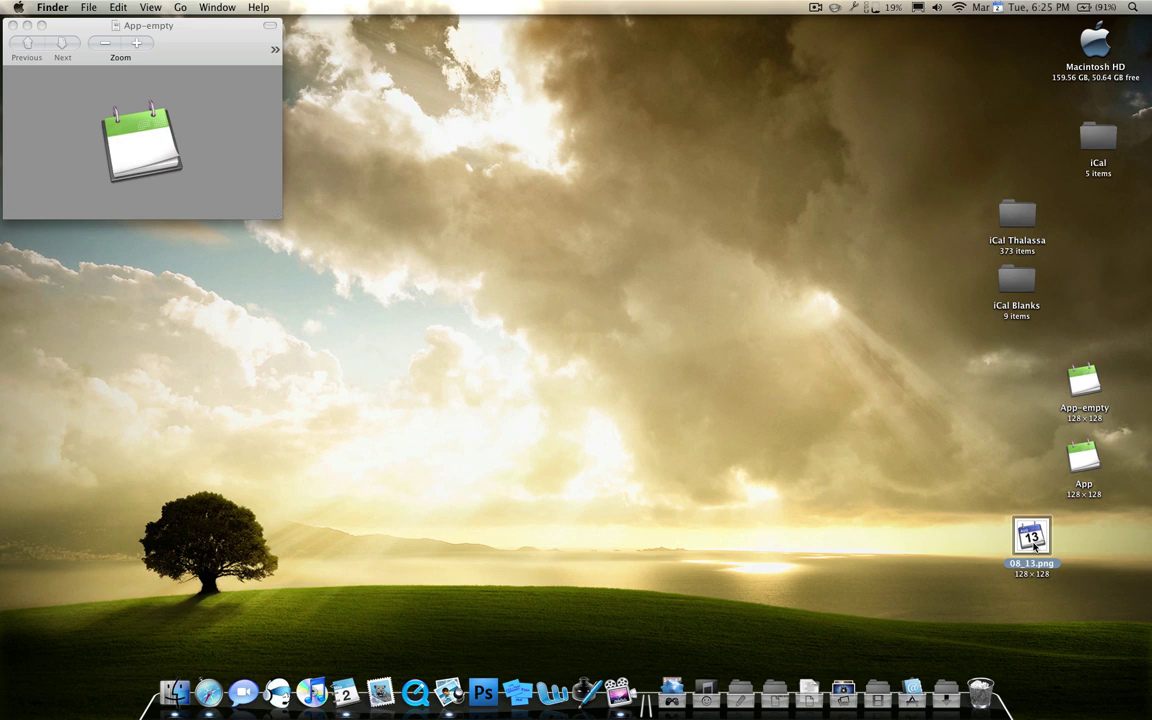
- Open 08_13.png in Preview and copy an elliptical selection surrounding the number 13
{"action": "key", "text": "super+Tab"}
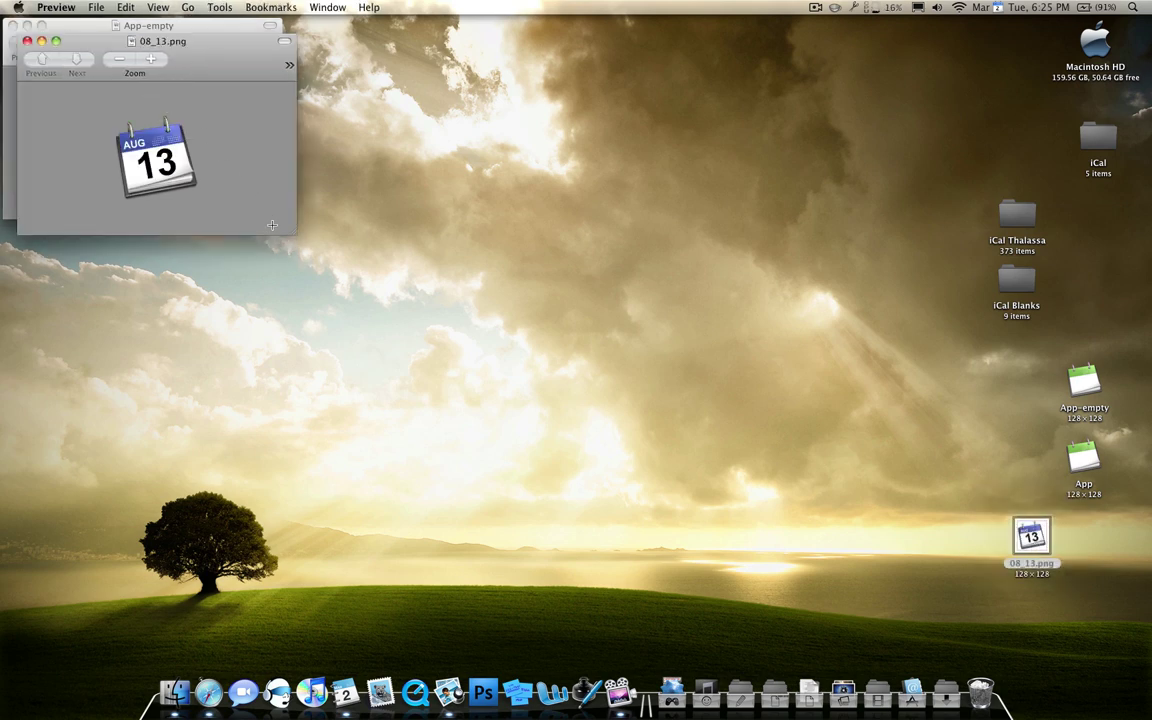
{"action": "left_click_drag", "start_coordinate": [294, 232], "coordinate": [600, 367]}
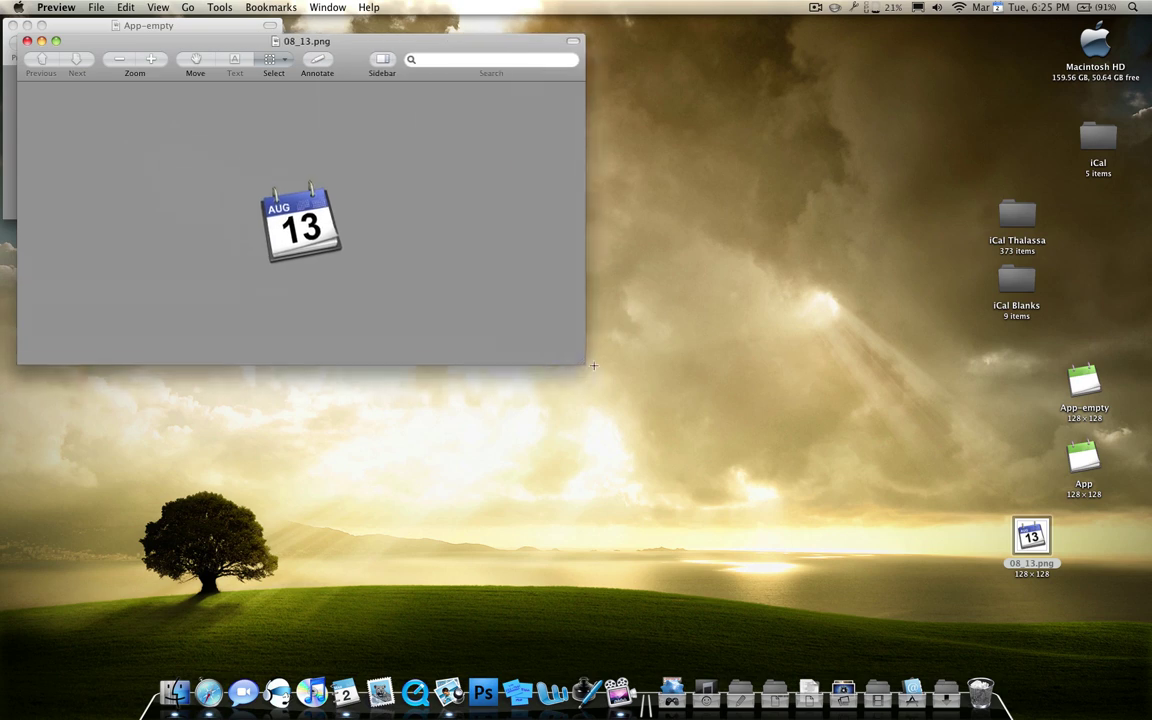
{"action": "left_click", "coordinate": [152, 60]}
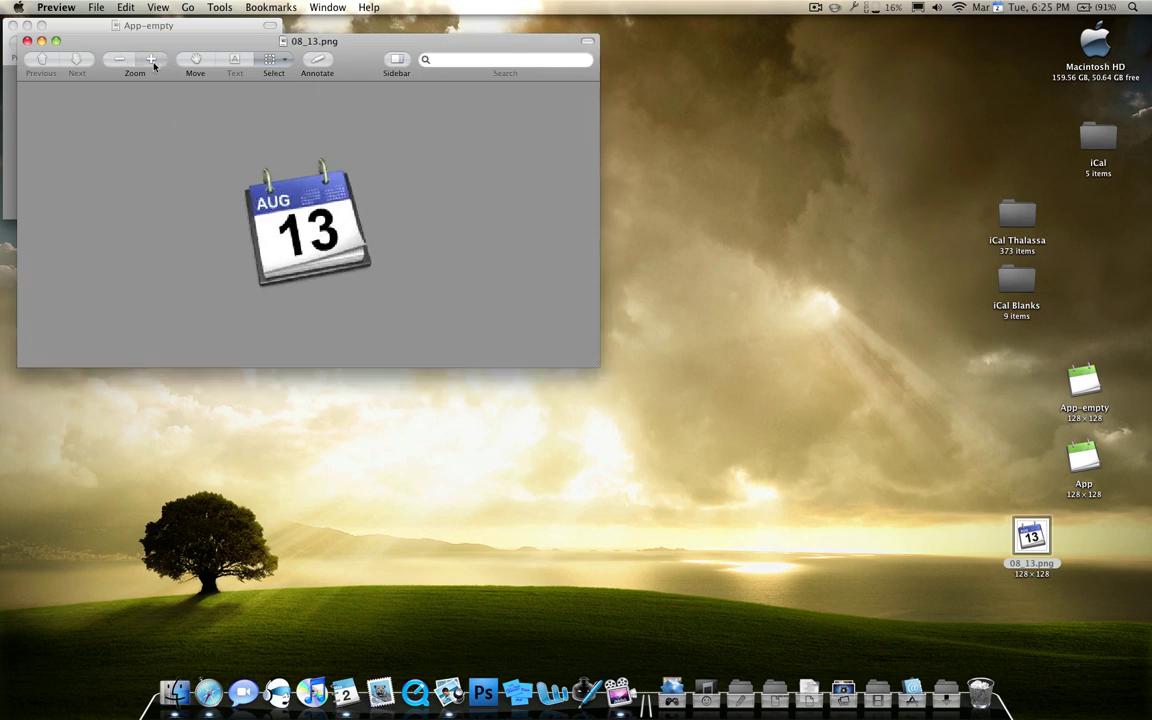
{"action": "left_click", "coordinate": [267, 65]}
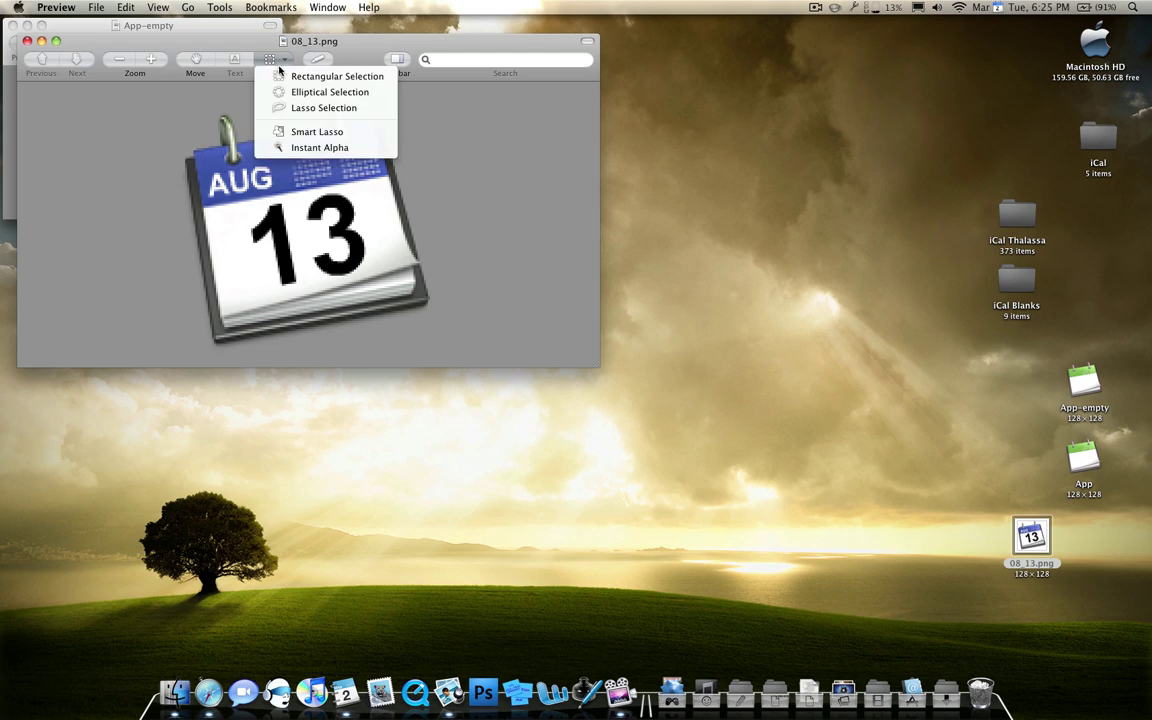
{"action": "left_click", "coordinate": [331, 93]}
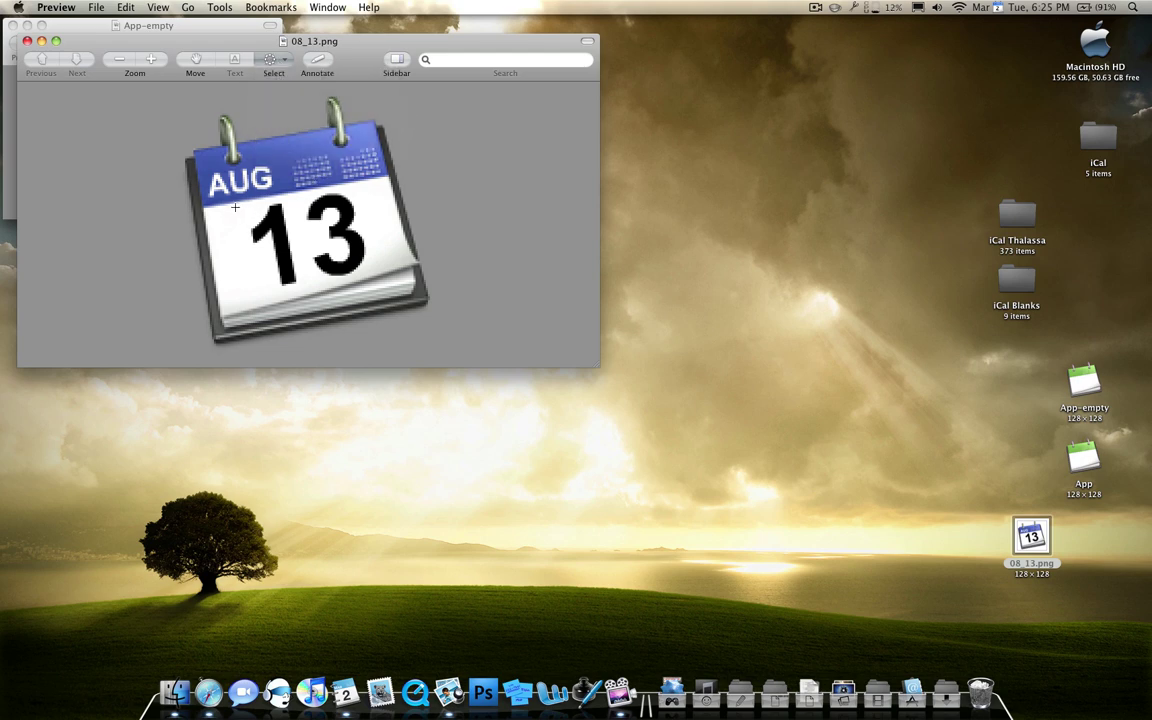
{"action": "left_click_drag", "start_coordinate": [271, 224], "coordinate": [381, 311]}
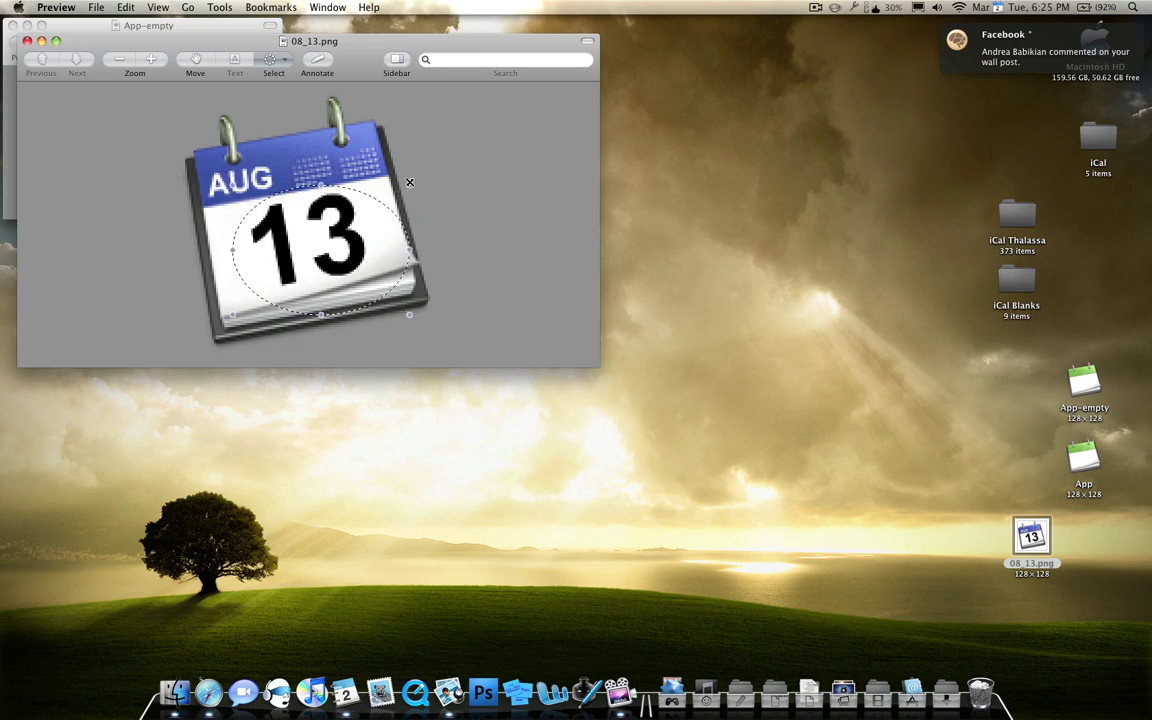
{"action": "left_click_drag", "start_coordinate": [410, 182], "coordinate": [421, 190]}
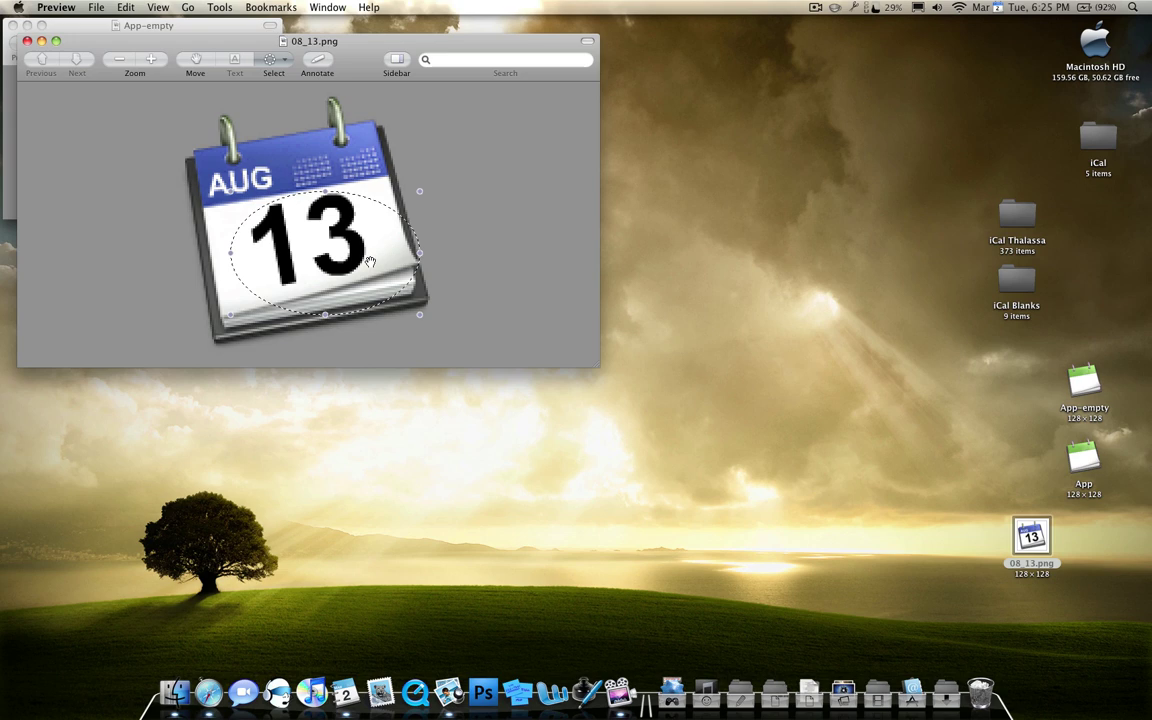
{"action": "left_click_drag", "start_coordinate": [370, 262], "coordinate": [372, 262]}
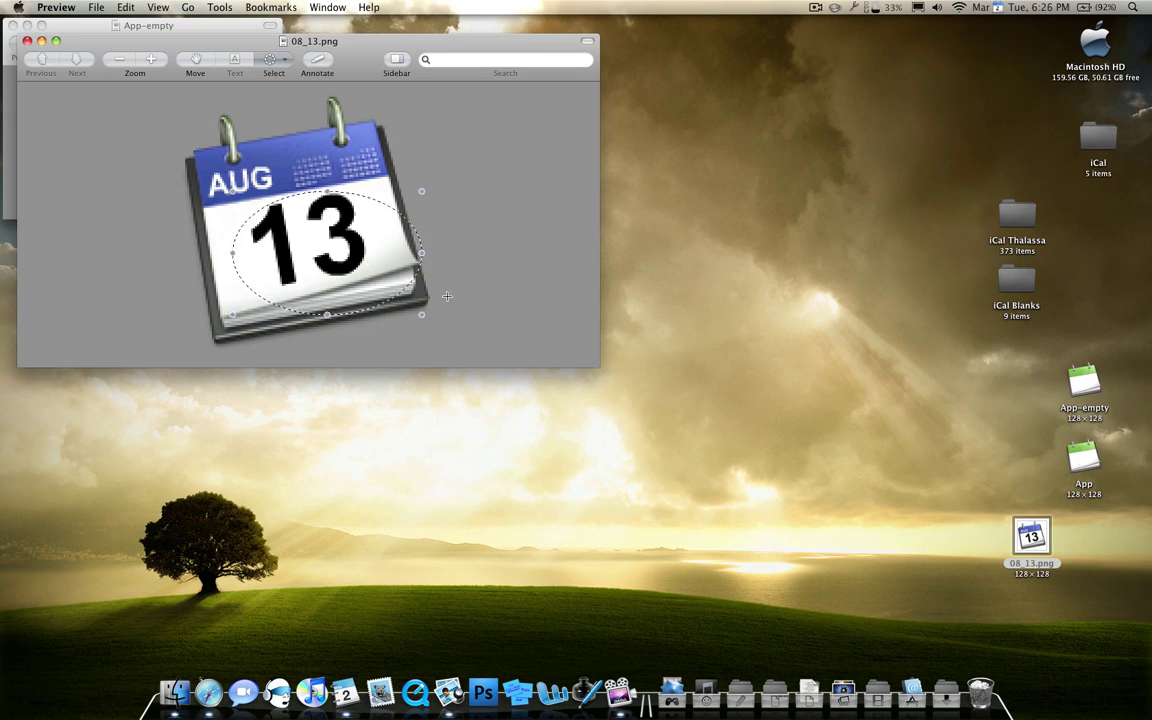
{"action": "key", "text": "super+c"}
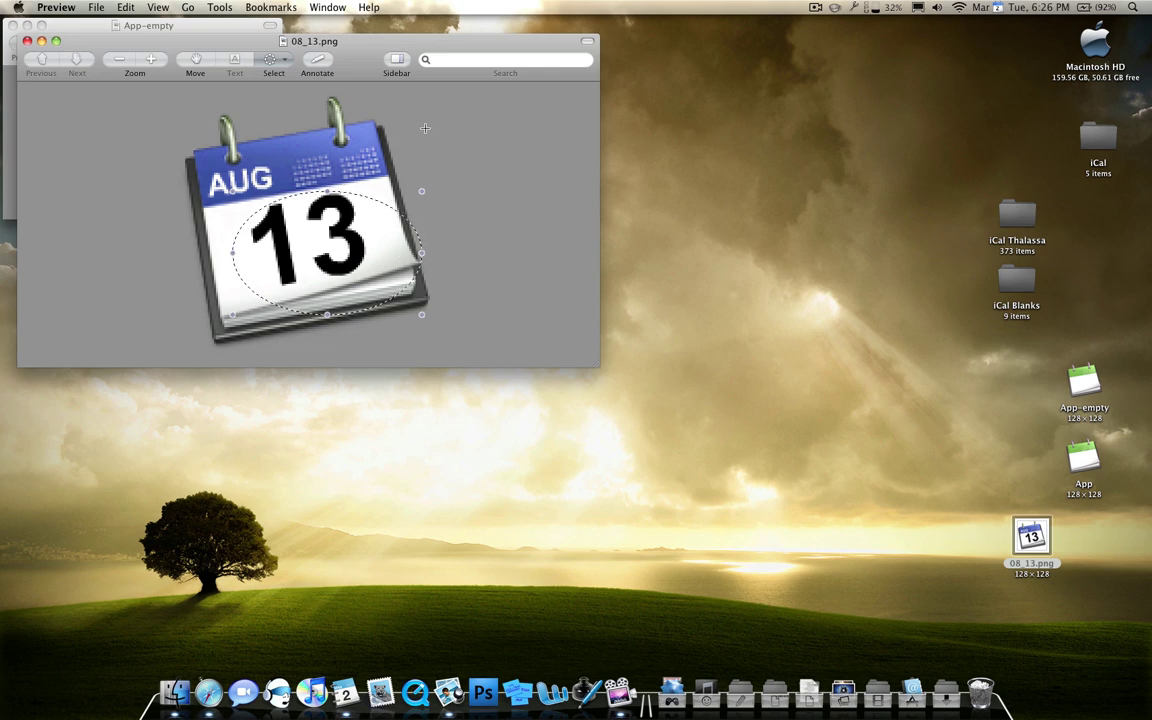
- Close the open images, open the App icon file in Preview, and paste the copied 13 into it
{"action": "left_click", "coordinate": [108, 25]}
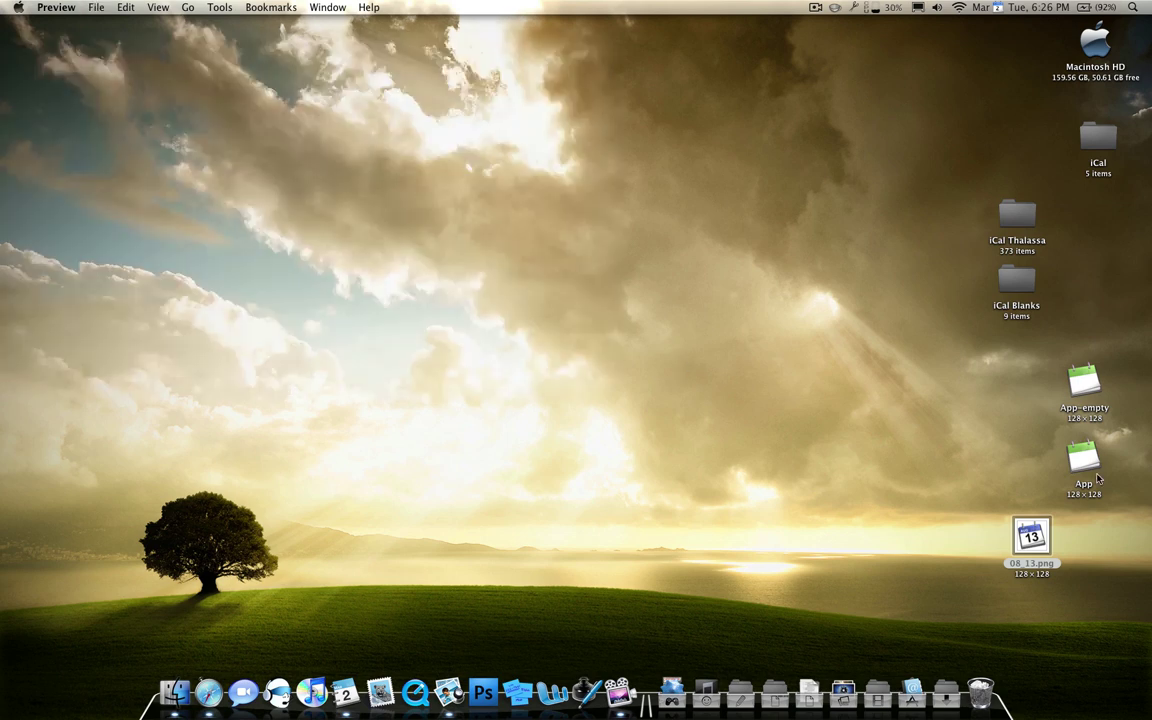
{"action": "left_click", "coordinate": [1083, 458]}
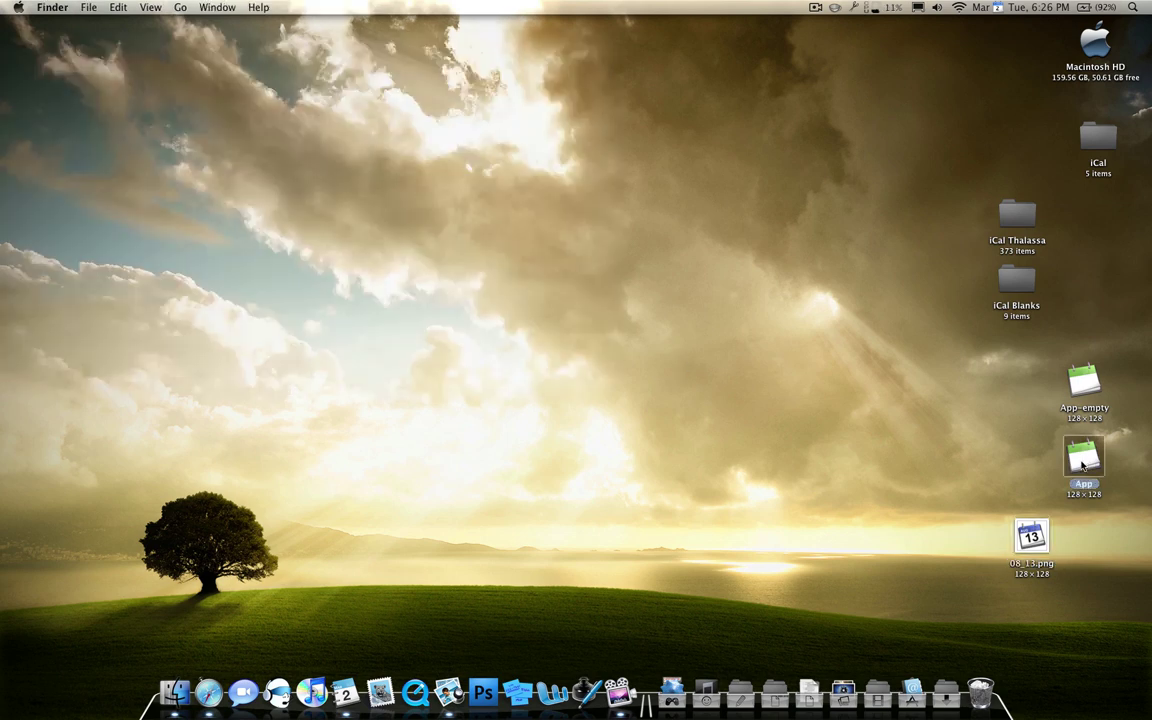
{"action": "double_click", "coordinate": [1083, 463]}
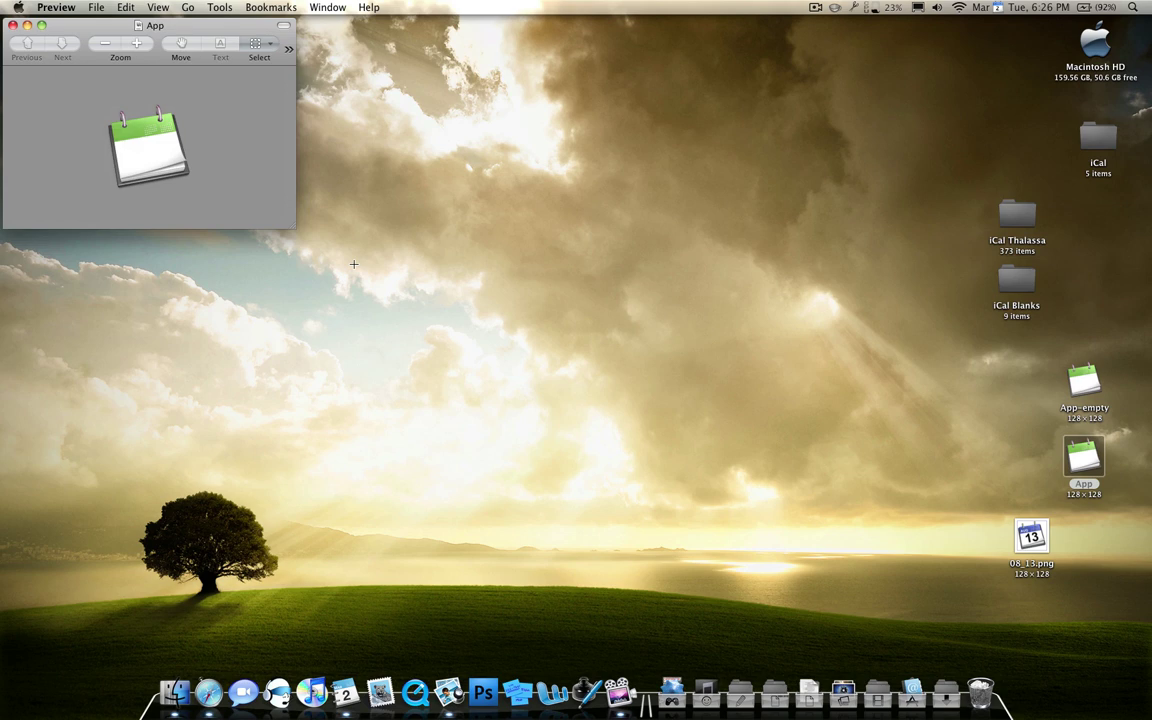
{"action": "left_click_drag", "start_coordinate": [292, 225], "coordinate": [660, 486]}
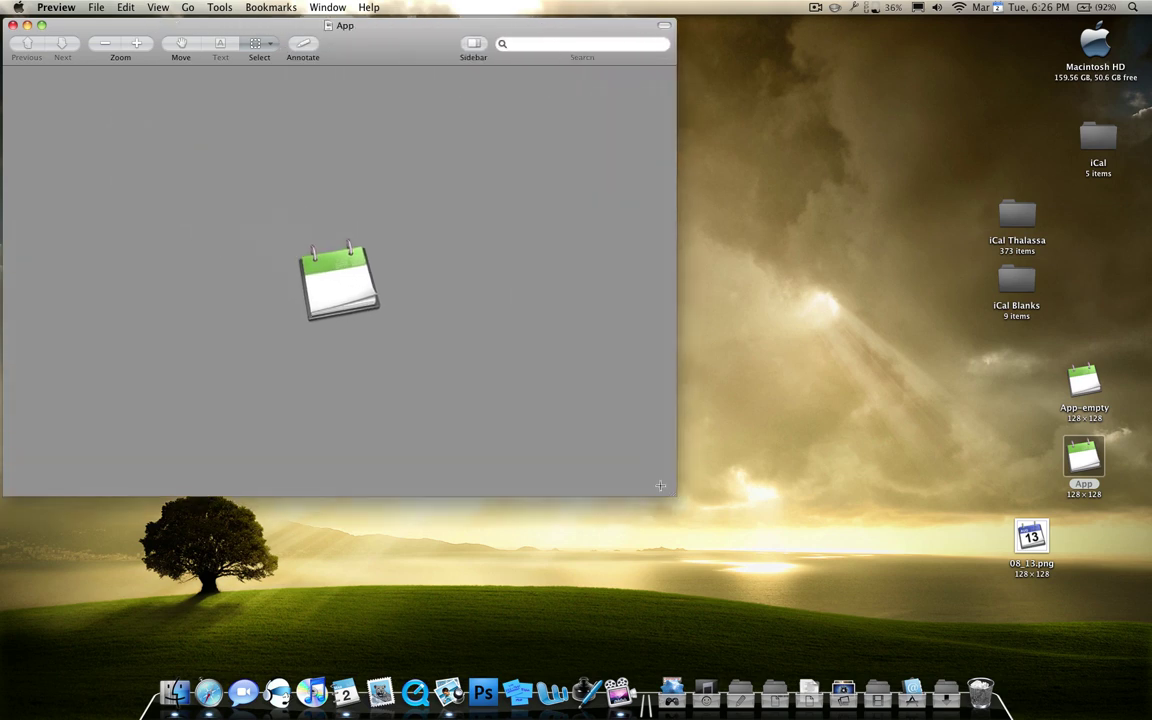
{"action": "left_click", "coordinate": [137, 43]}
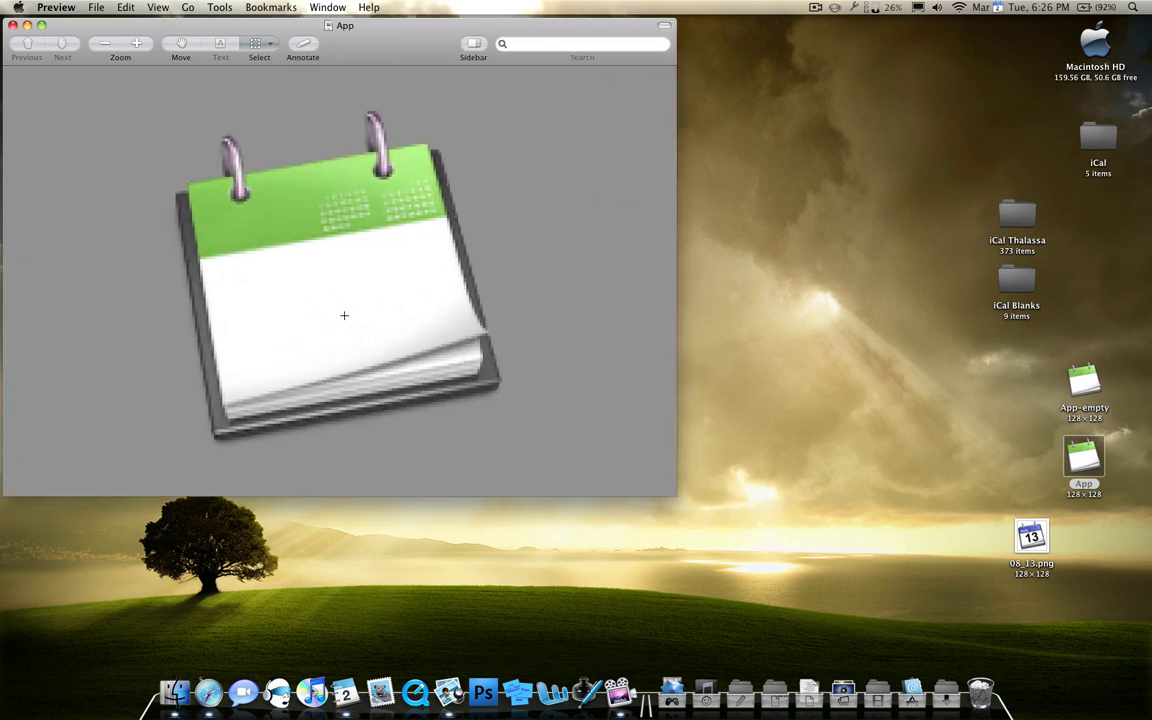
{"action": "key", "text": "super+v"}
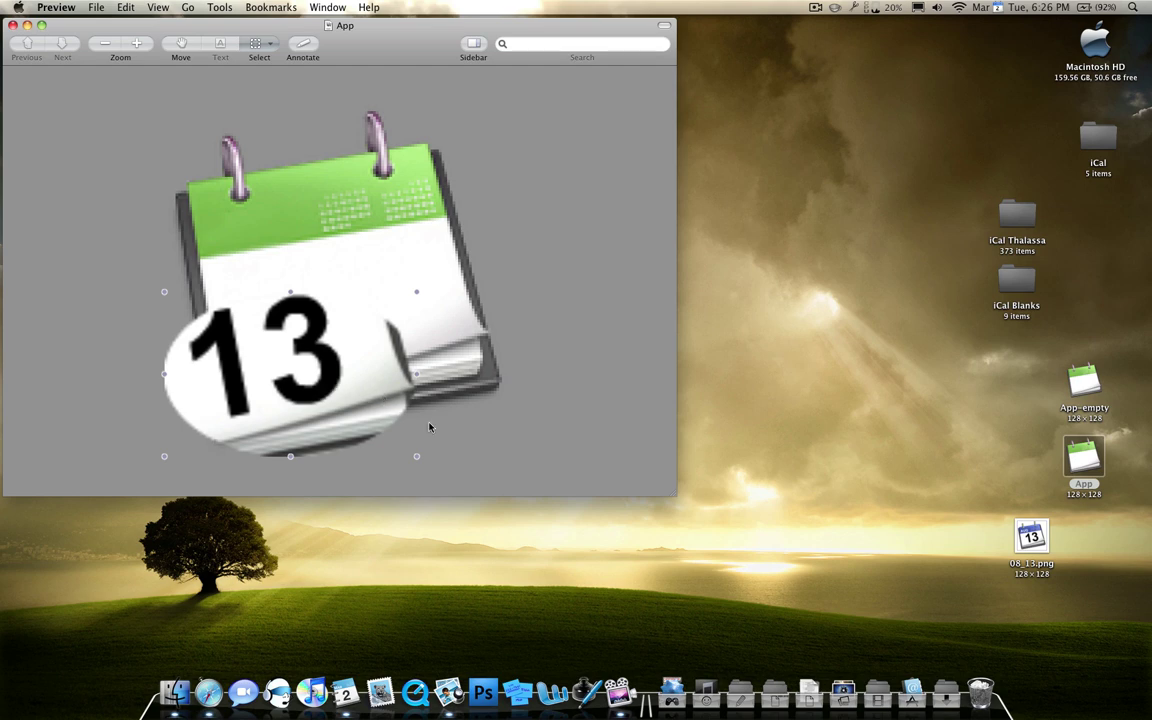
- Position the pasted 13 on the white page of the green calendar so its edges blend with the page curl, and deselect it
{"action": "left_click_drag", "start_coordinate": [430, 427], "coordinate": [553, 455]}
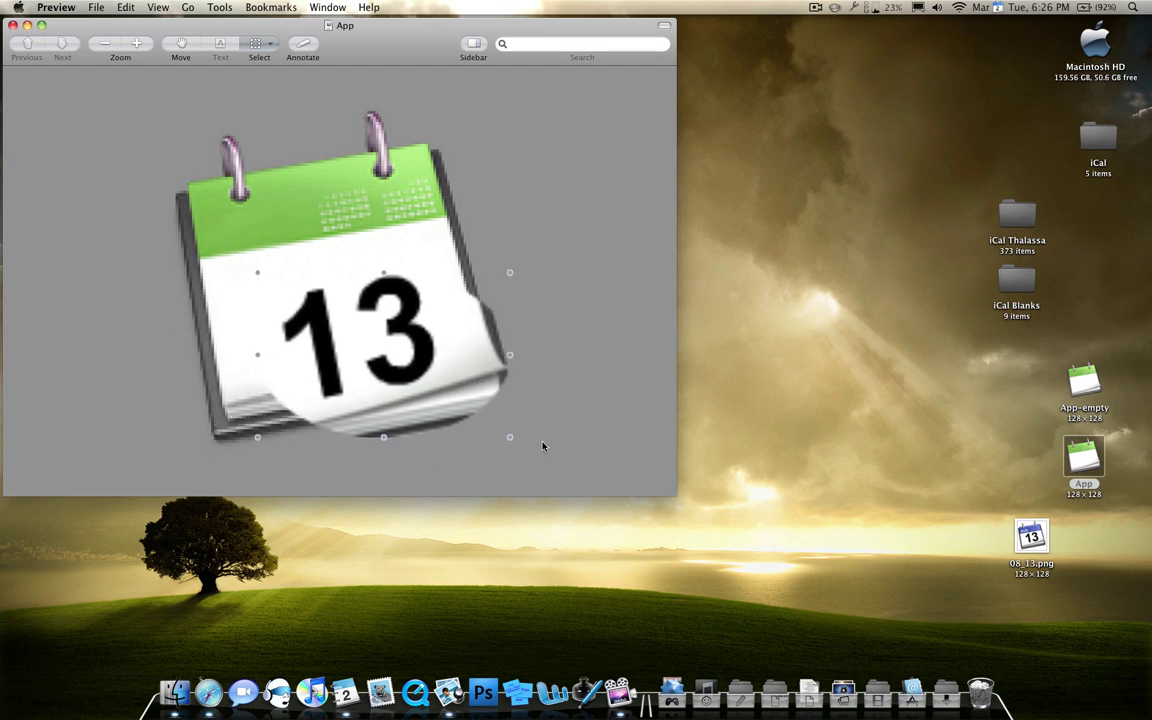
{"action": "key", "text": "Up"}
{"action": "key", "text": "Up"}
{"action": "key", "text": "Up"}
{"action": "key", "text": "Up"}
{"action": "key", "text": "Up"}
{"action": "key", "text": "Up"}
{"action": "key", "text": "Up"}
{"action": "key", "text": "Up"}
{"action": "key", "text": "Up"}
{"action": "key", "text": "Up"}
{"action": "key", "text": "Up"}
{"action": "key", "text": "Up"}
{"action": "key", "text": "Up"}
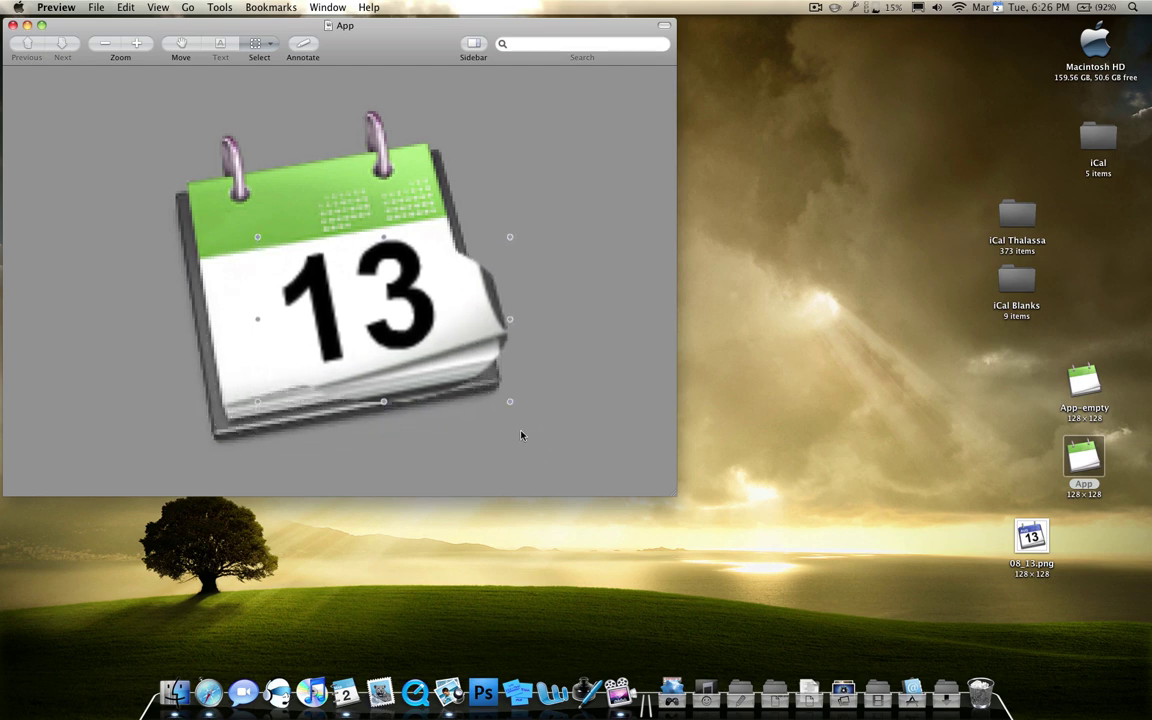
{"action": "key", "text": "Left"}
{"action": "key", "text": "Left"}
{"action": "key", "text": "Left"}
{"action": "key", "text": "Down"}
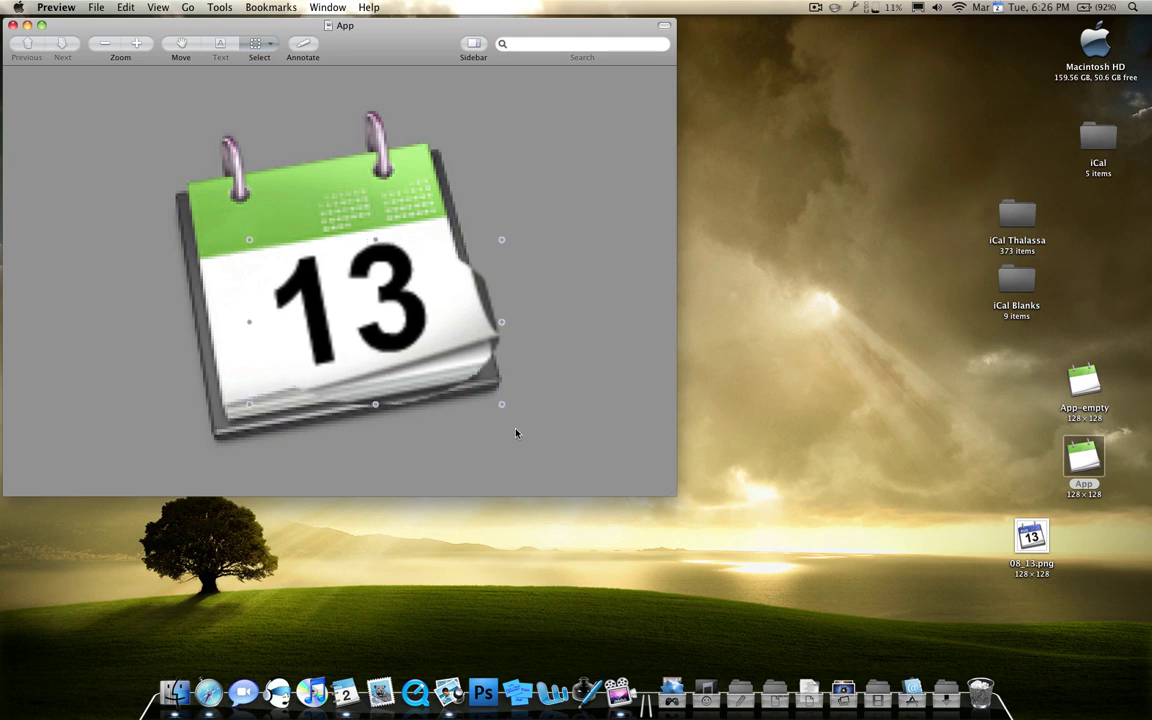
{"action": "key", "text": "Left"}
{"action": "key", "text": "Left"}
{"action": "key", "text": "Left"}
{"action": "key", "text": "Left"}
{"action": "key", "text": "Left"}
{"action": "key", "text": "Left"}
{"action": "key", "text": "Left"}
{"action": "key", "text": "Left"}
{"action": "key", "text": "Left"}
{"action": "key", "text": "Down"}
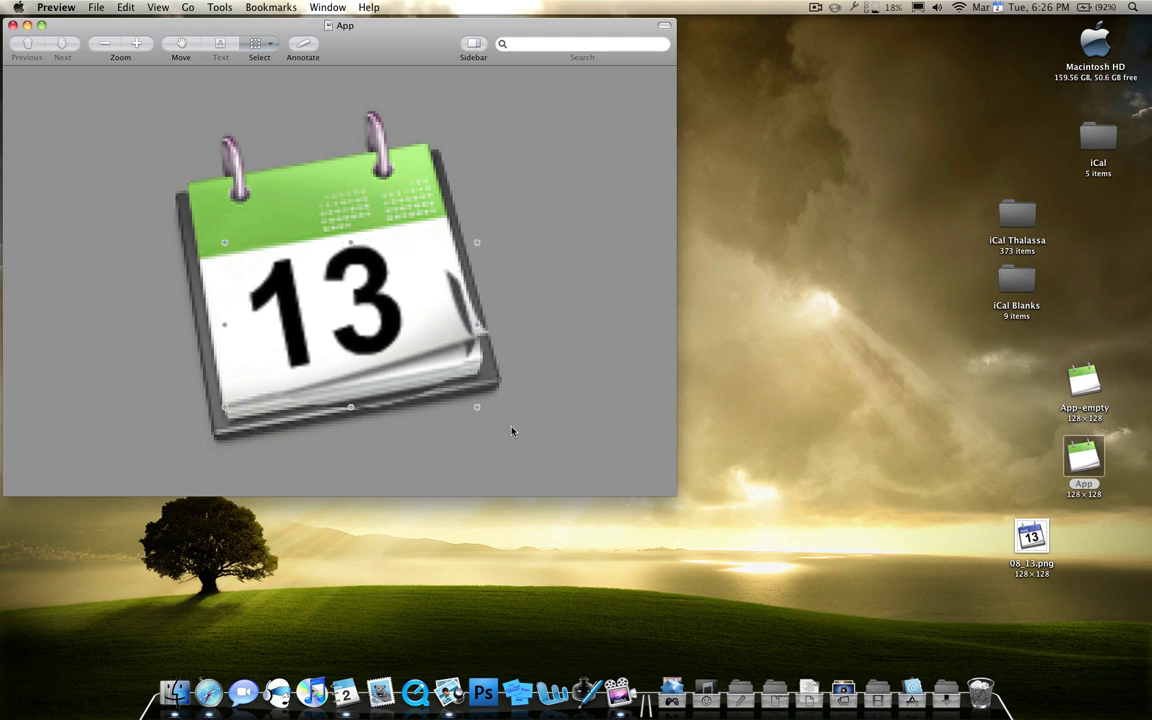
{"action": "key", "text": "Right"}
{"action": "key", "text": "Right"}
{"action": "key", "text": "Right"}
{"action": "key", "text": "Right"}
{"action": "key", "text": "Right"}
{"action": "key", "text": "Up"}
{"action": "key", "text": "Up"}
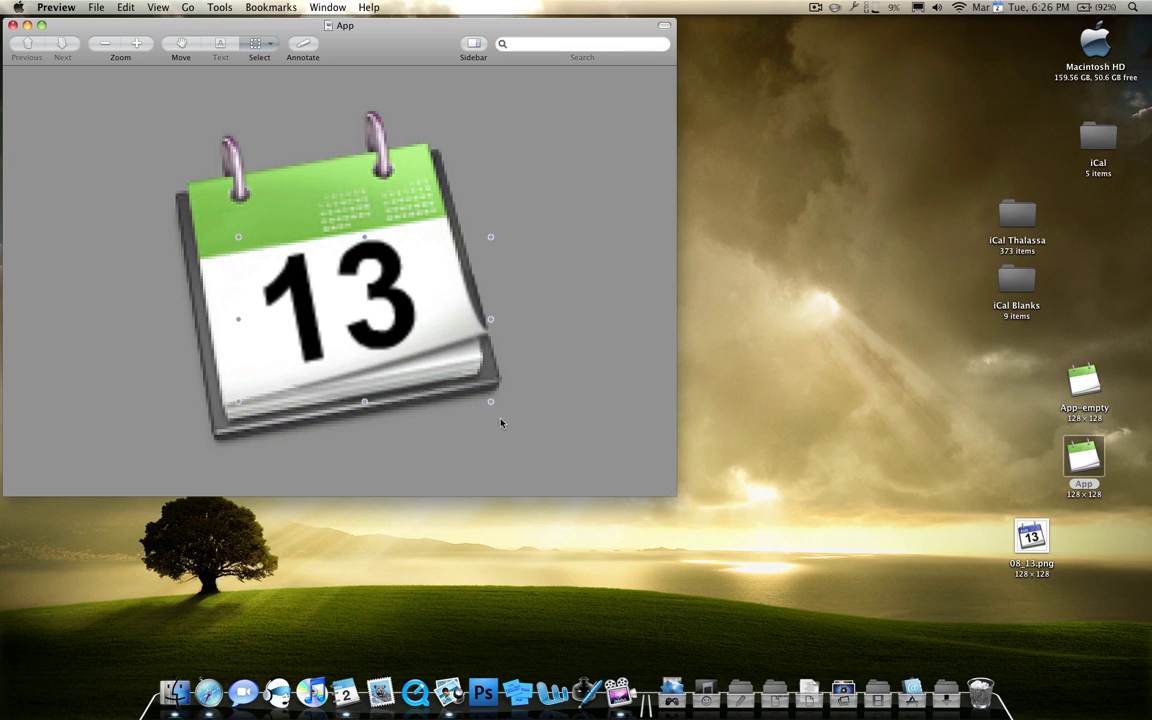
{"action": "left_click", "coordinate": [501, 422]}
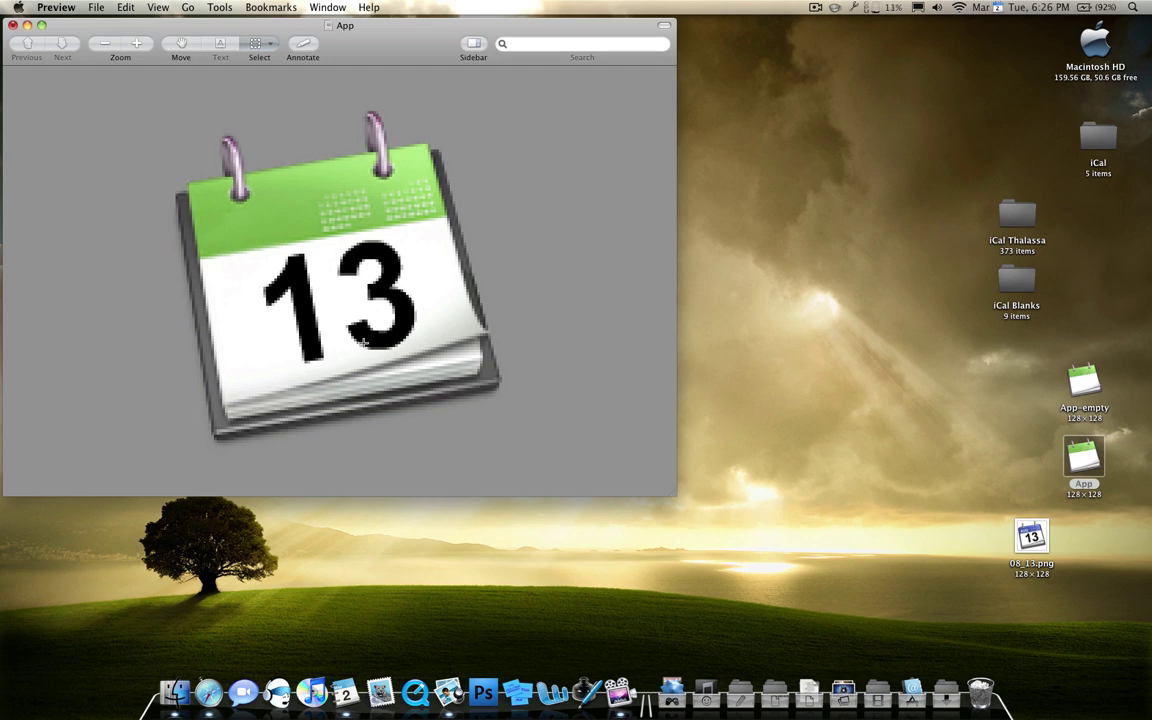
- Preview 08_13.png from the desktop to compare its number placement with the edited App icon
{"action": "left_click", "coordinate": [1032, 540]}
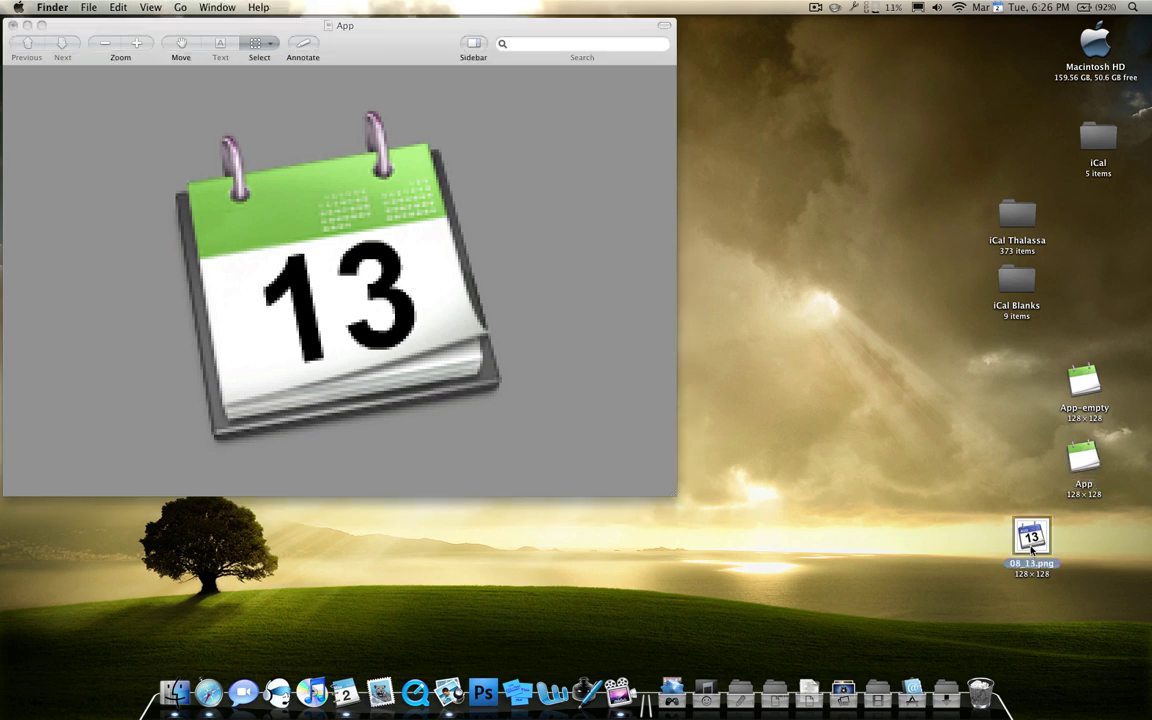
{"action": "key", "text": "space"}
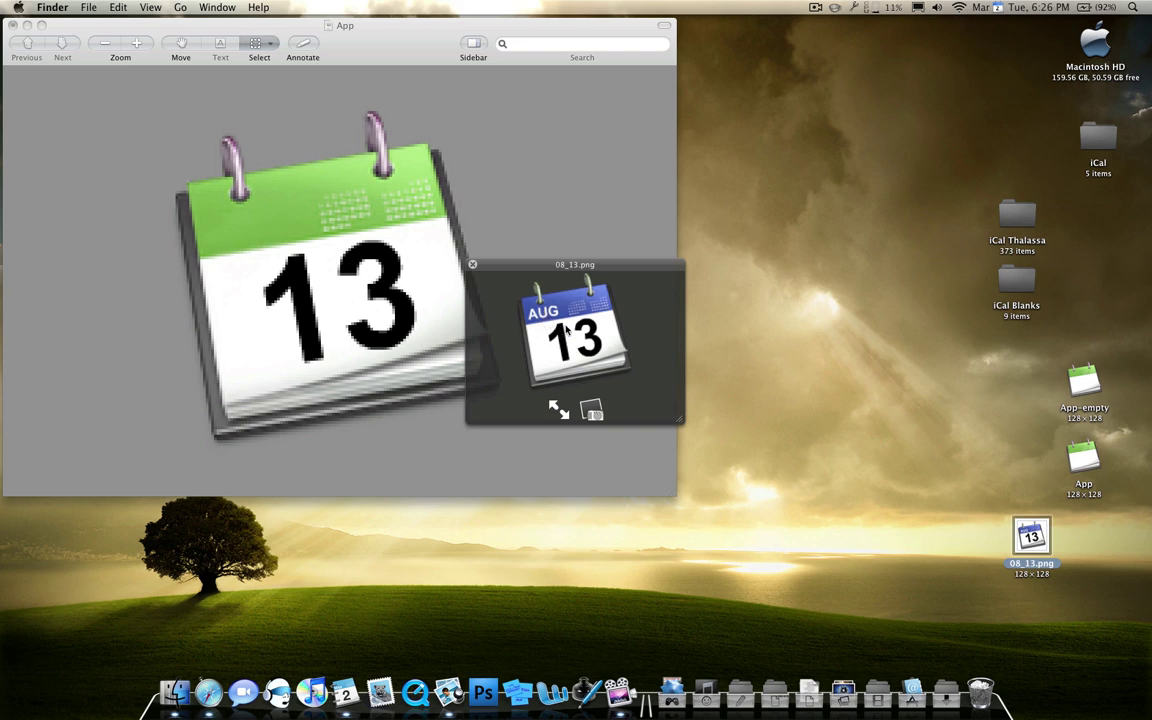
{"action": "key", "text": "space"}
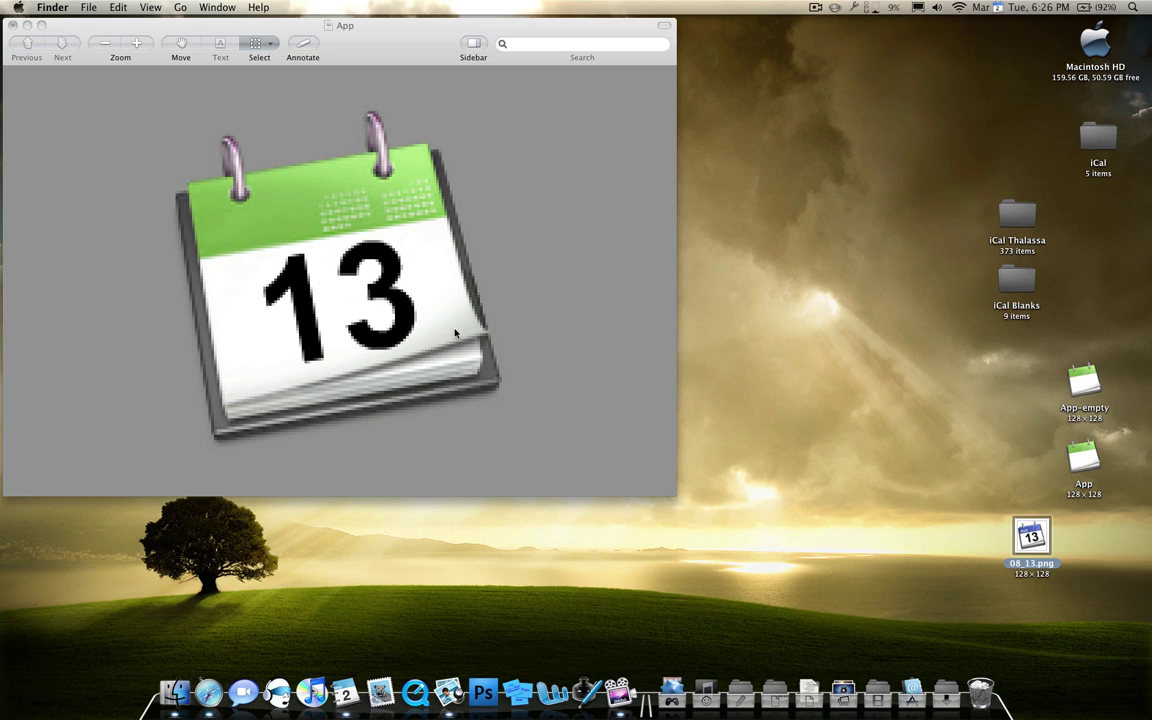
- Return the App image to actual size and save it with the added 13
{"action": "left_click", "coordinate": [430, 280]}
{"action": "key", "text": "super+0"}
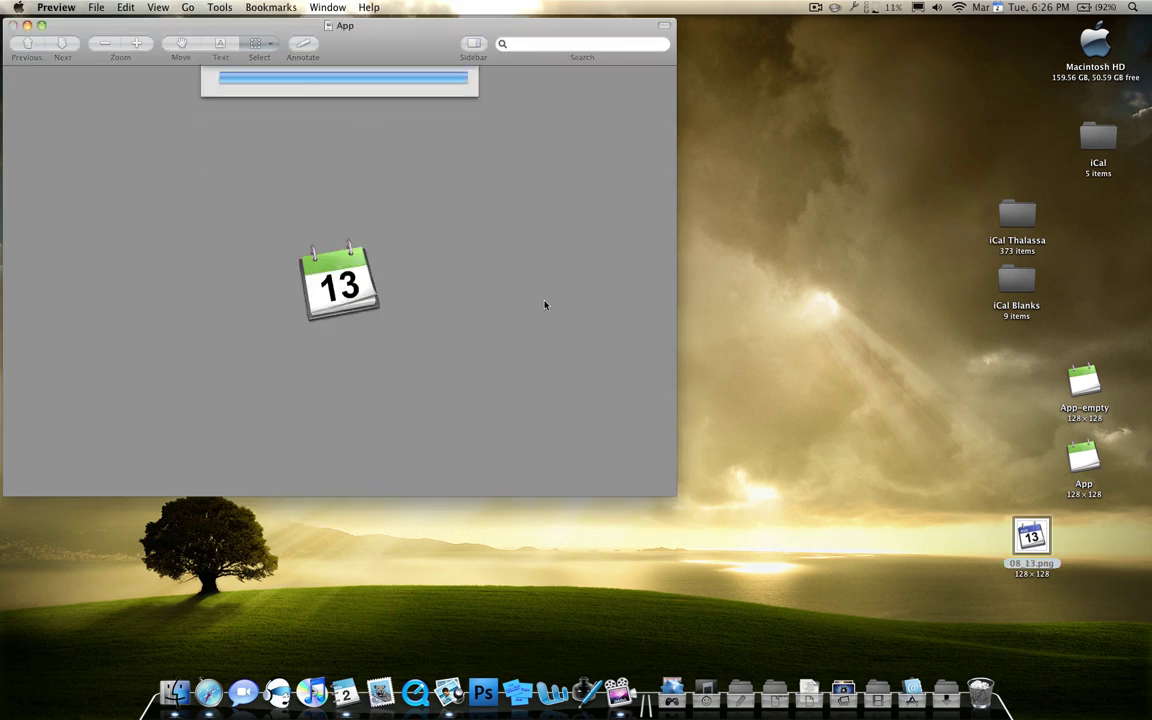
- Quit Preview and move the App-empty and App icons together to a clearer spot on the desktop
{"action": "key", "text": "super+q"}
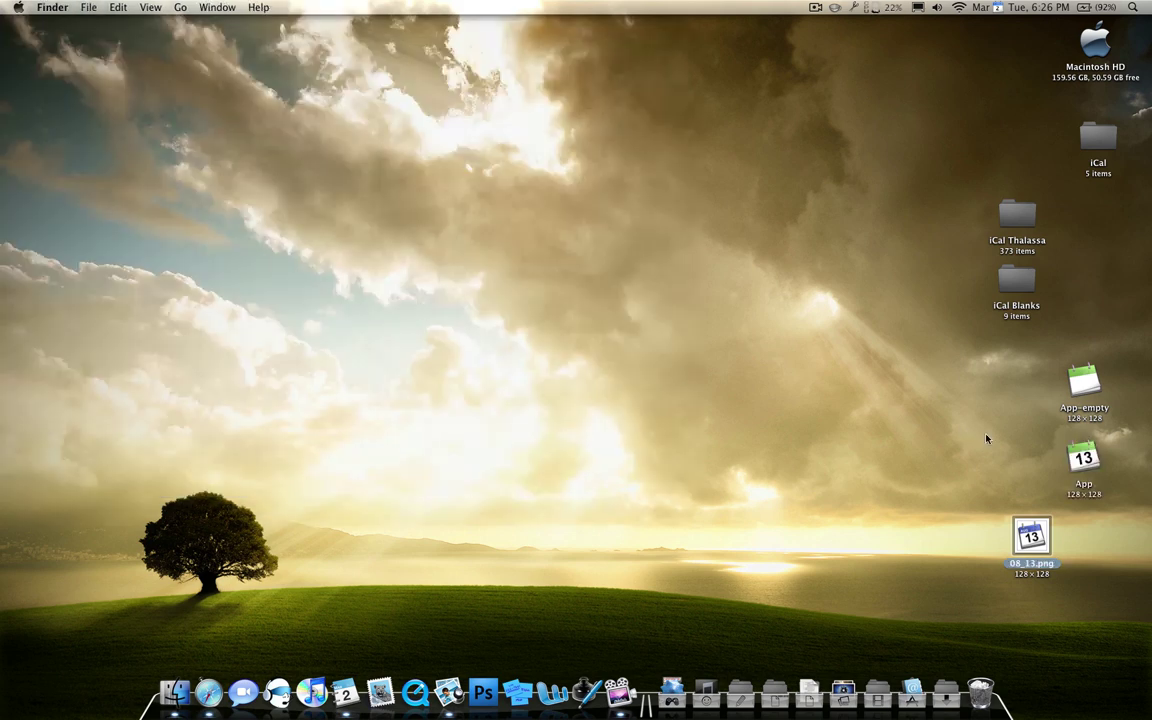
{"action": "left_click", "coordinate": [1084, 392]}
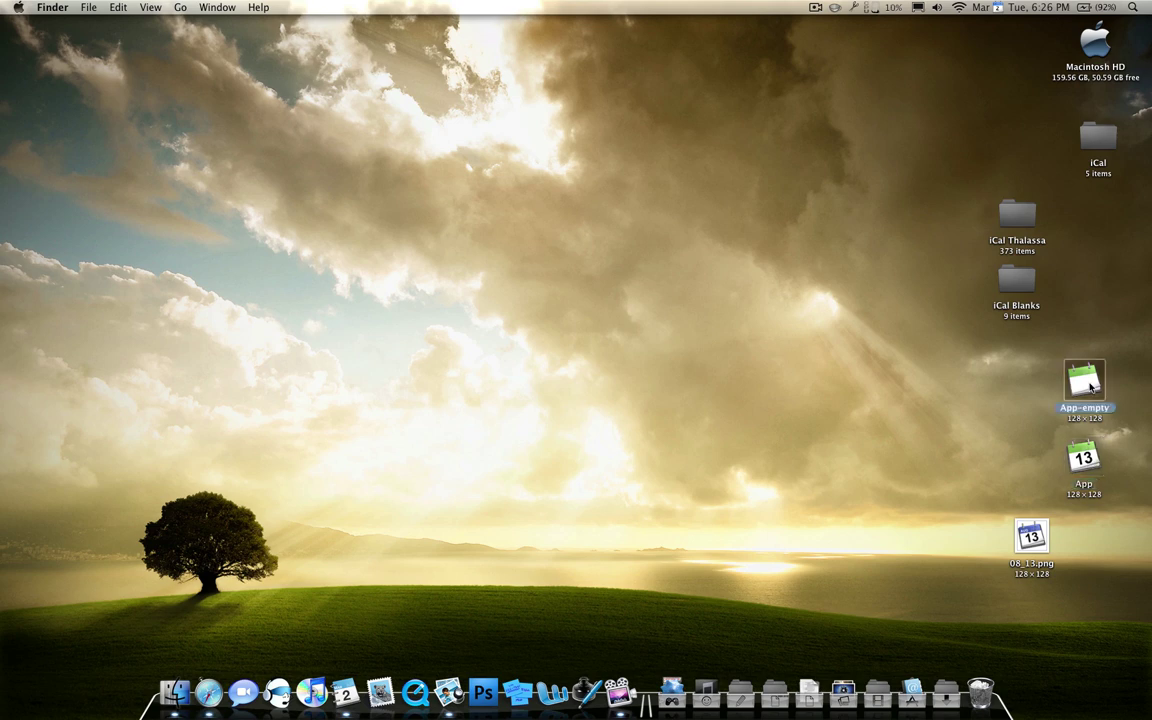
{"action": "left_click", "coordinate": [915, 413]}
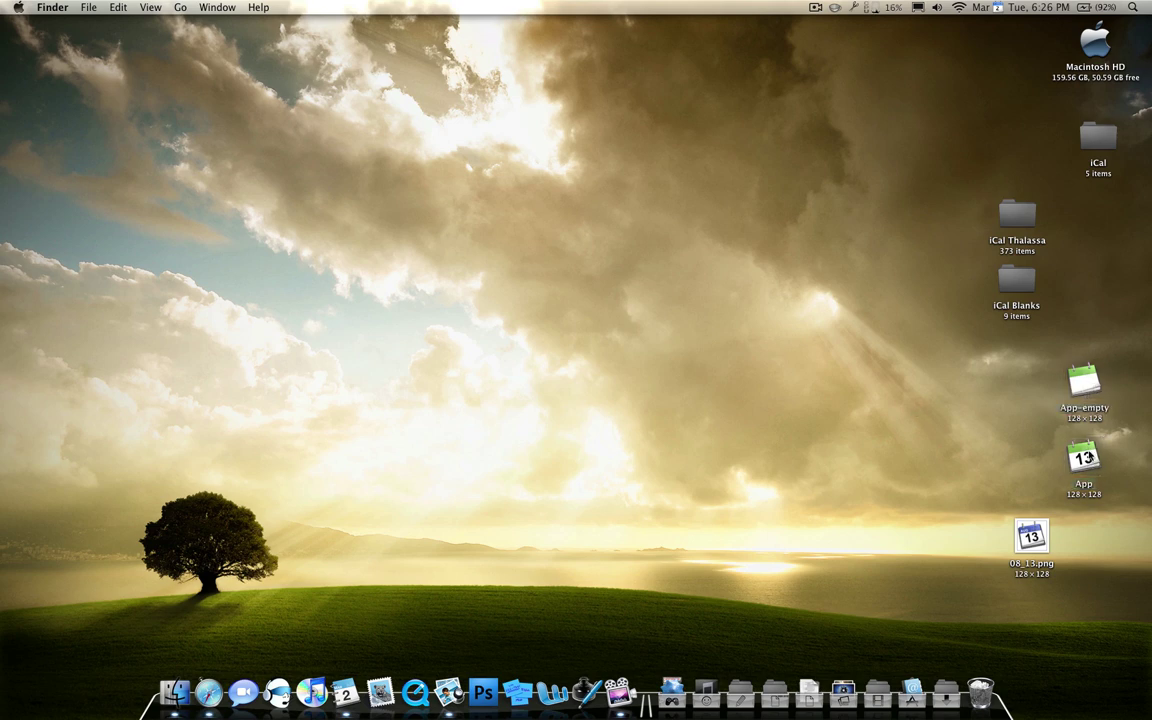
{"action": "left_click_drag", "start_coordinate": [1060, 470], "coordinate": [960, 378]}
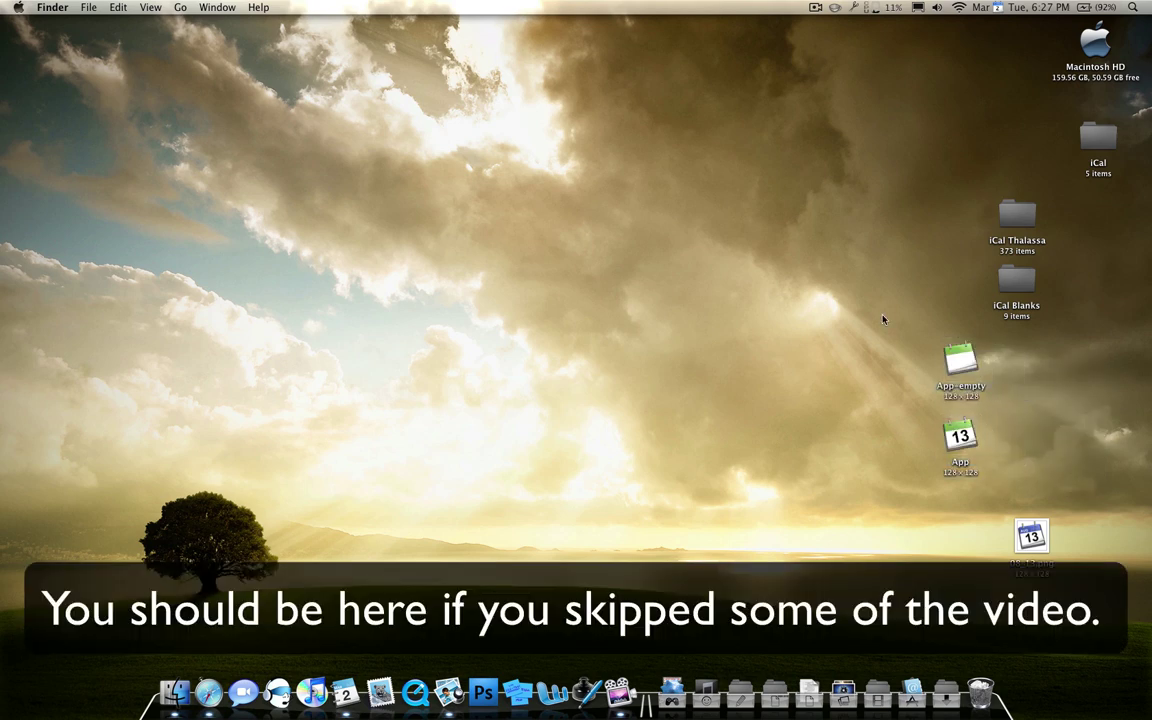
- Group the iCal Thalassa and iCal Blanks folders with 08_13.png low on the desktop, and move App-empty and App up near the iCal folder
{"action": "left_click_drag", "start_coordinate": [1045, 283], "coordinate": [934, 197]}
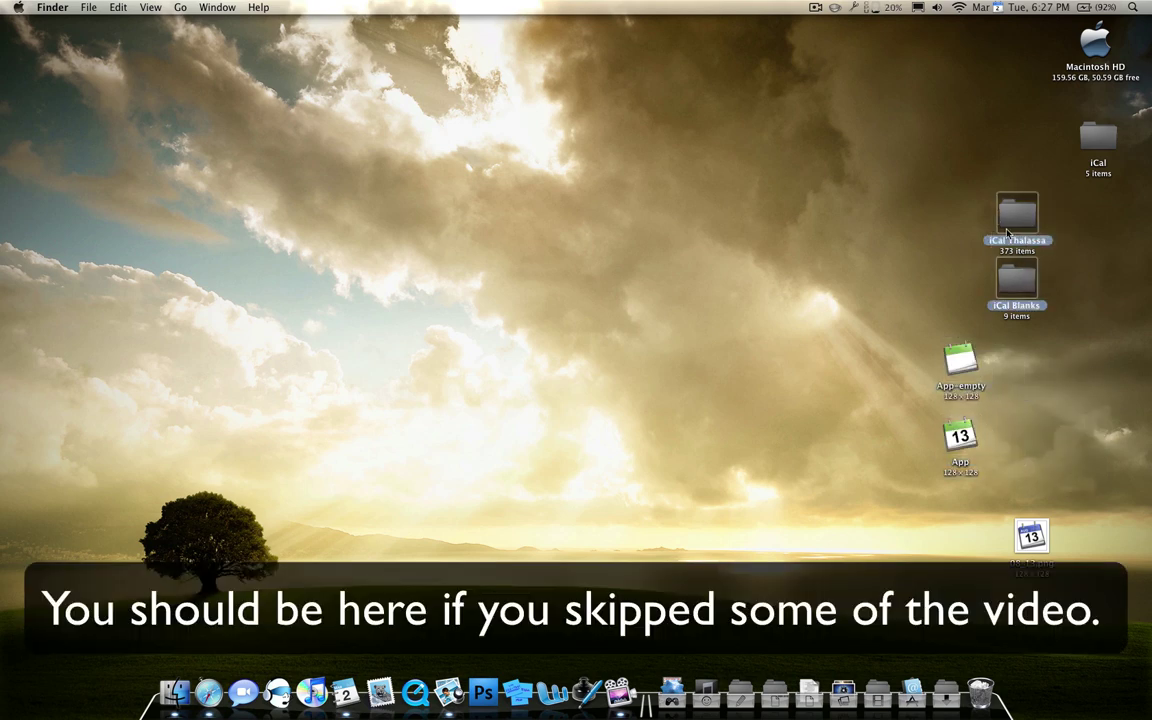
{"action": "left_click_drag", "start_coordinate": [1005, 212], "coordinate": [1066, 534]}
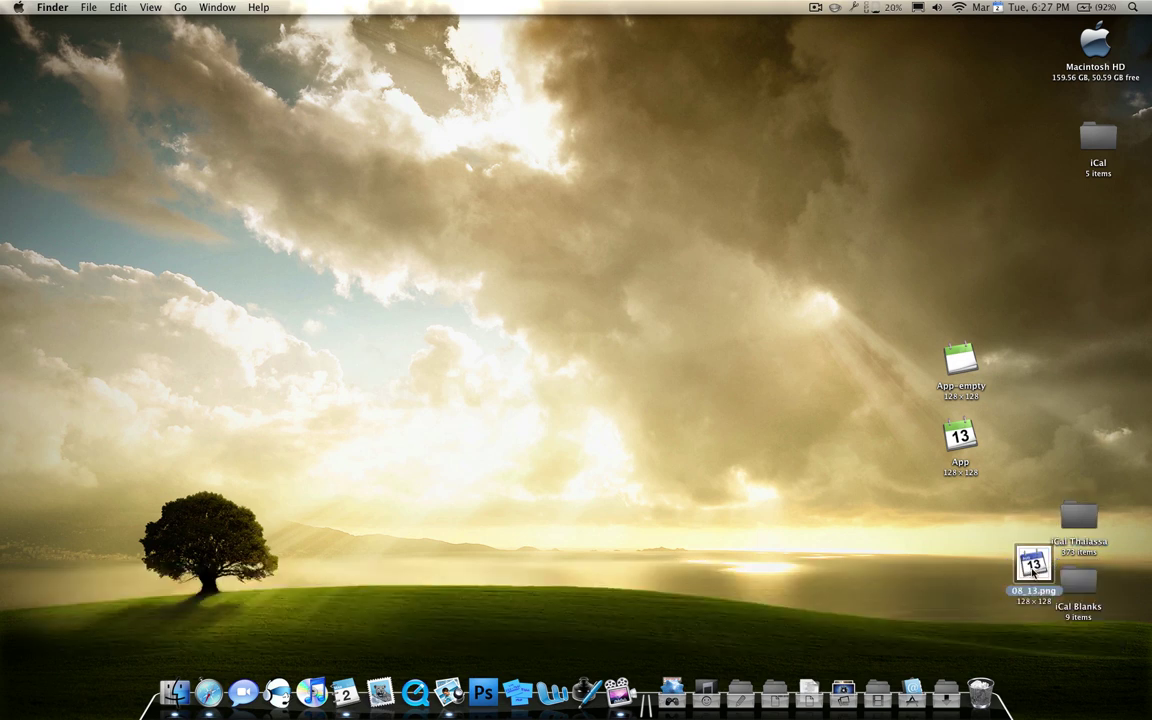
{"action": "left_click_drag", "start_coordinate": [958, 405], "coordinate": [964, 207]}
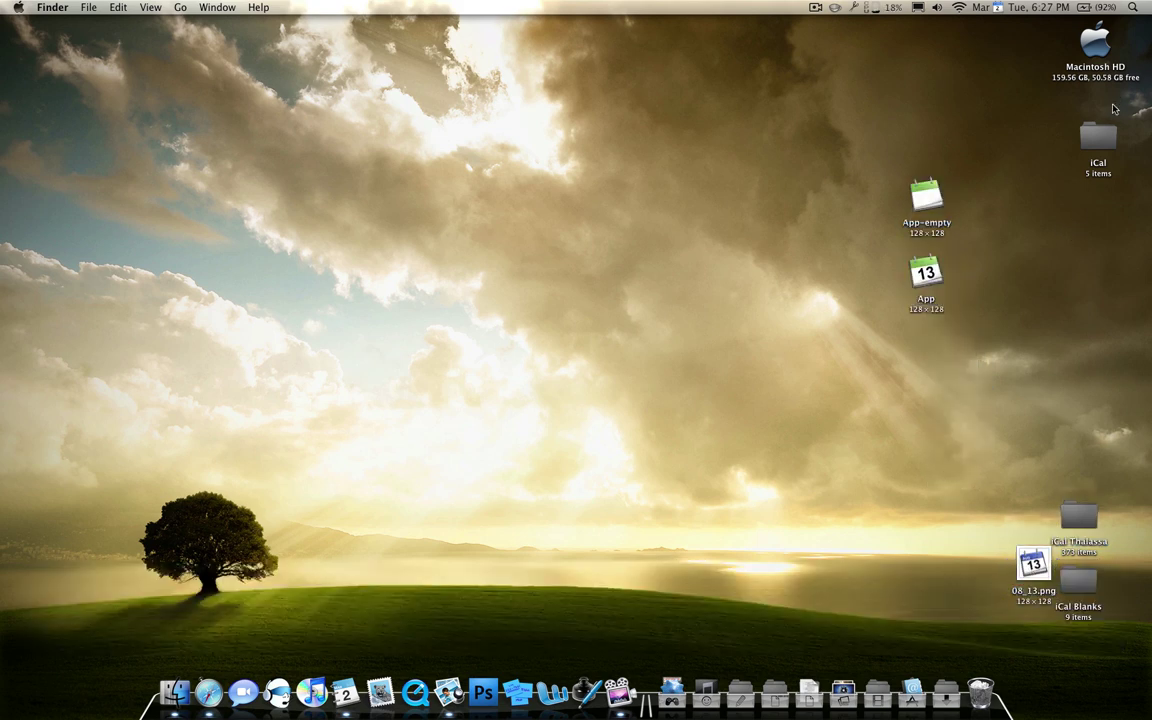
{"action": "double_click", "coordinate": [1098, 138]}
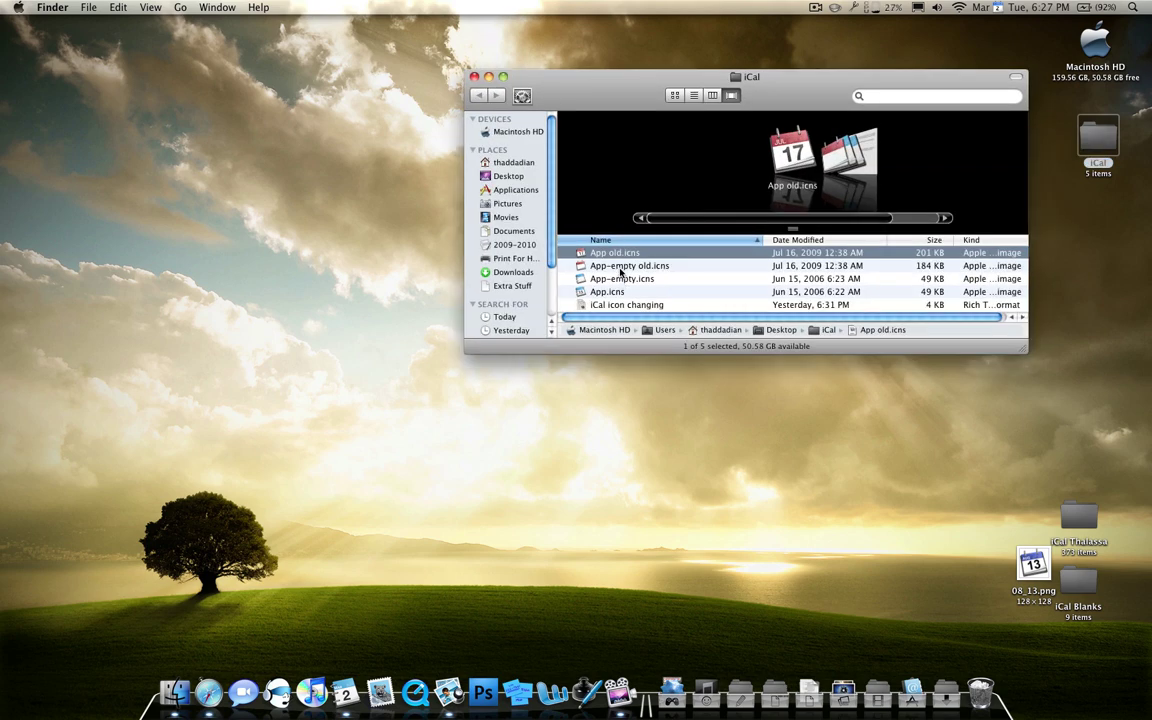
{"action": "left_click", "coordinate": [621, 279]}
{"action": "left_click", "coordinate": [619, 292], "text": "shift"}
{"action": "key", "text": "super+w"}
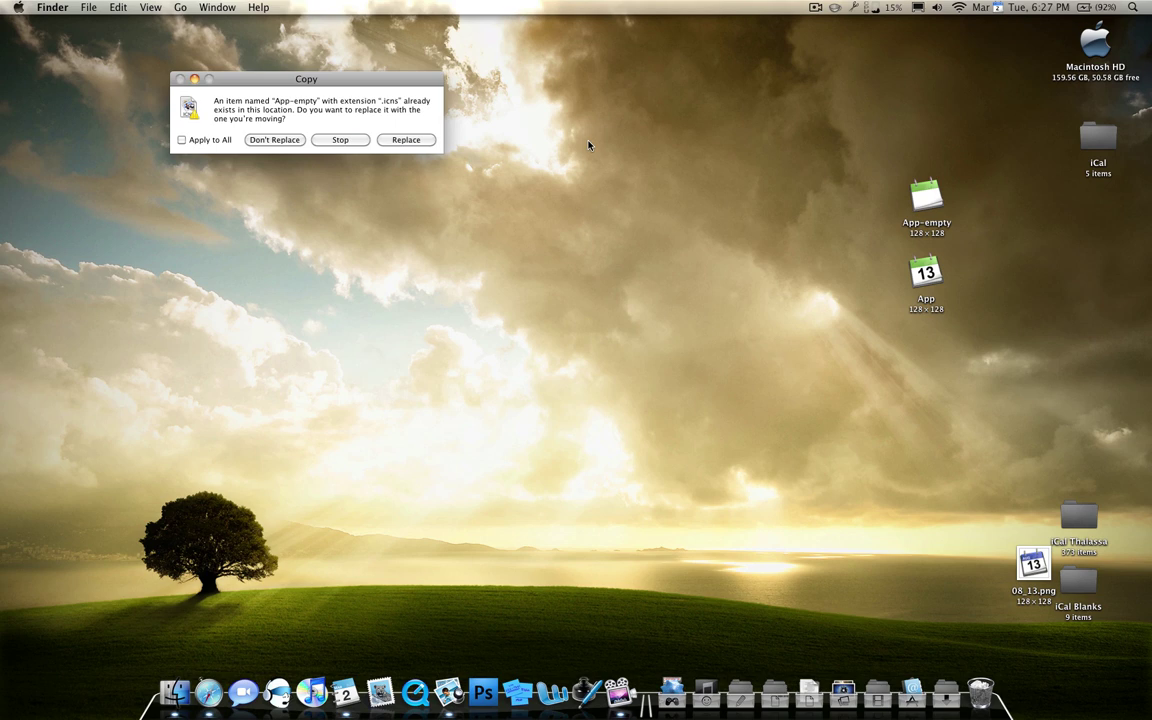
{"action": "left_click", "coordinate": [347, 138]}
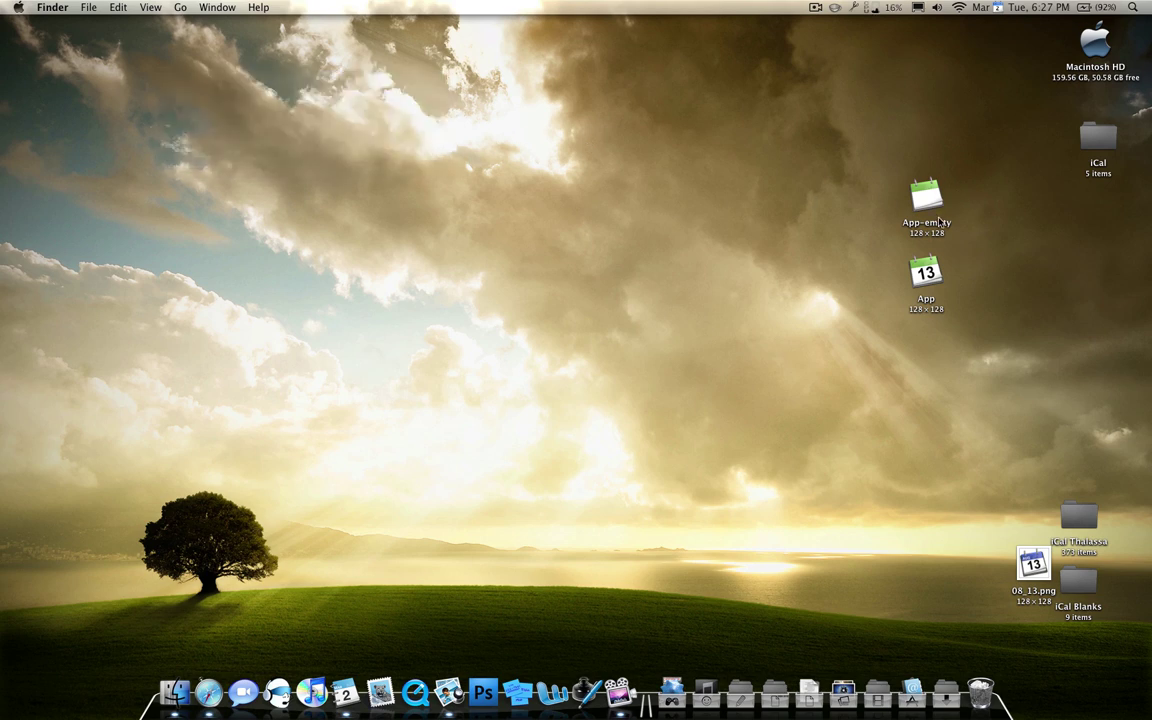
- Open the iCal folder from the desktop, show its files as icons, shrink its window, and select App old.icns
{"action": "double_click", "coordinate": [1096, 145]}
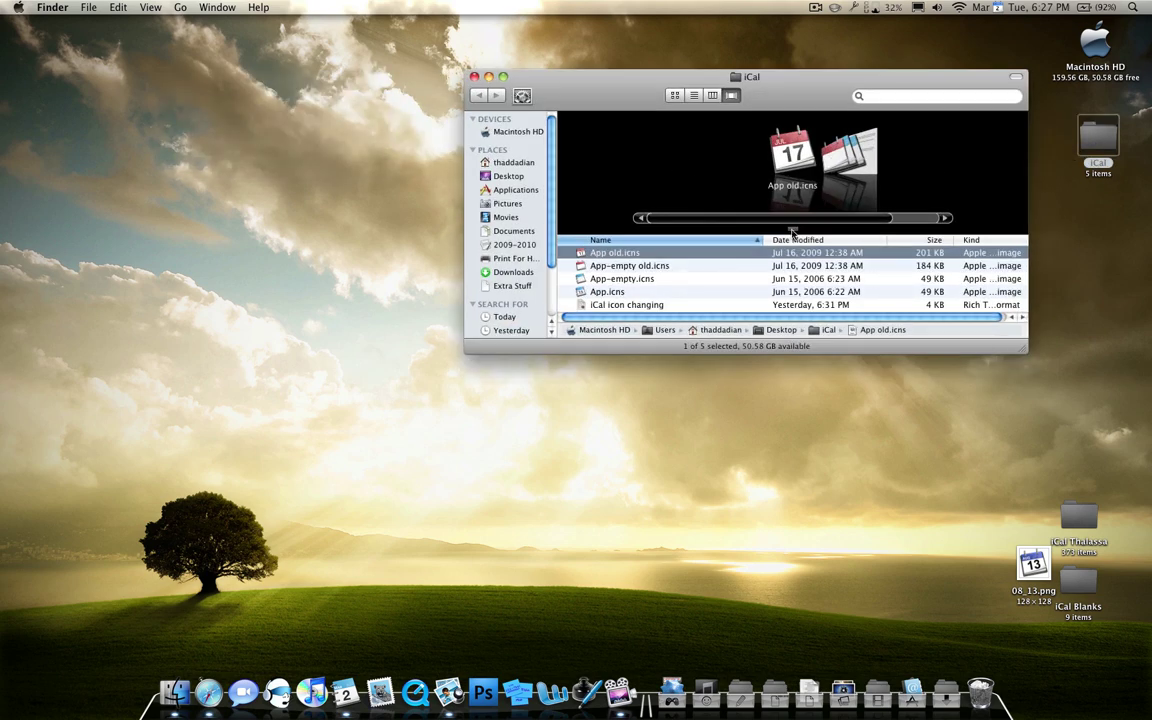
{"action": "left_click", "coordinate": [675, 95]}
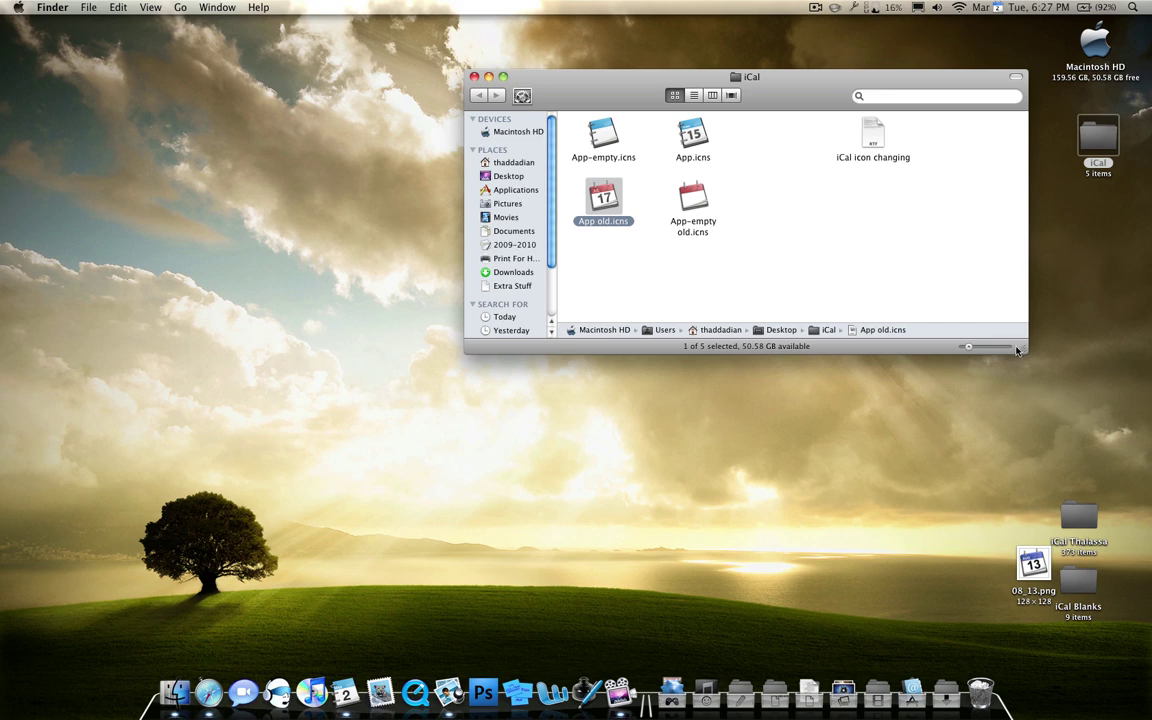
{"action": "left_click_drag", "start_coordinate": [1017, 349], "coordinate": [783, 325]}
{"action": "left_click", "coordinate": [693, 205]}
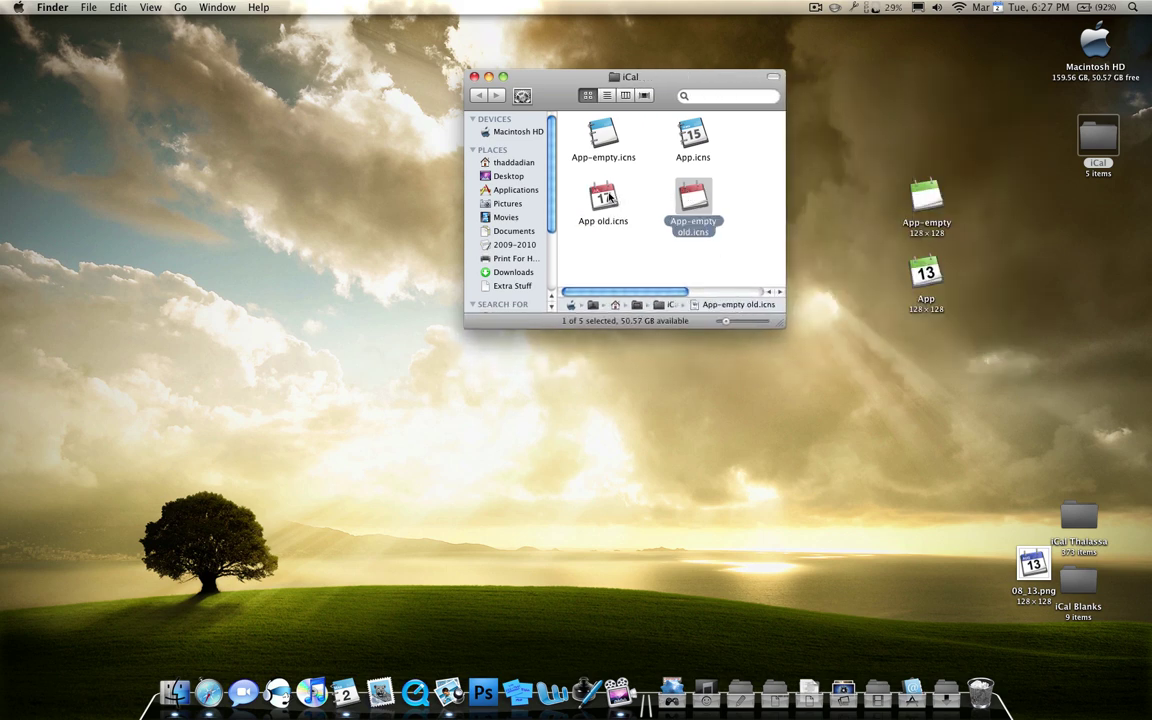
{"action": "left_click", "coordinate": [608, 198]}
- Arrange the iCal folder window beside the App-empty and App desktop icons so the icons and the ICNS files are accessible together
{"action": "left_click_drag", "start_coordinate": [668, 89], "coordinate": [1116, 145]}
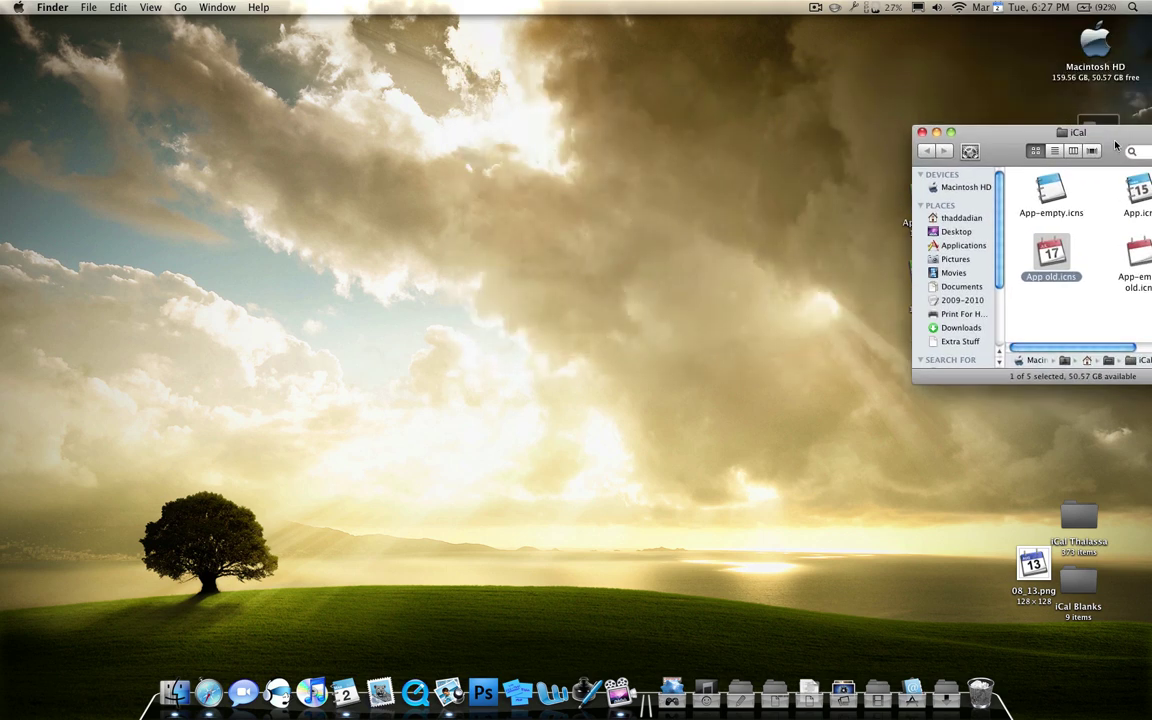
{"action": "left_click_drag", "start_coordinate": [1018, 140], "coordinate": [1032, 130]}
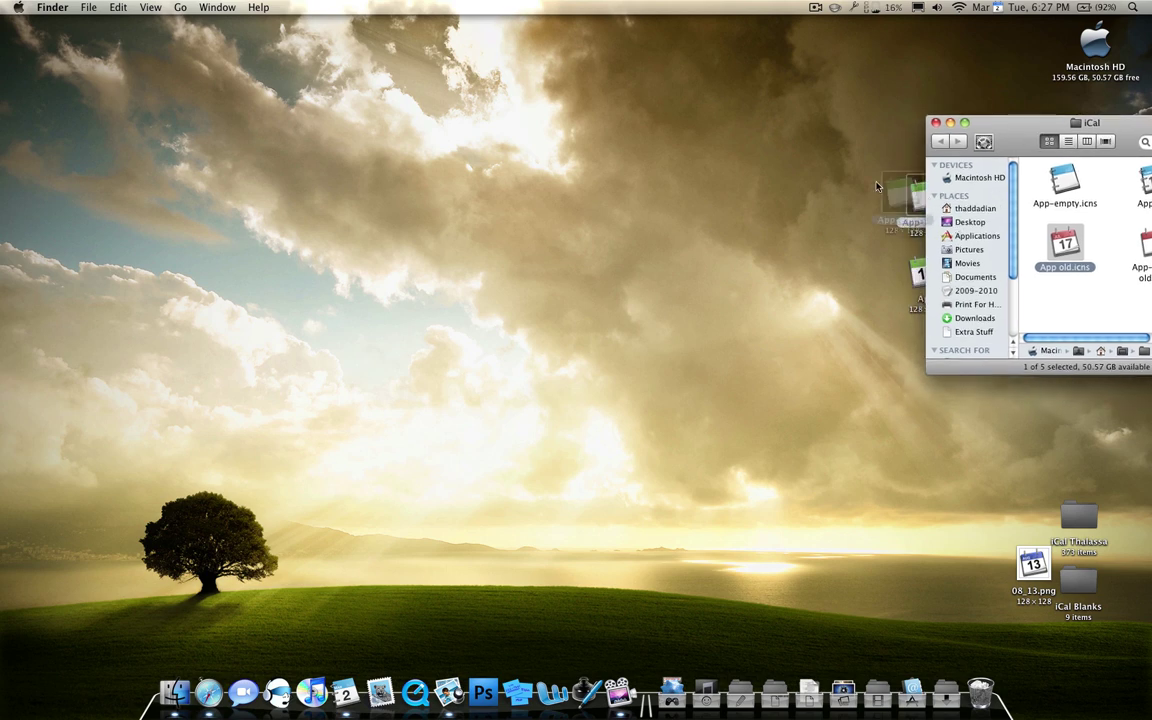
{"action": "left_click_drag", "start_coordinate": [912, 198], "coordinate": [847, 180]}
{"action": "left_click", "coordinate": [916, 268]}
{"action": "left_click_drag", "start_coordinate": [916, 268], "coordinate": [848, 243]}
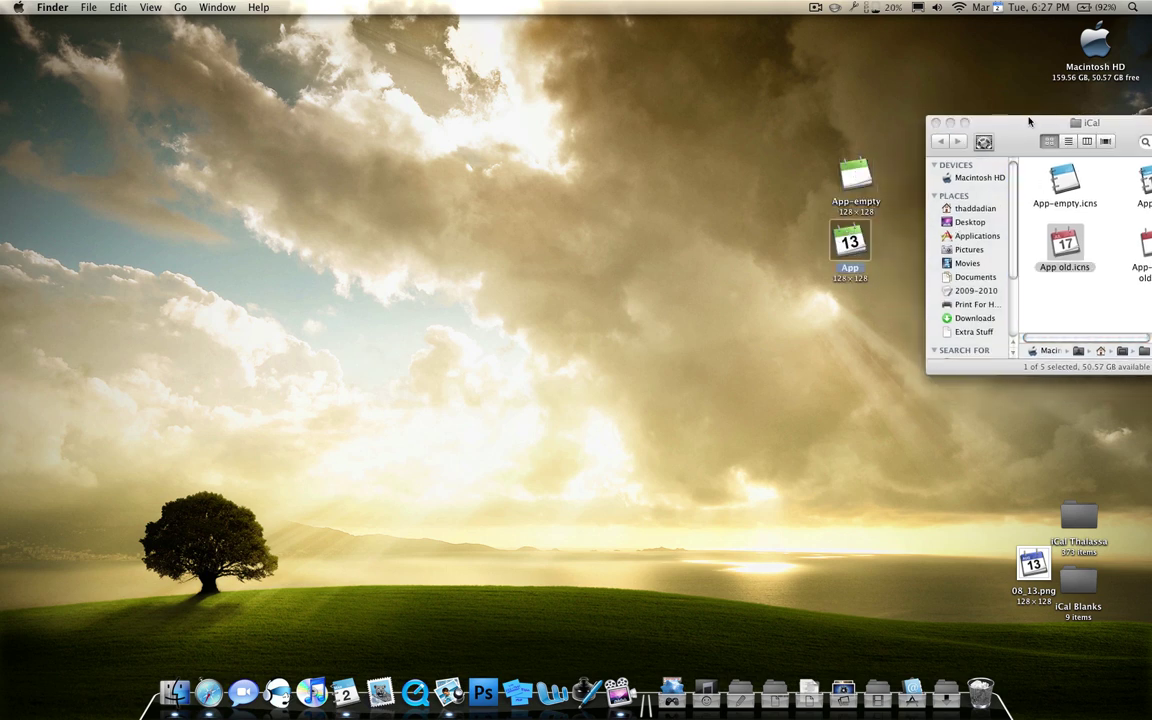
{"action": "left_click_drag", "start_coordinate": [980, 138], "coordinate": [934, 107]}
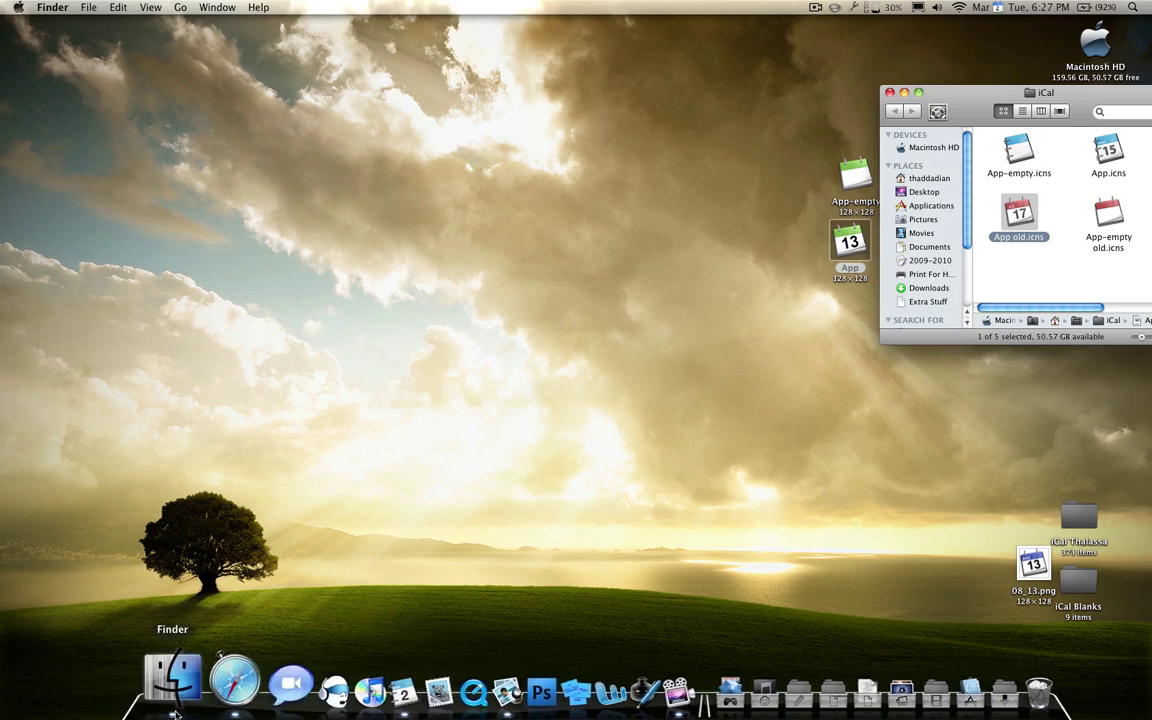
- Open the Applications folder and show the package contents of the iCal application
{"action": "left_click", "coordinate": [173, 713]}
{"action": "left_click", "coordinate": [256, 314]}
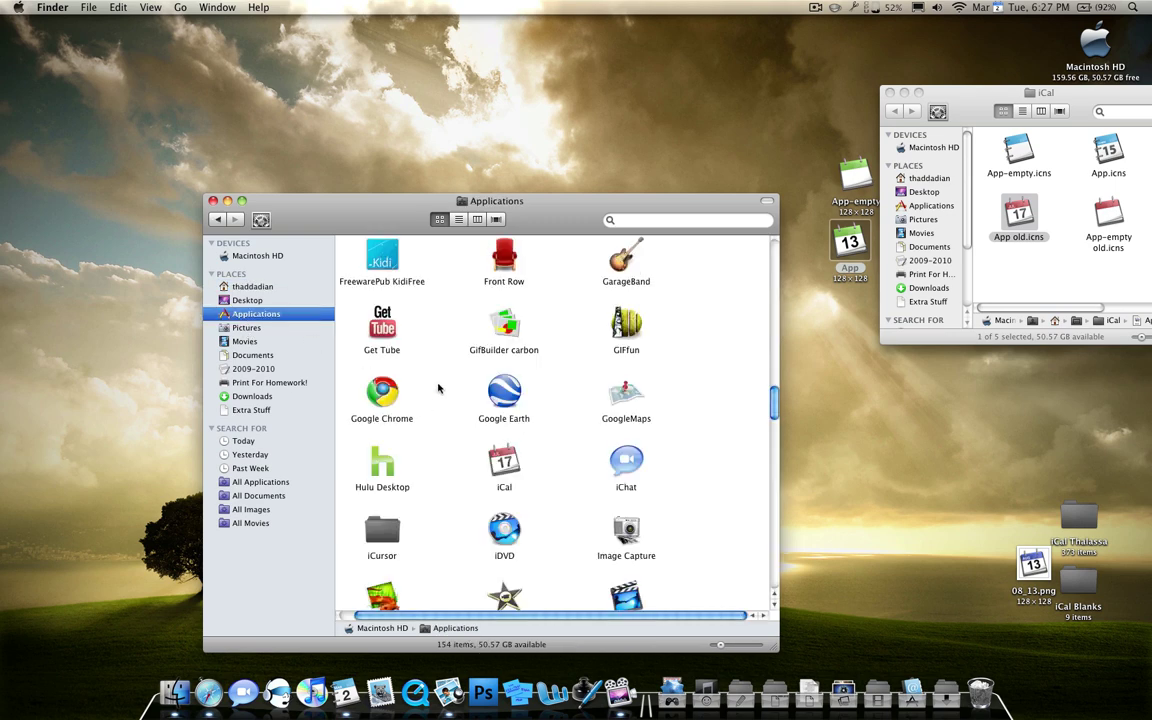
{"action": "left_click", "coordinate": [495, 455]}
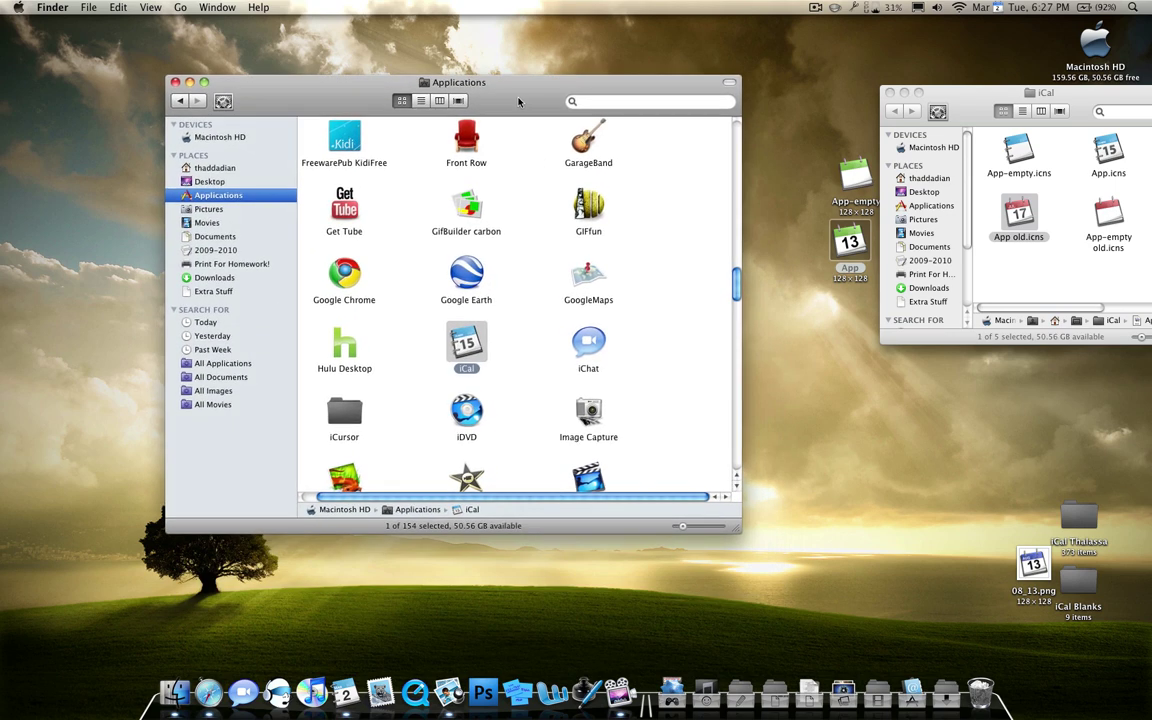
{"action": "right_click", "coordinate": [461, 346]}
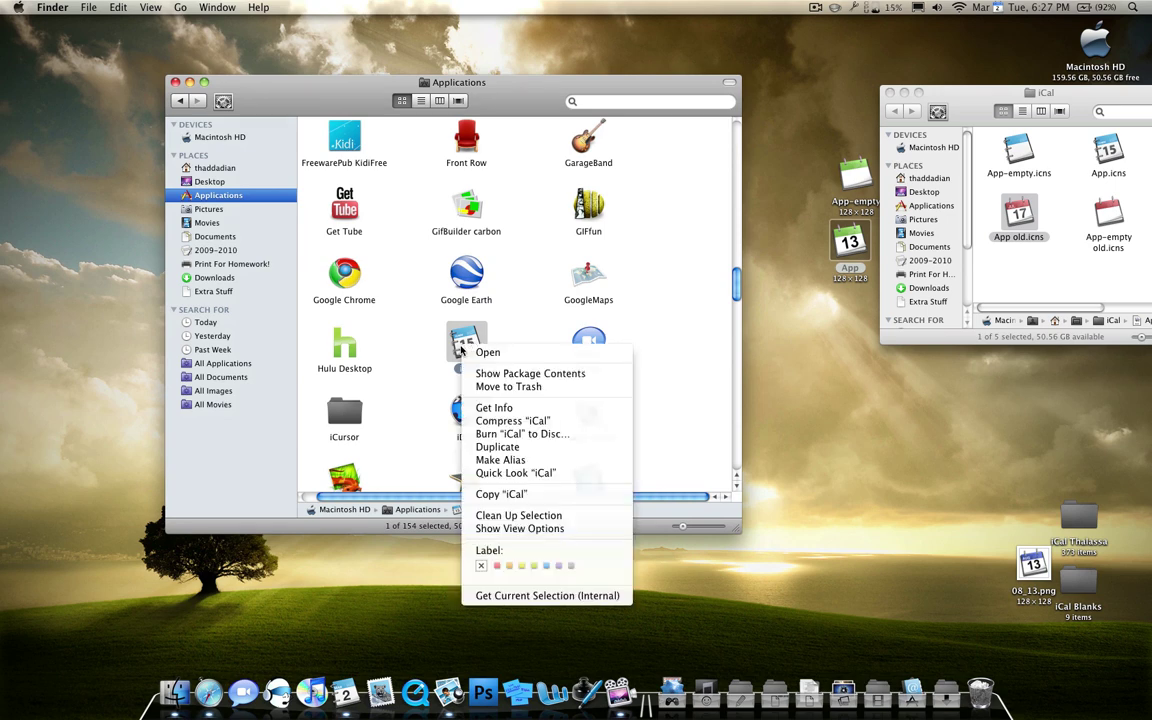
{"action": "left_click", "coordinate": [530, 374]}
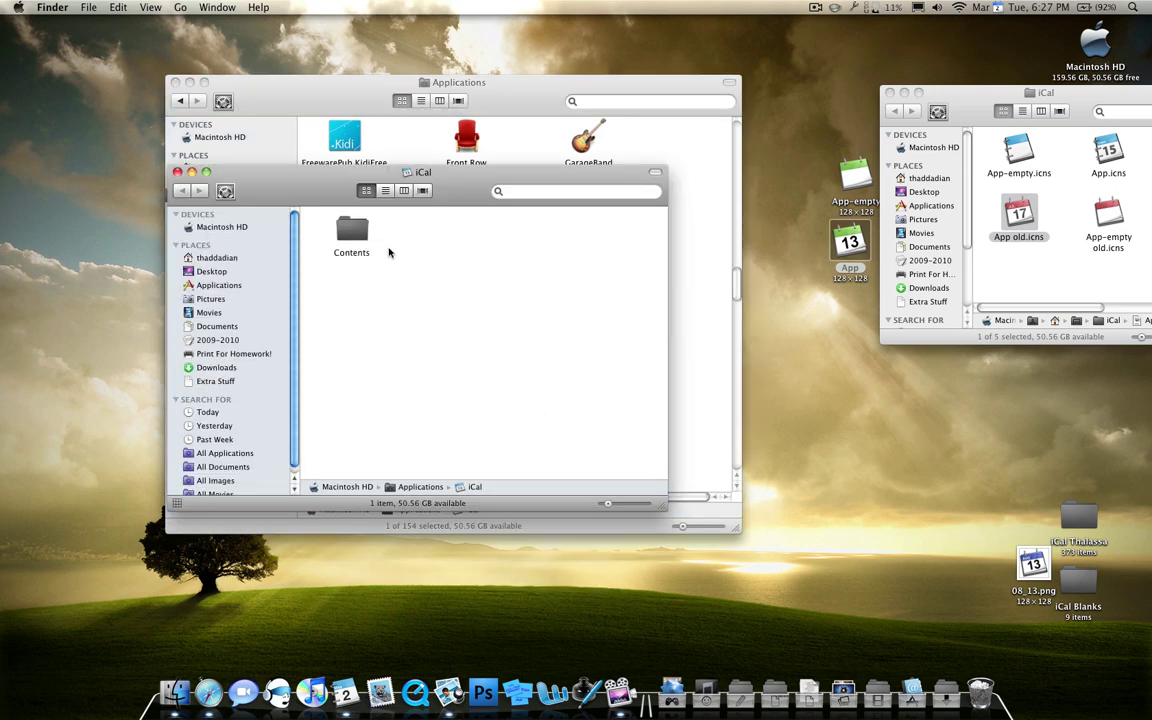
- Reposition the iCal package window and open the Resources folder inside Contents
{"action": "left_click_drag", "start_coordinate": [314, 176], "coordinate": [683, 271]}
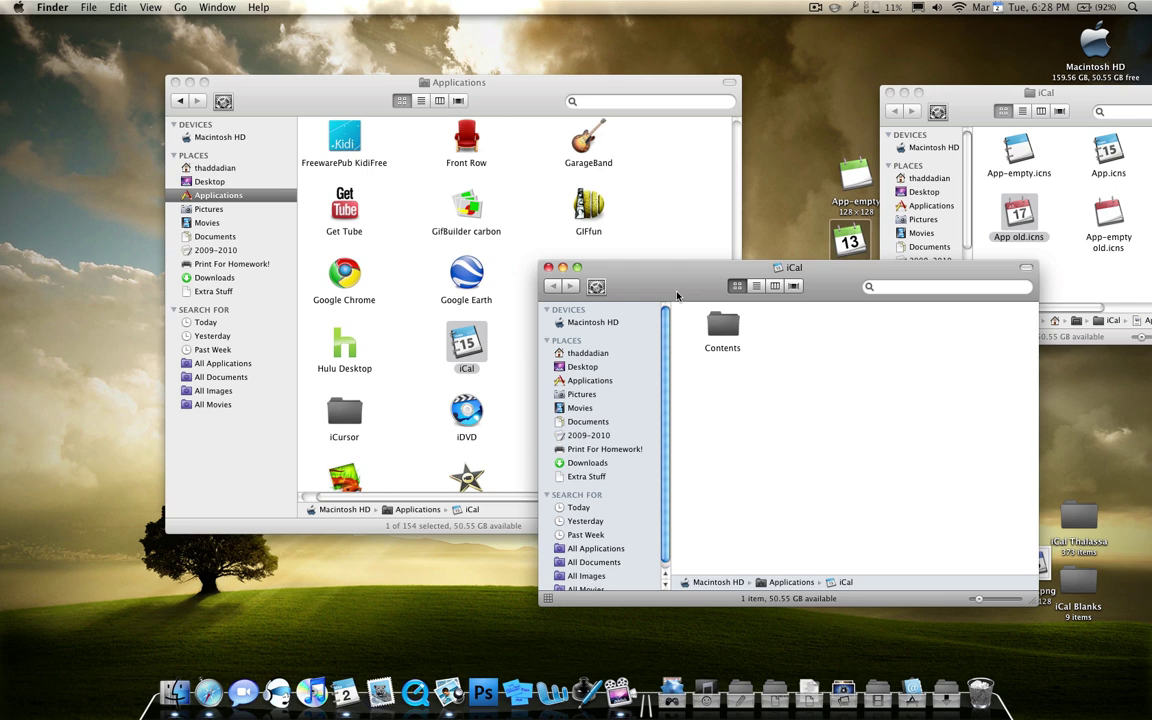
{"action": "left_click_drag", "start_coordinate": [612, 267], "coordinate": [488, 193]}
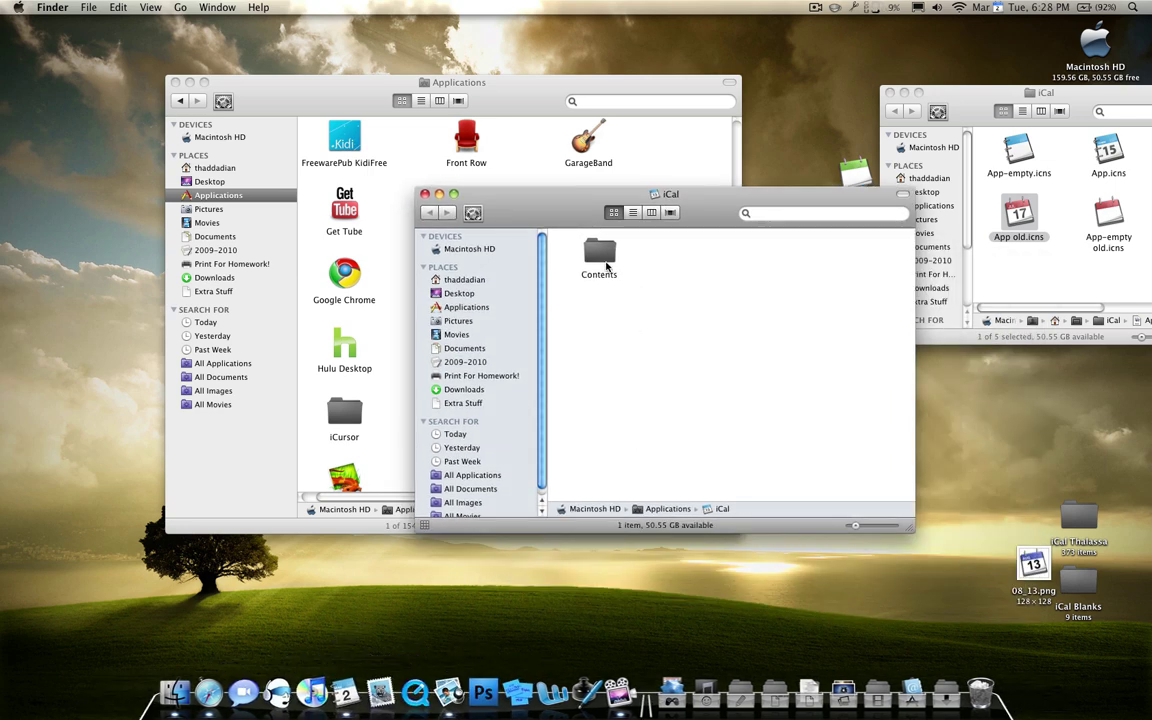
{"action": "double_click", "coordinate": [603, 250]}
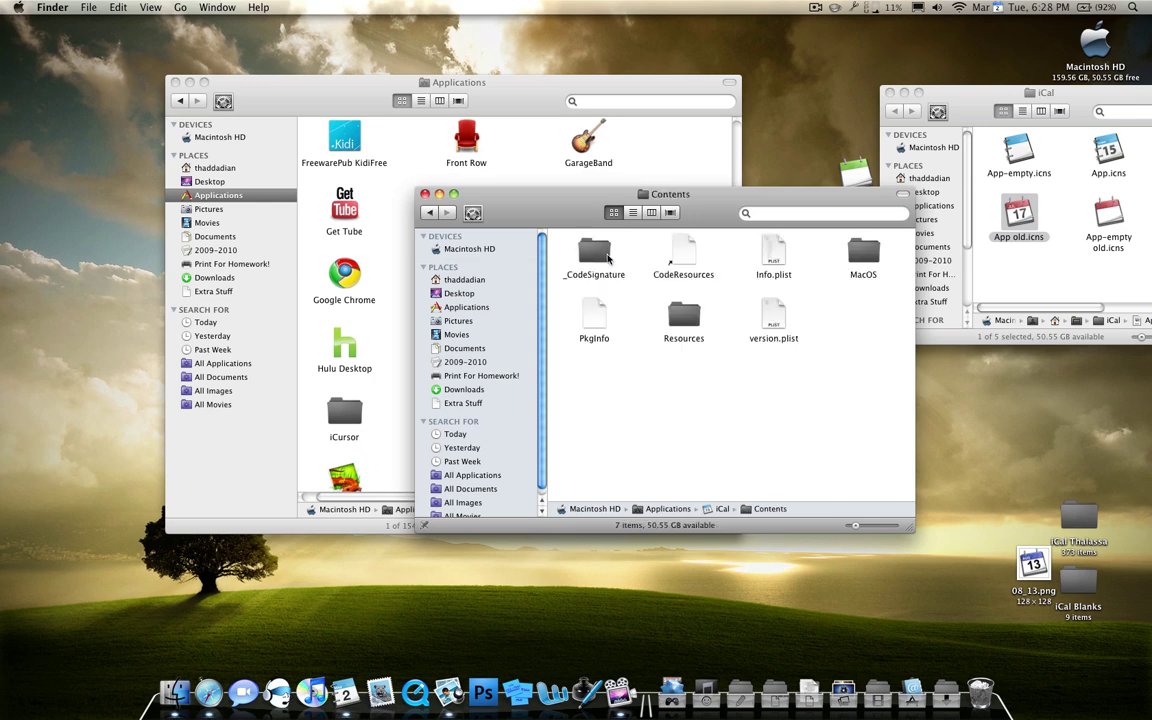
{"action": "double_click", "coordinate": [683, 316]}
- Locate App.icns and App-empty.icns in the Resources folder and select both files together
{"action": "scroll", "coordinate": [682, 331], "scroll_direction": "down", "scroll_amount": 4}
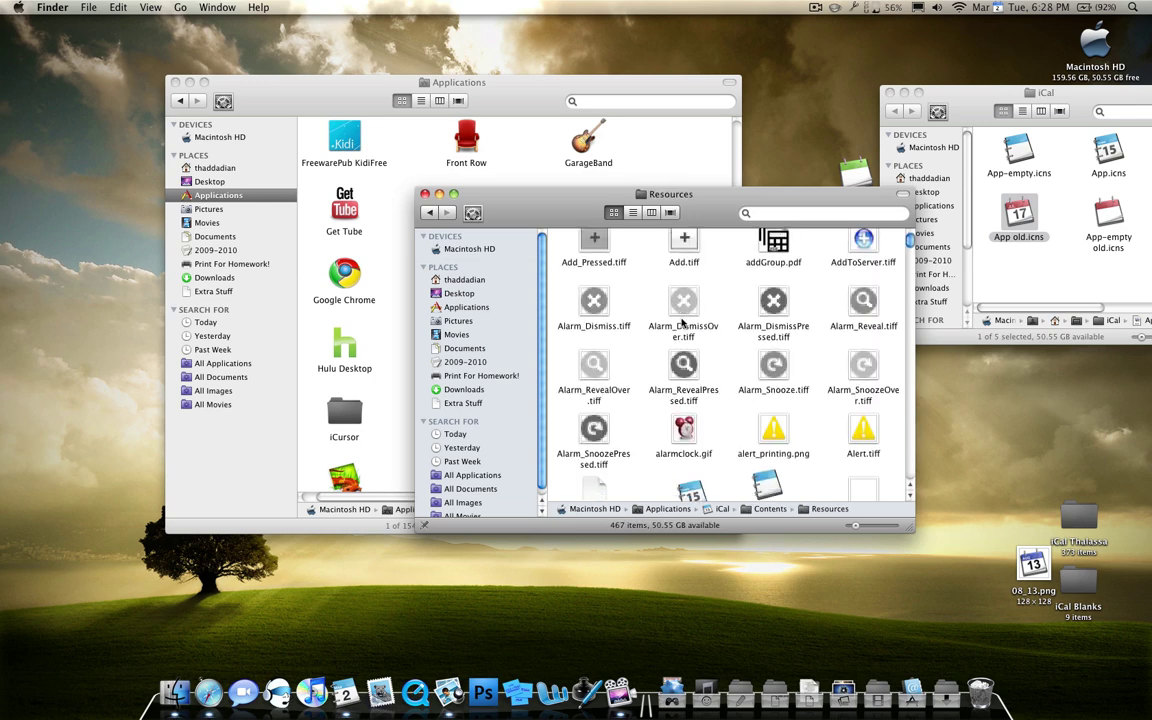
{"action": "left_click", "coordinate": [760, 394]}
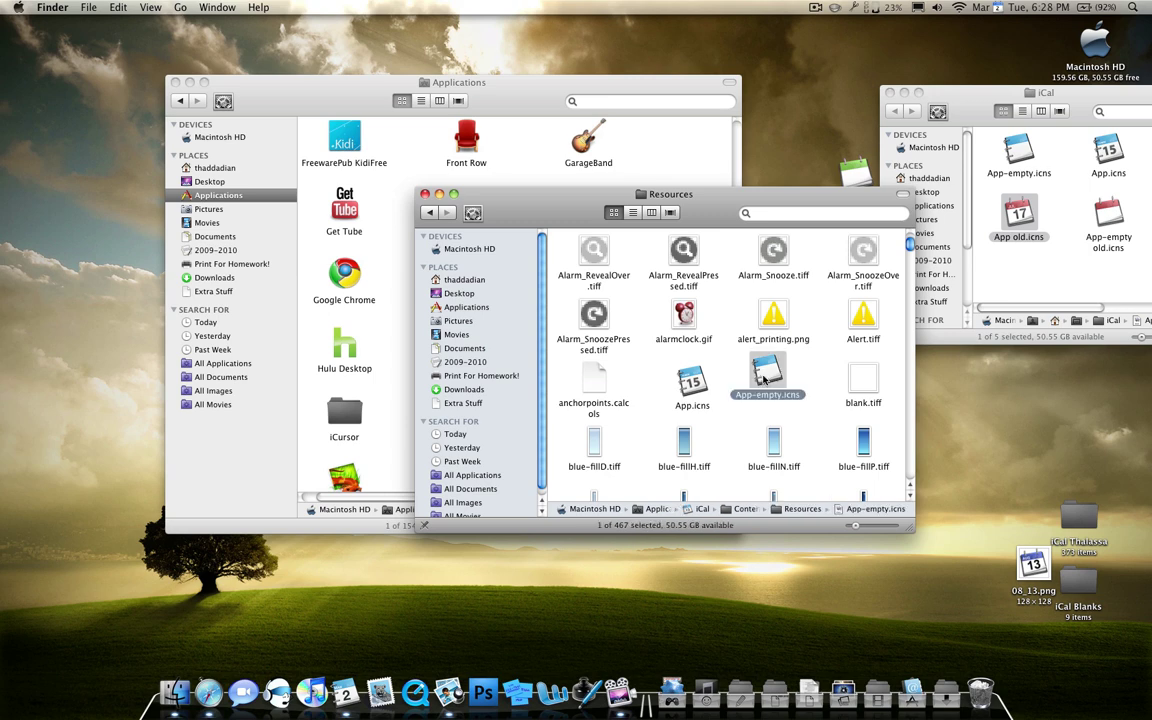
{"action": "left_click", "coordinate": [812, 398]}
{"action": "left_click_drag", "start_coordinate": [812, 398], "coordinate": [692, 383]}
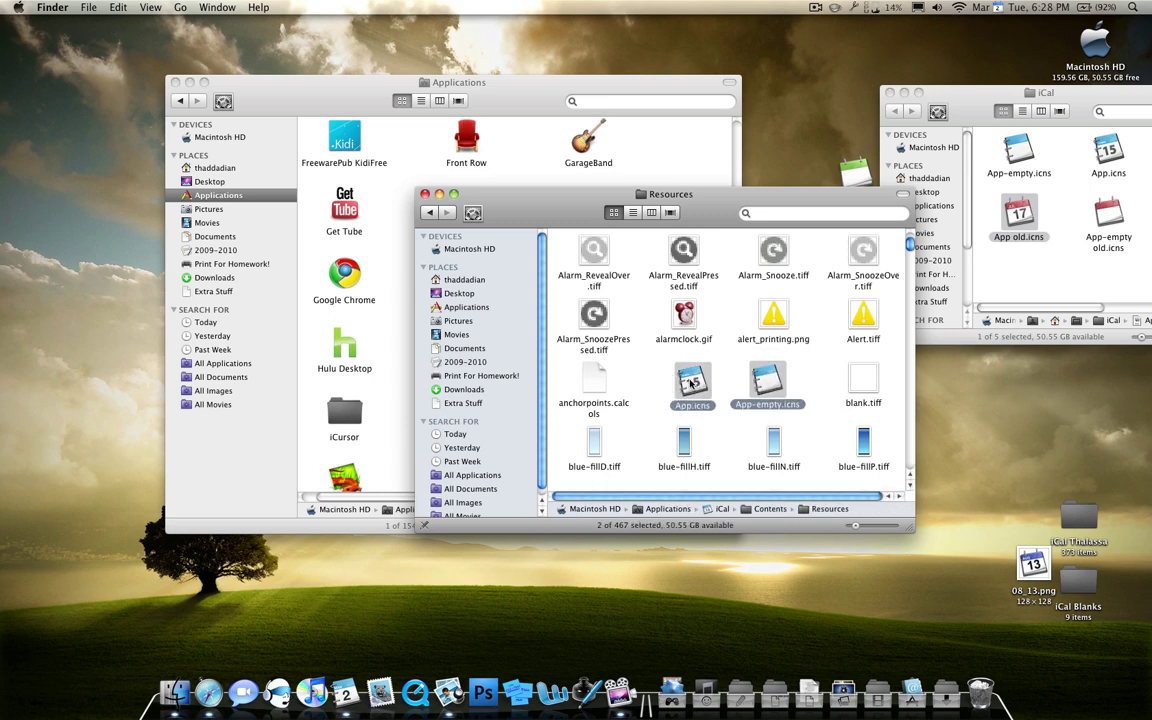
{"action": "left_click", "coordinate": [653, 344]}
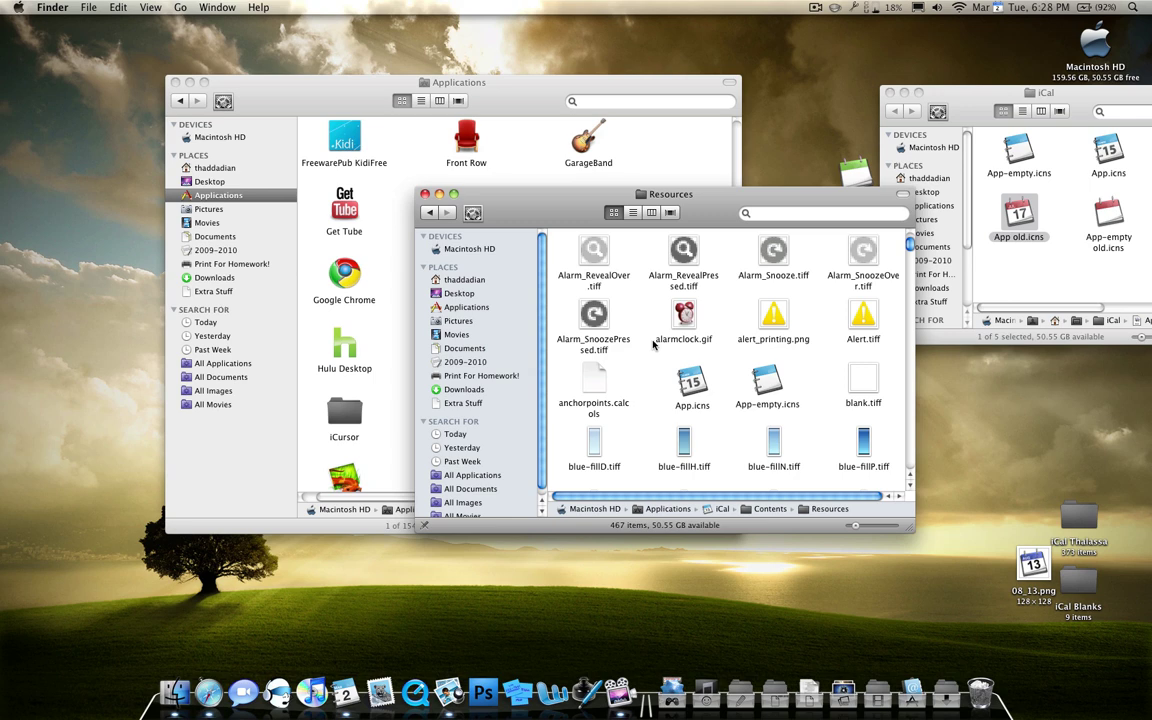
{"action": "left_click_drag", "start_coordinate": [598, 350], "coordinate": [796, 391]}
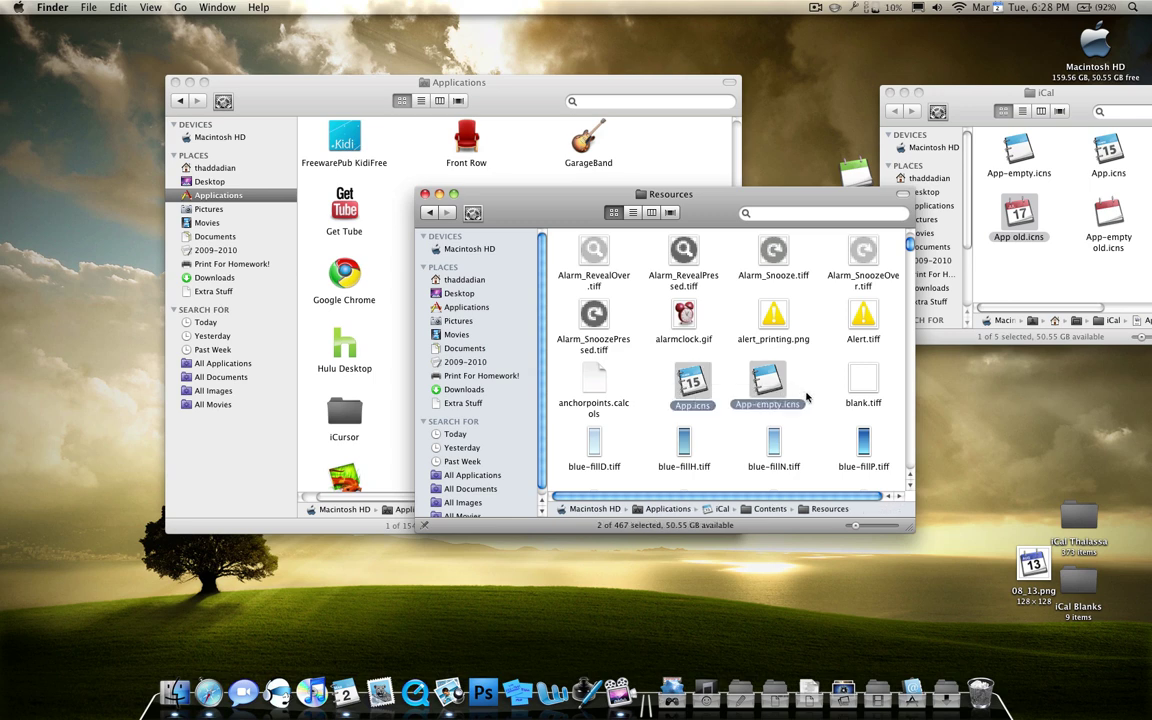
- Move the Resources window aside, line up the green App-empty and App icons next to it on the desktop, and select both
{"action": "left_click", "coordinate": [1074, 414]}
{"action": "left_click_drag", "start_coordinate": [882, 201], "coordinate": [724, 211]}
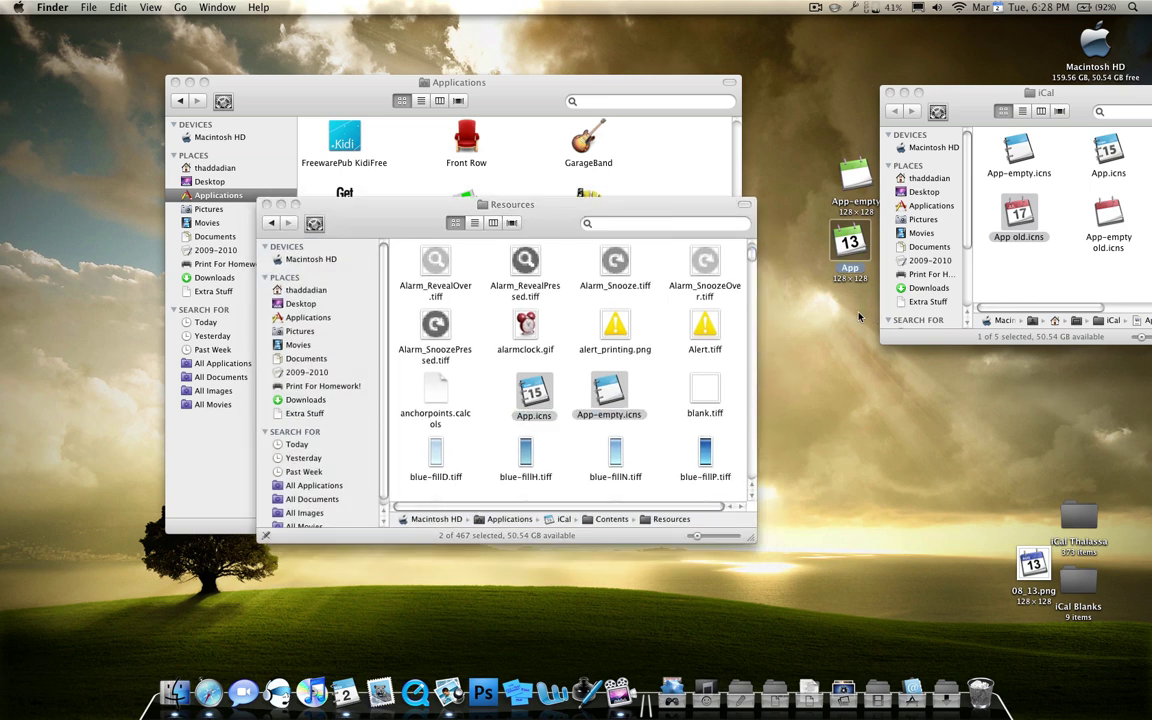
{"action": "left_click_drag", "start_coordinate": [855, 180], "coordinate": [859, 378]}
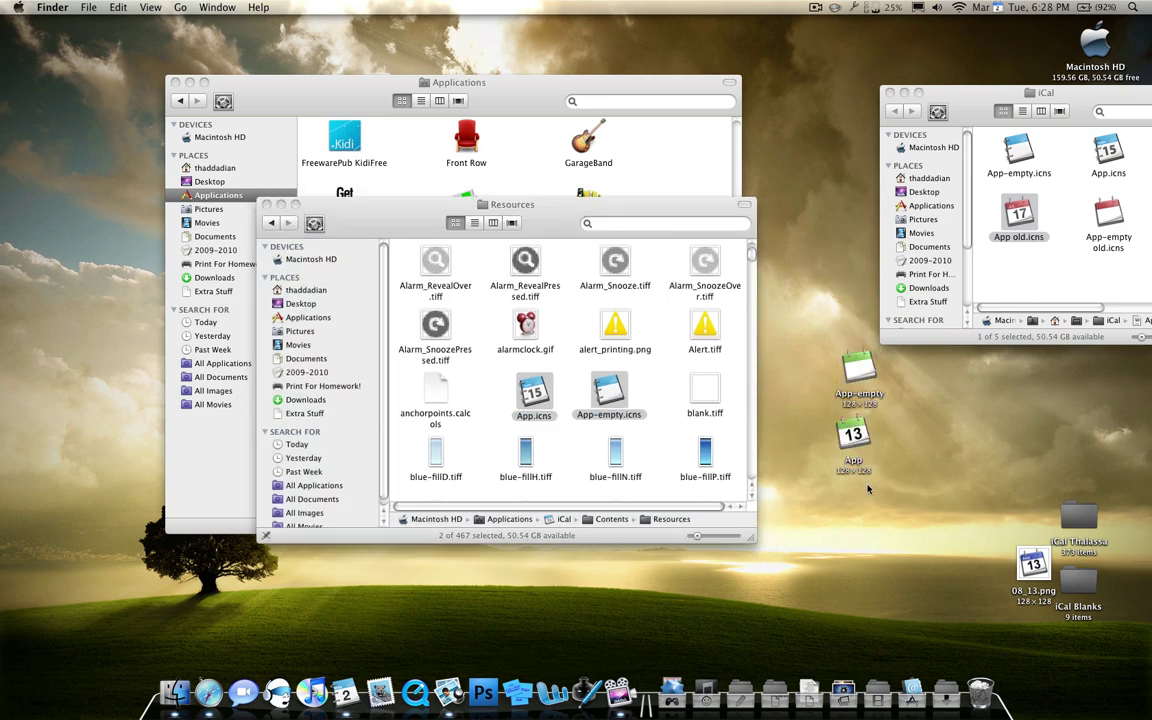
{"action": "left_click_drag", "start_coordinate": [855, 447], "coordinate": [863, 455]}
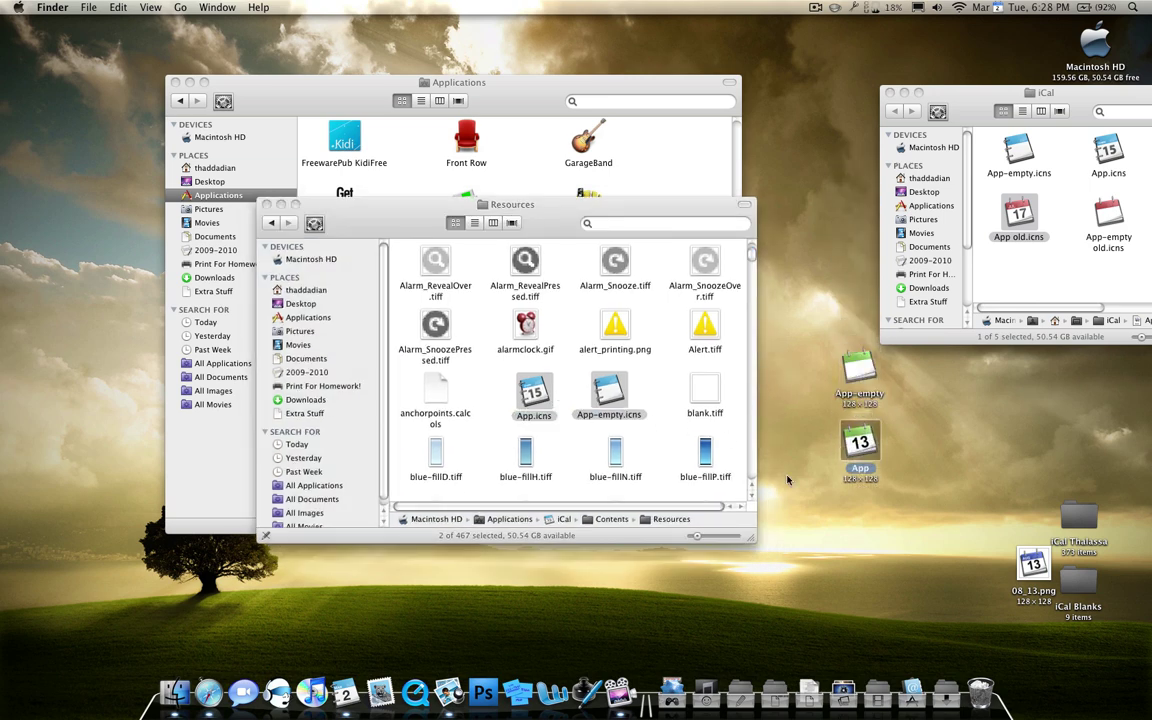
{"action": "left_click_drag", "start_coordinate": [740, 444], "coordinate": [864, 368]}
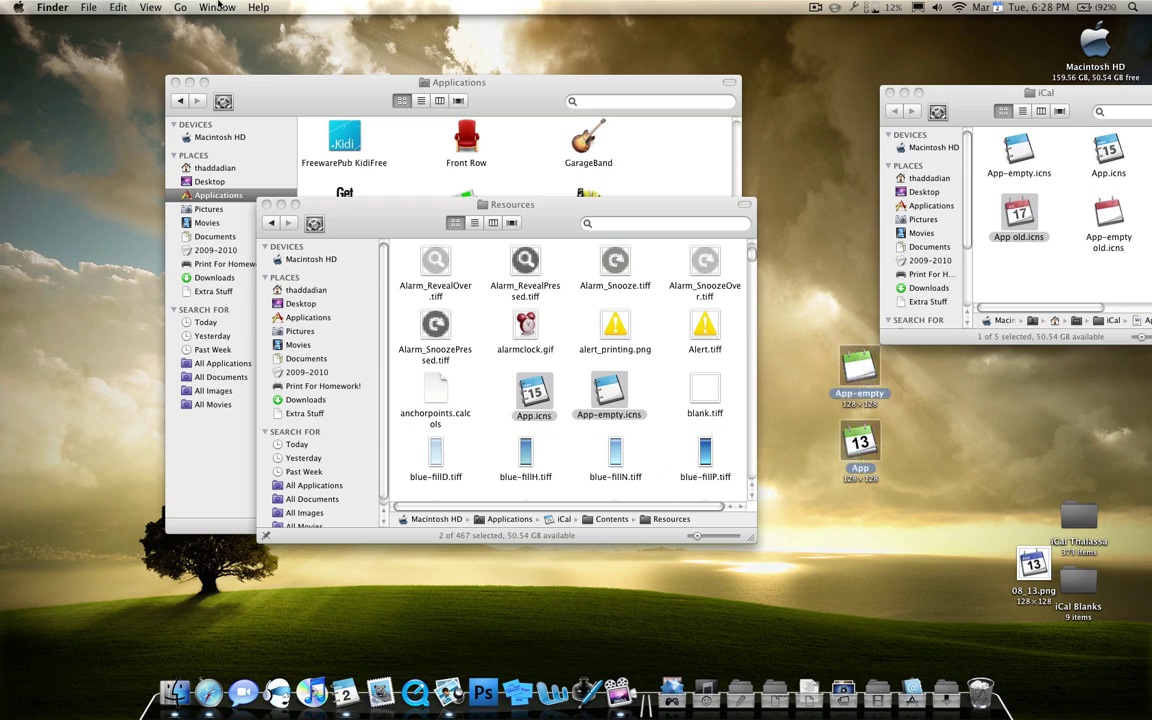
- Compare the original App.icns and App-empty.icns in Resources with the backup App old.icns and App-empty old.icns in the iCal folder
{"action": "left_click", "coordinate": [575, 447]}
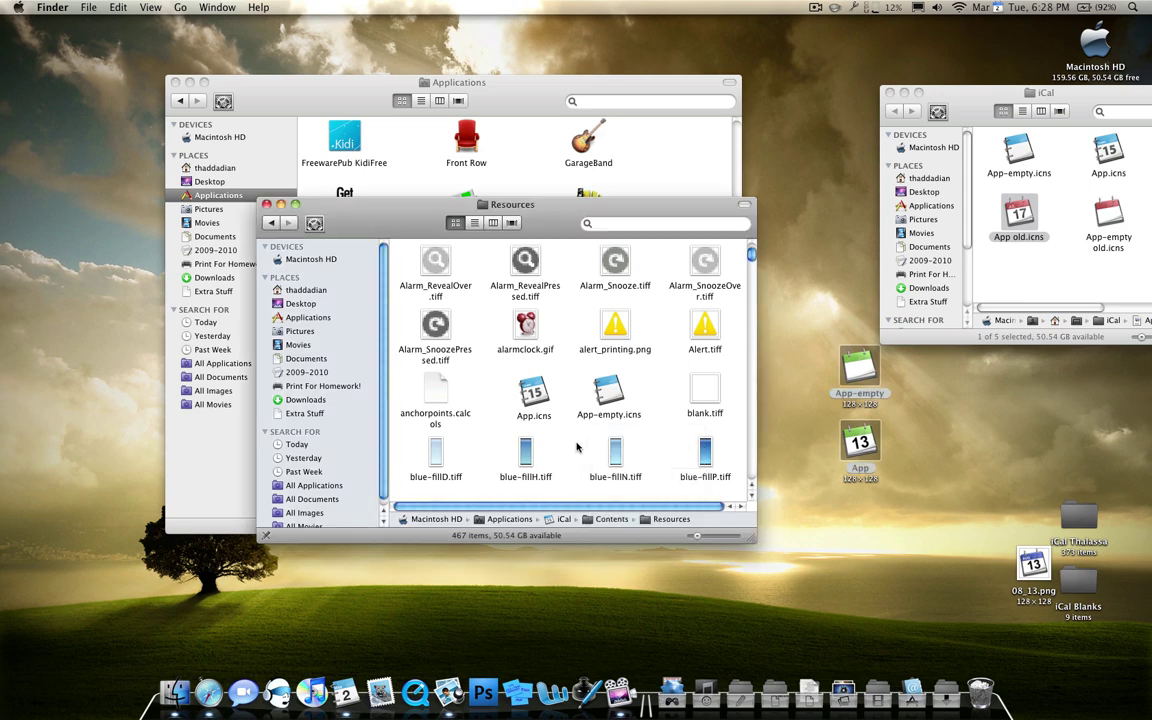
{"action": "left_click_drag", "start_coordinate": [594, 376], "coordinate": [531, 398]}
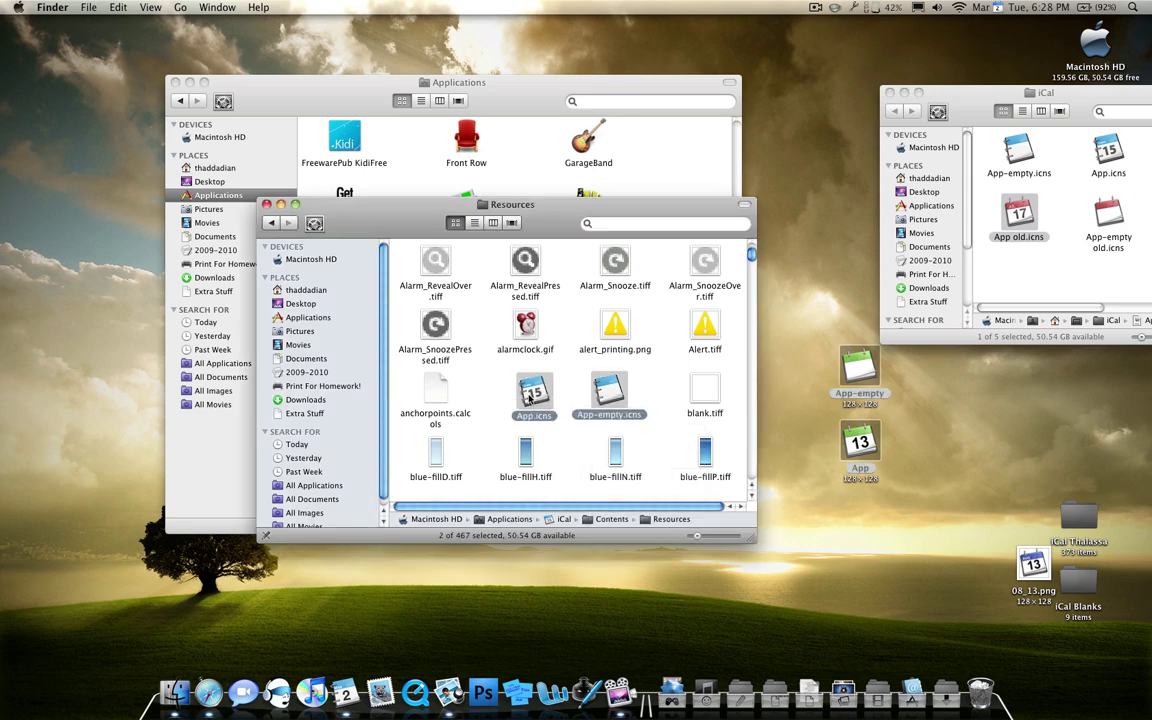
{"action": "left_click", "coordinate": [590, 400]}
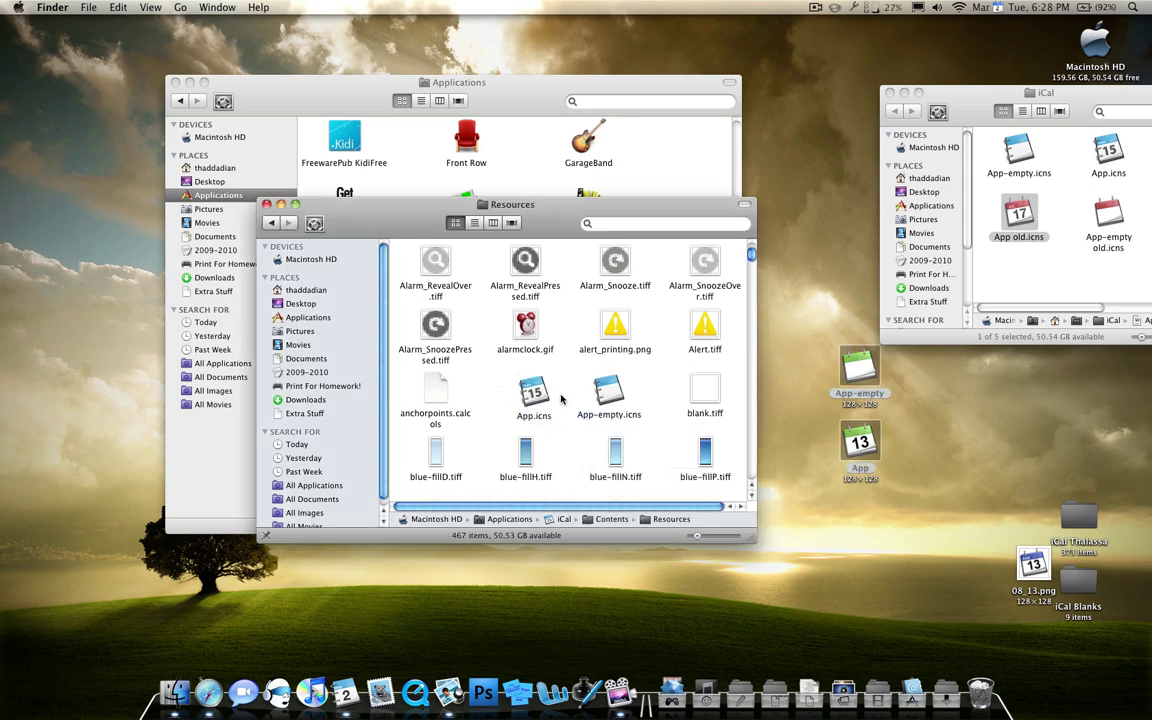
{"action": "left_click_drag", "start_coordinate": [508, 398], "coordinate": [1148, 222]}
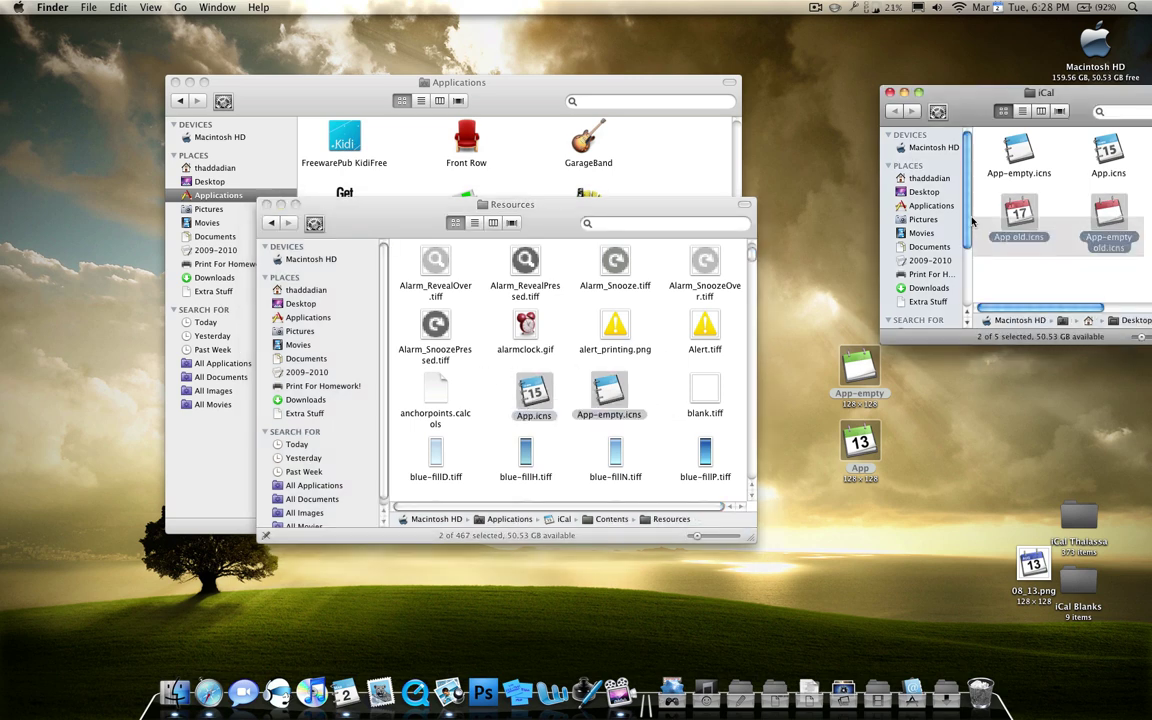
{"action": "left_click", "coordinate": [645, 432]}
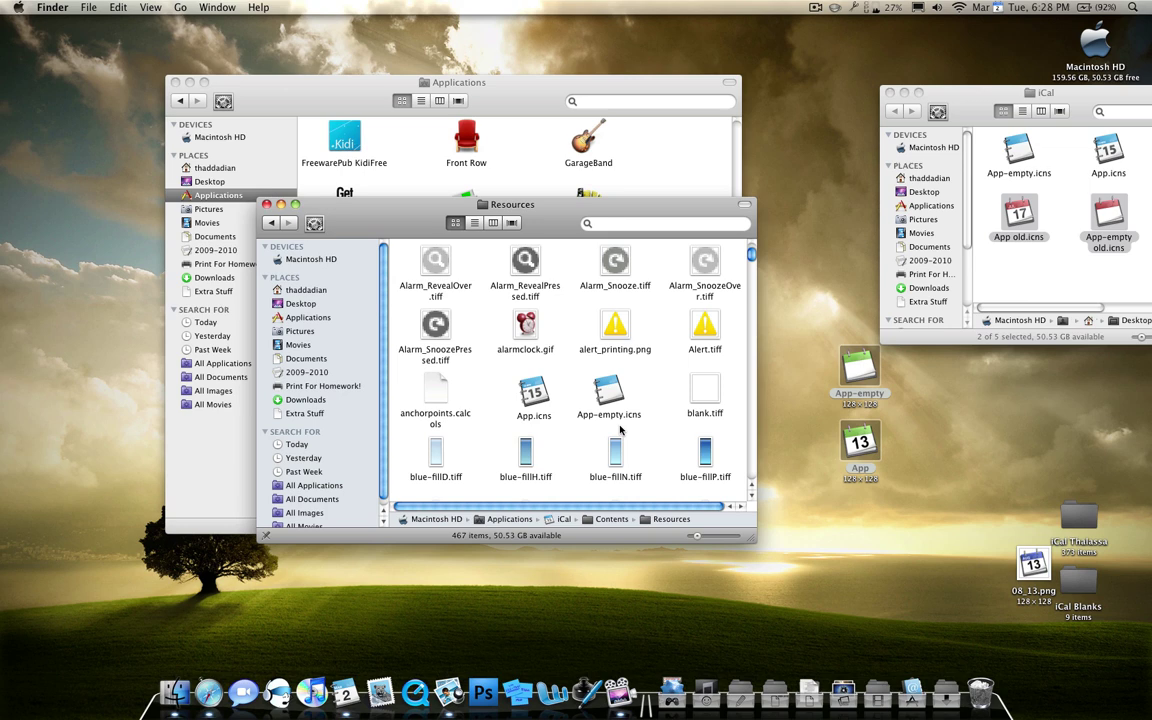
{"action": "left_click", "coordinate": [1043, 246]}
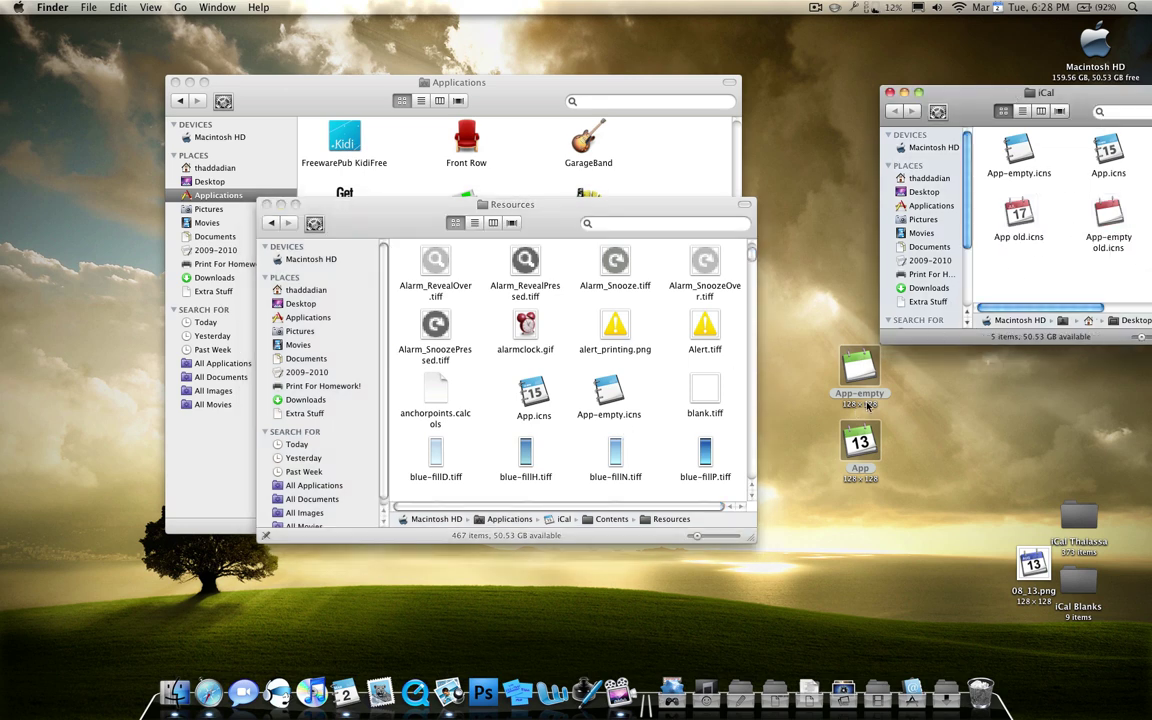
- Copy the green App and App-empty icons into iCal's Resources folder, replacing the existing files and authorizing with the account password
{"action": "left_click", "coordinate": [641, 411]}
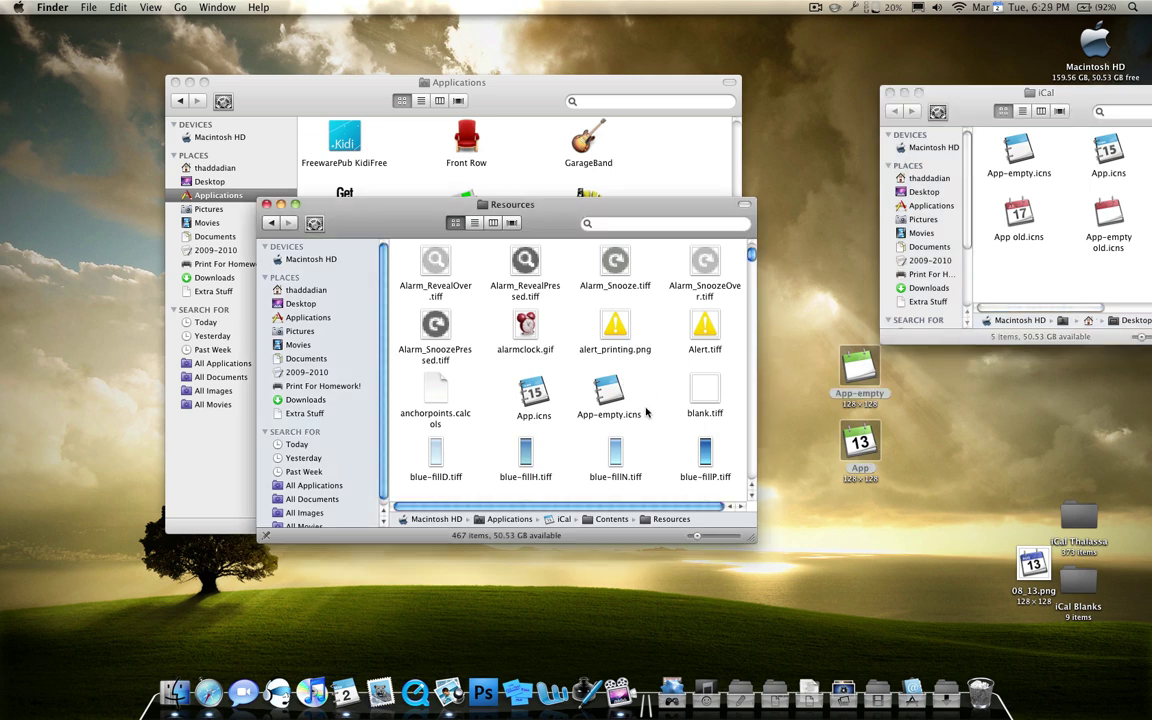
{"action": "left_click_drag", "start_coordinate": [658, 411], "coordinate": [596, 370]}
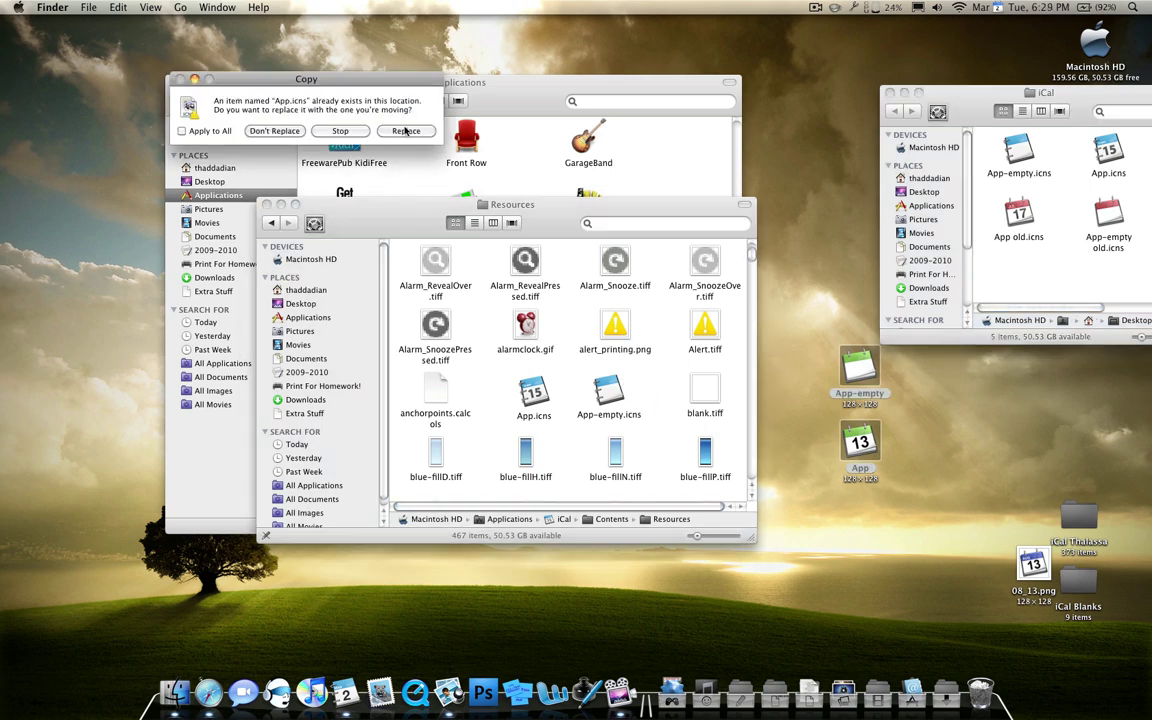
{"action": "left_click", "coordinate": [402, 139]}
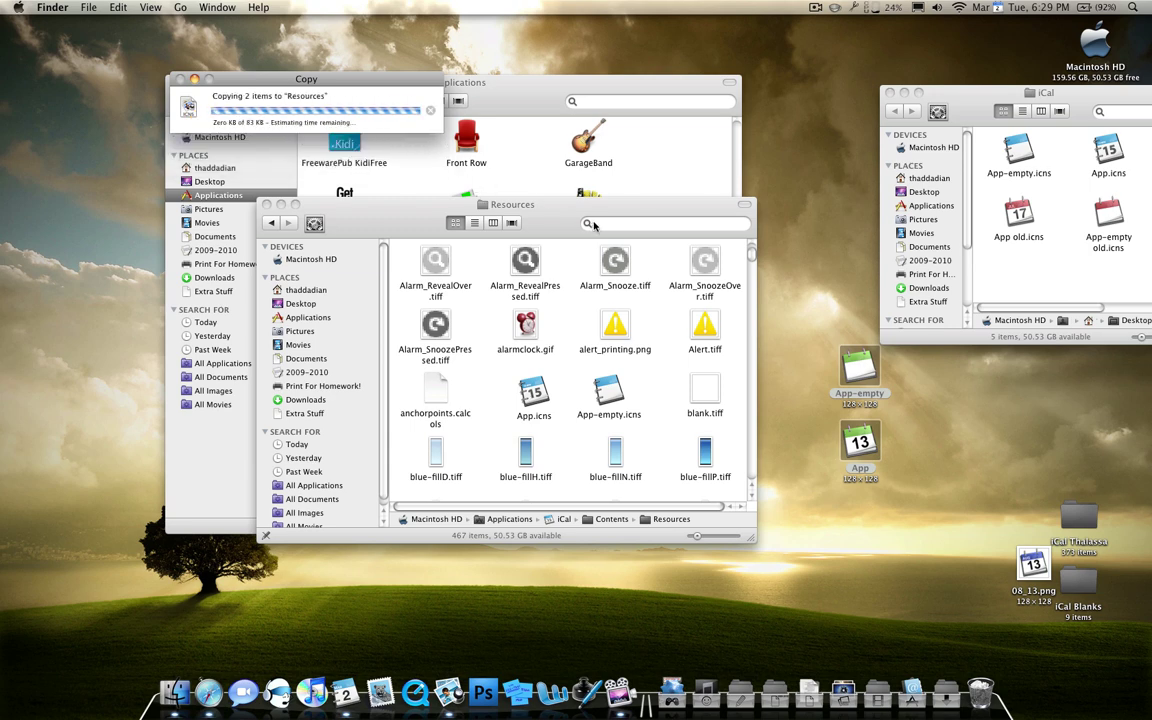
{"action": "type", "text": "*******"}
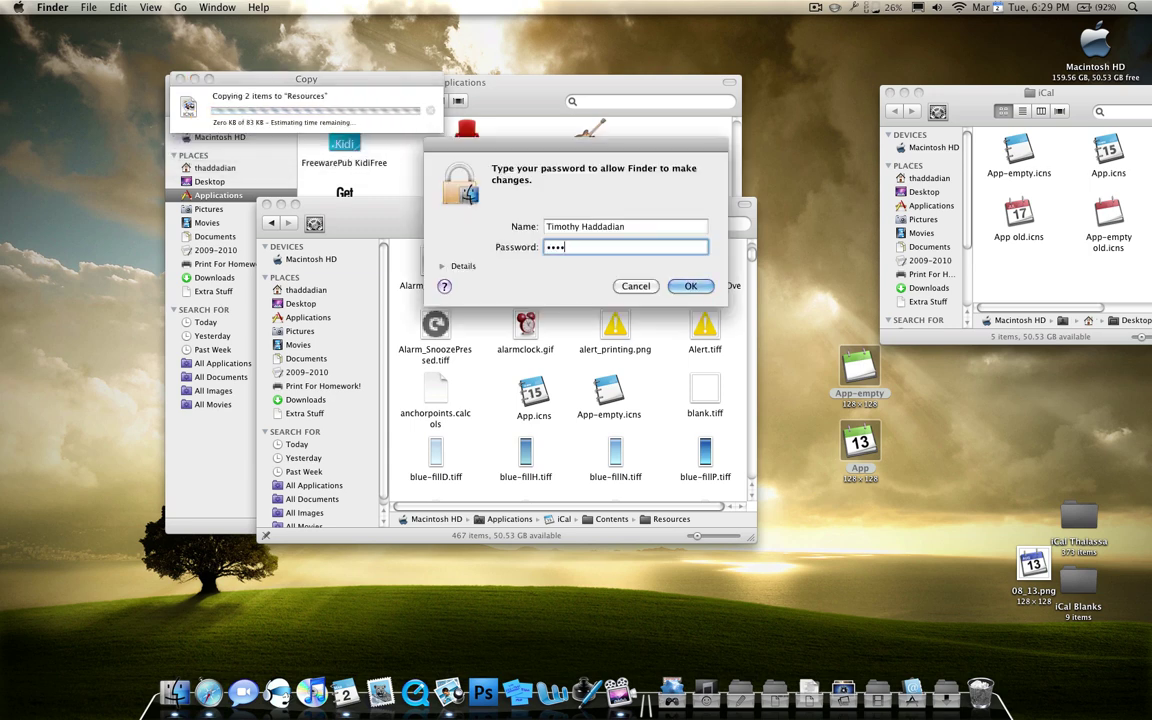
{"action": "key", "text": "Return"}
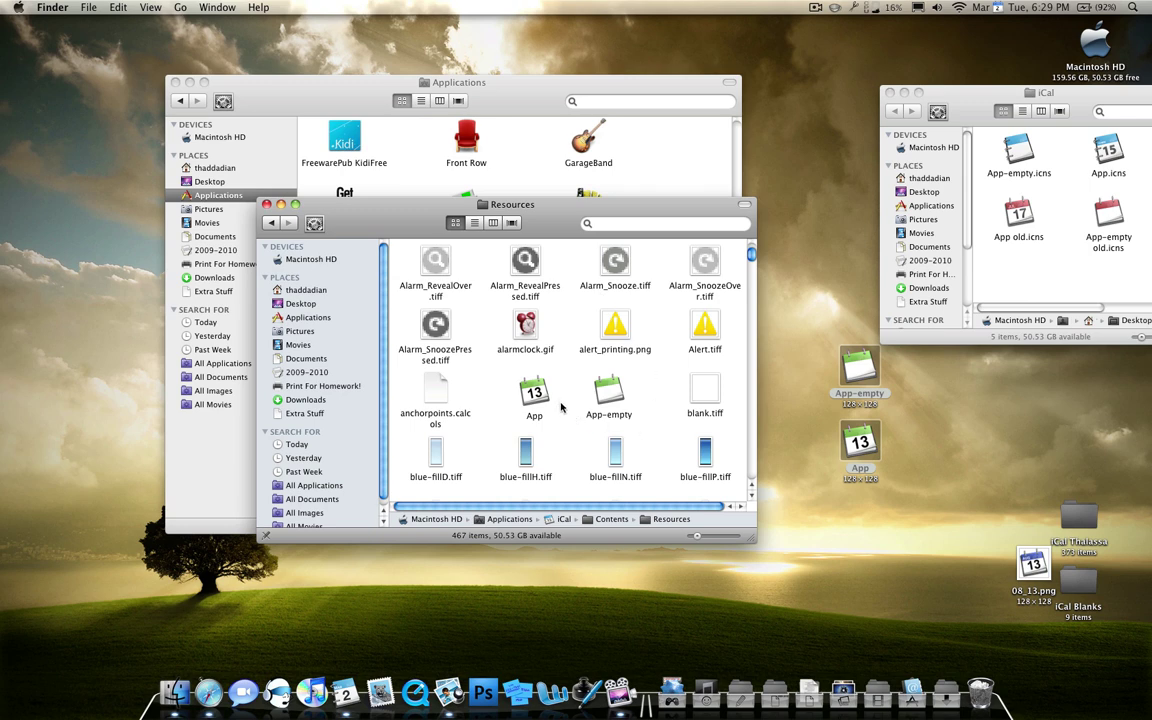
- Show Resources as a list and open the Resources folder inside the Contents of iCalDockTilePlugIn.docktileplugin
{"action": "scroll", "coordinate": [561, 407], "scroll_direction": "down", "scroll_amount": 15}
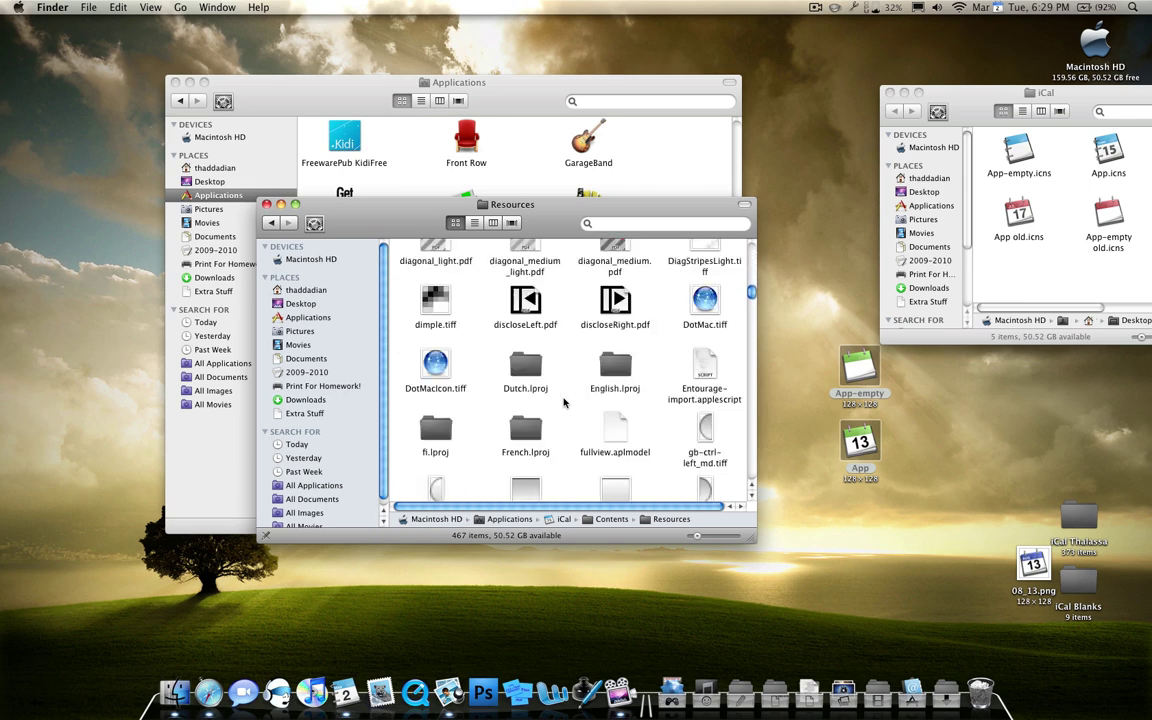
{"action": "scroll", "coordinate": [565, 402], "scroll_direction": "down", "scroll_amount": 10}
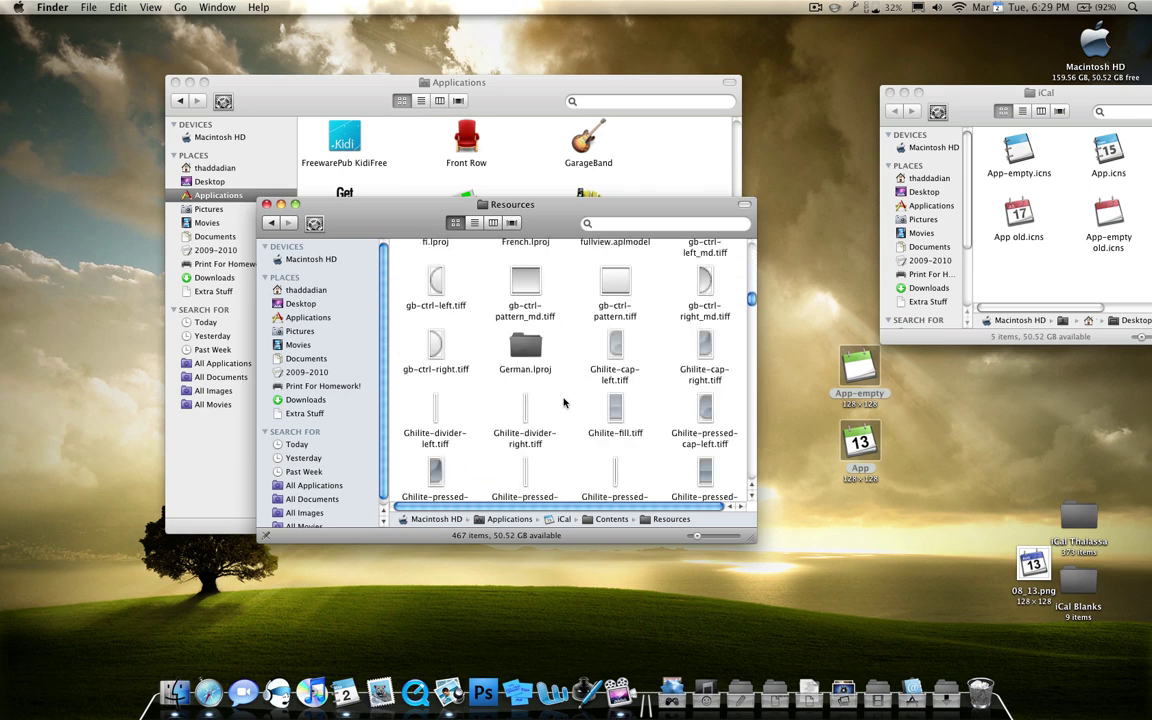
{"action": "left_click", "coordinate": [476, 223]}
{"action": "scroll", "coordinate": [461, 363], "scroll_direction": "down", "scroll_amount": 4}
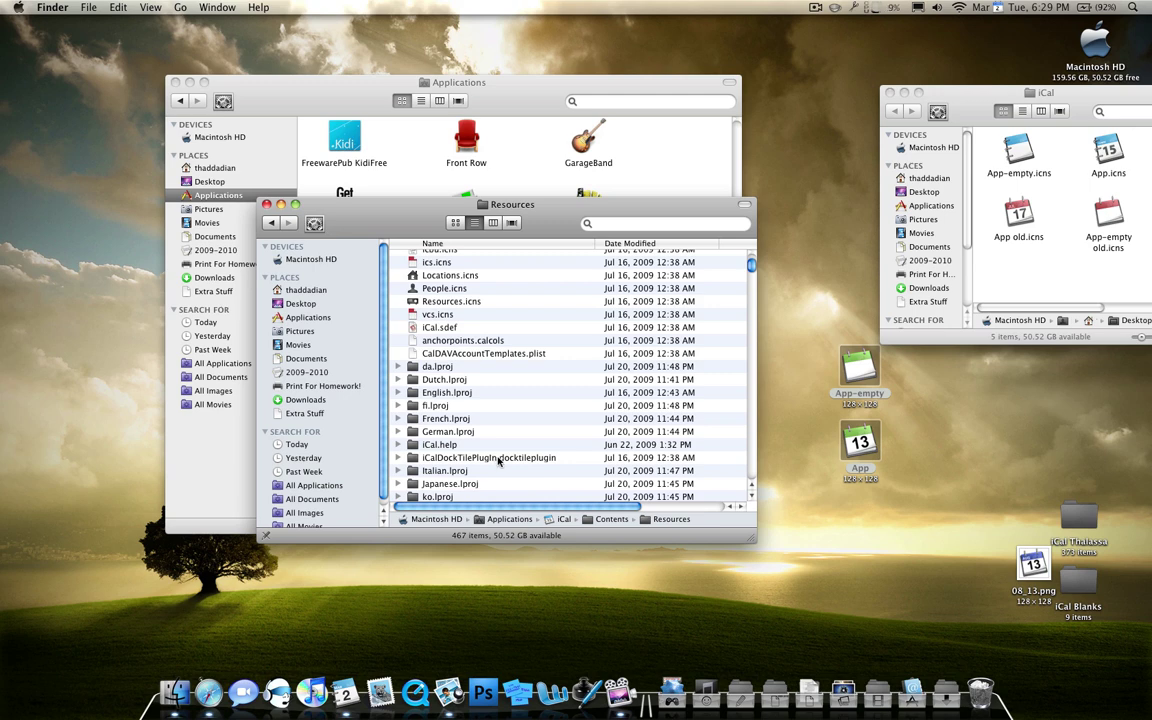
{"action": "double_click", "coordinate": [499, 458]}
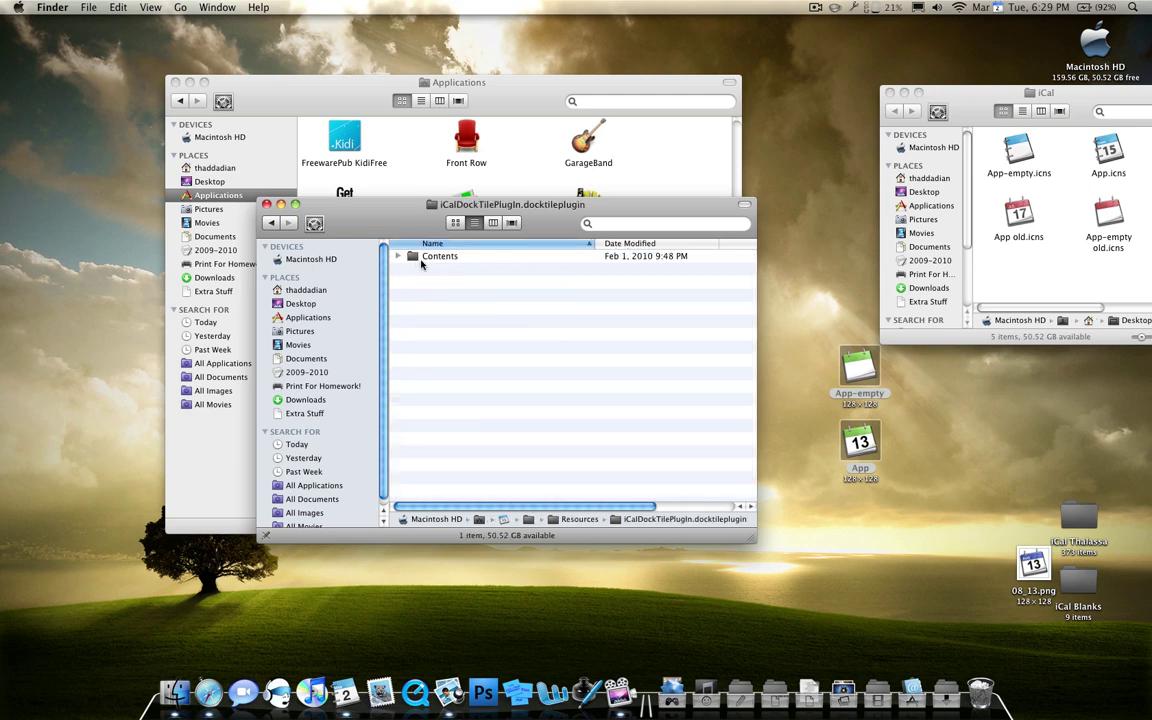
{"action": "double_click", "coordinate": [424, 259]}
{"action": "double_click", "coordinate": [445, 309]}
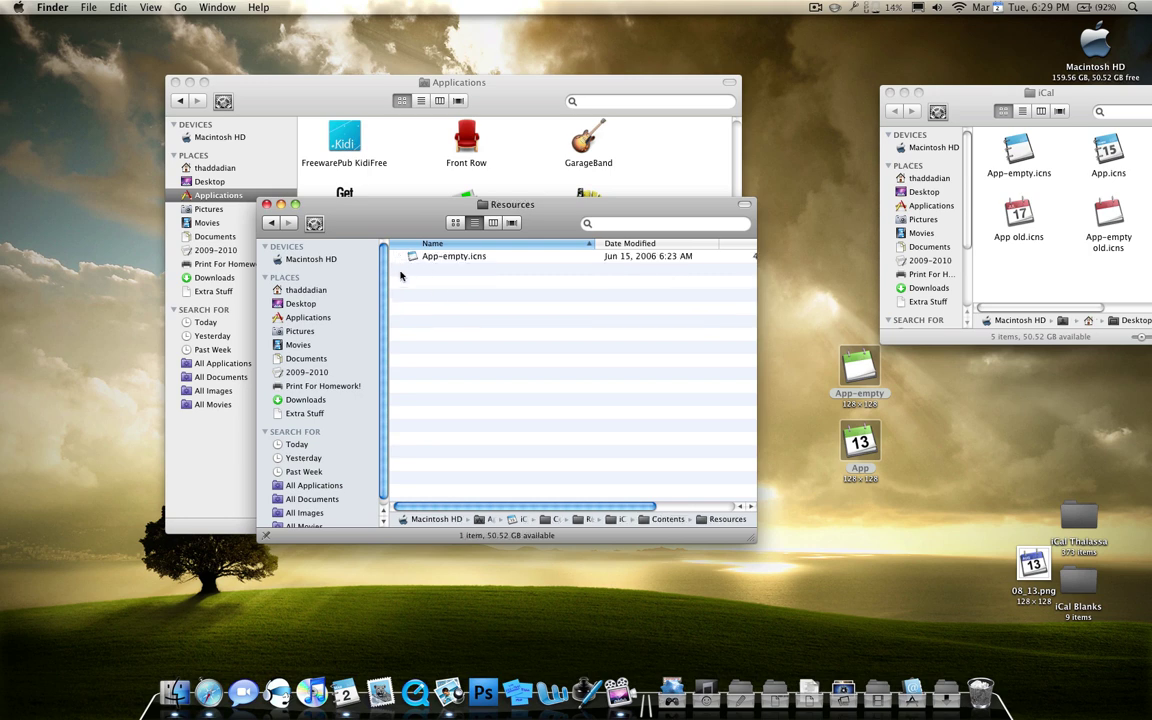
- Copy the desktop's green App-empty icon into the dock tile plugin's Resources folder, replacing App-empty.icns and authorizing with the account password
{"action": "left_click", "coordinate": [860, 400]}
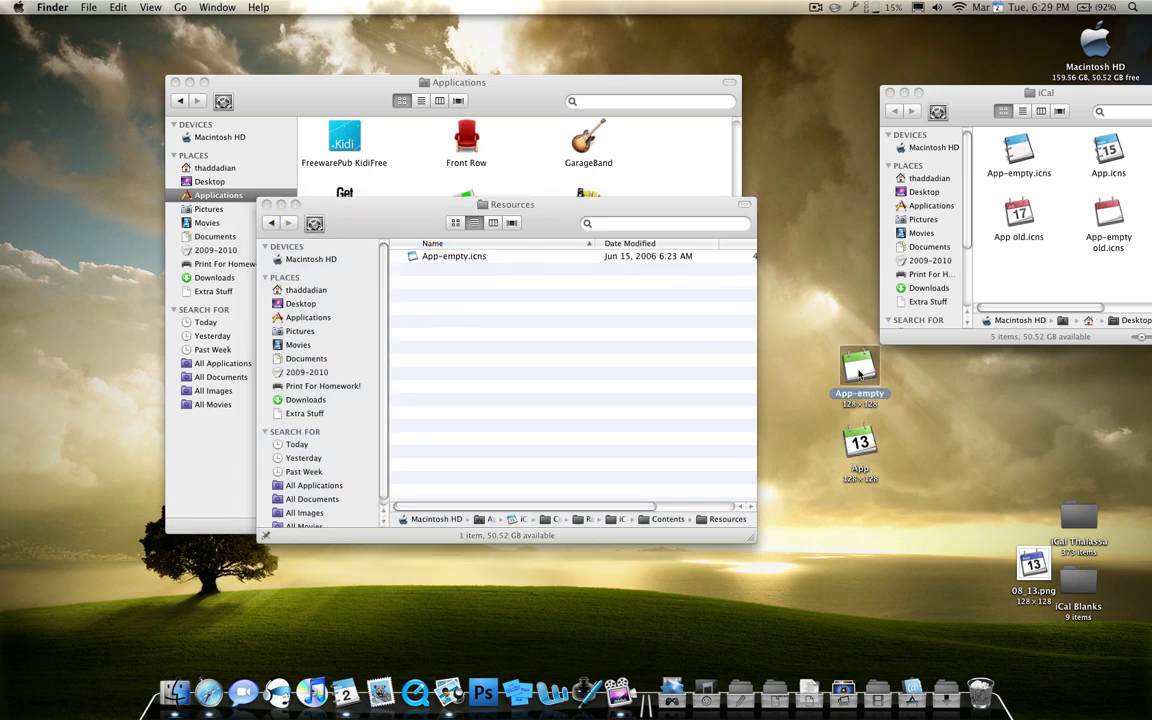
{"action": "left_click", "coordinate": [563, 345]}
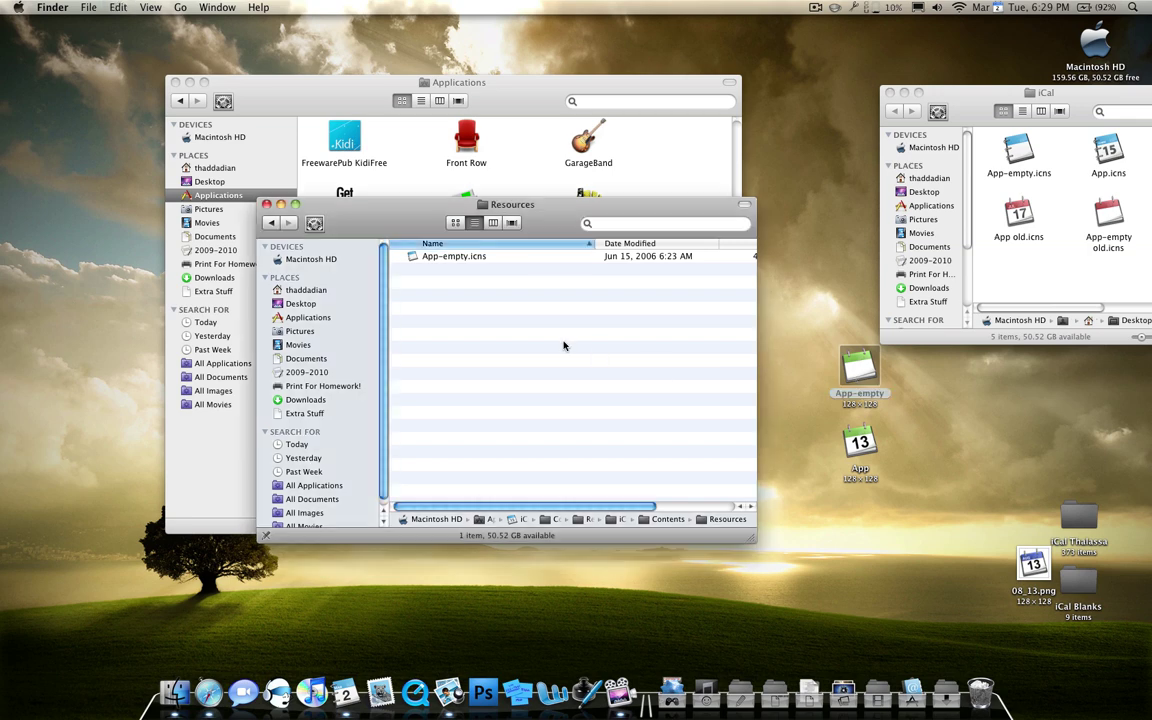
{"action": "key", "text": "super+v"}
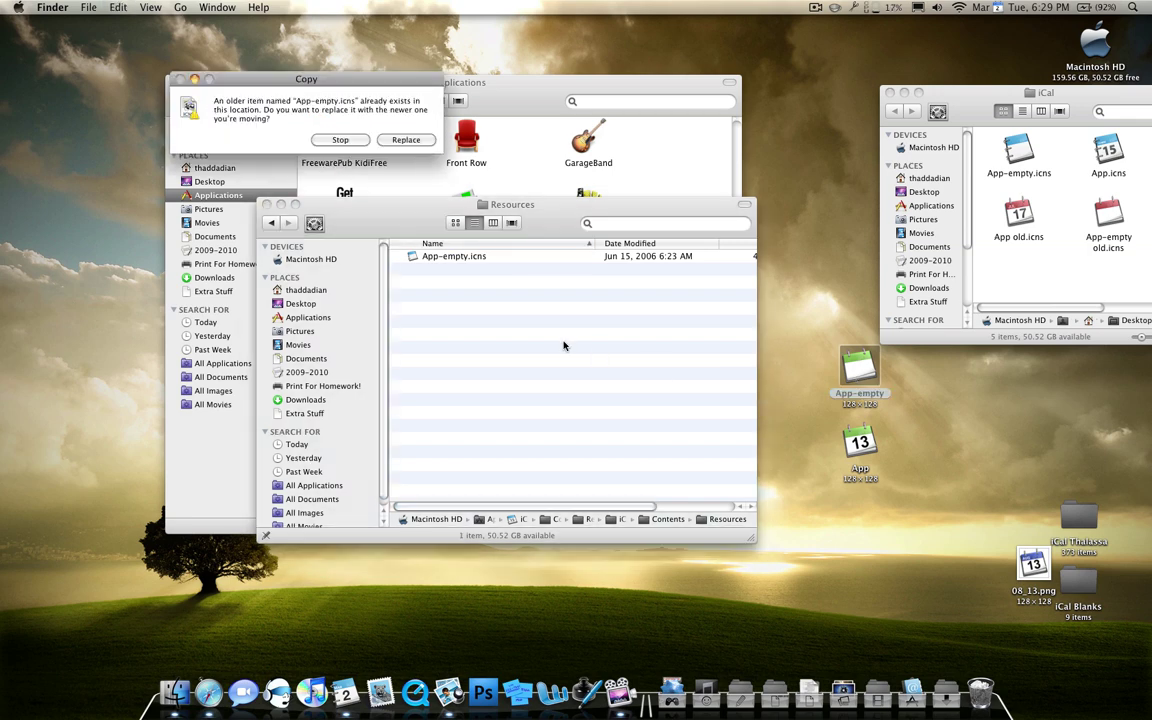
{"action": "left_click", "coordinate": [406, 140]}
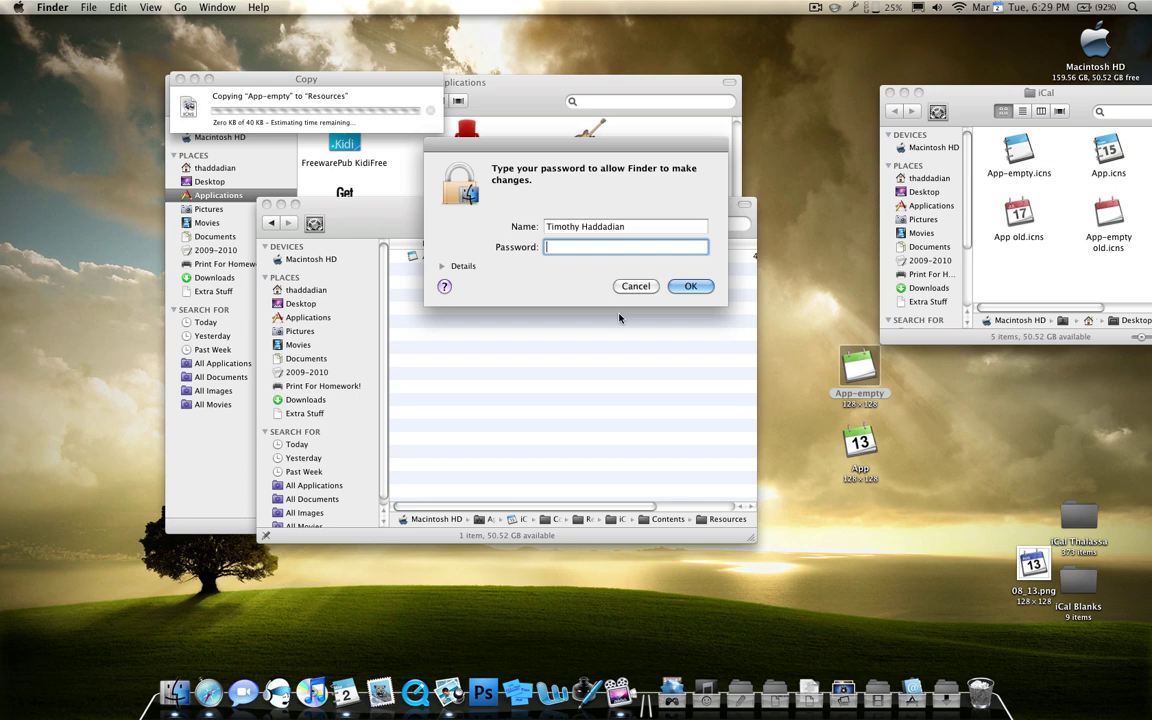
{"action": "type", "text": "••••••"}
{"action": "key", "text": "Return"}
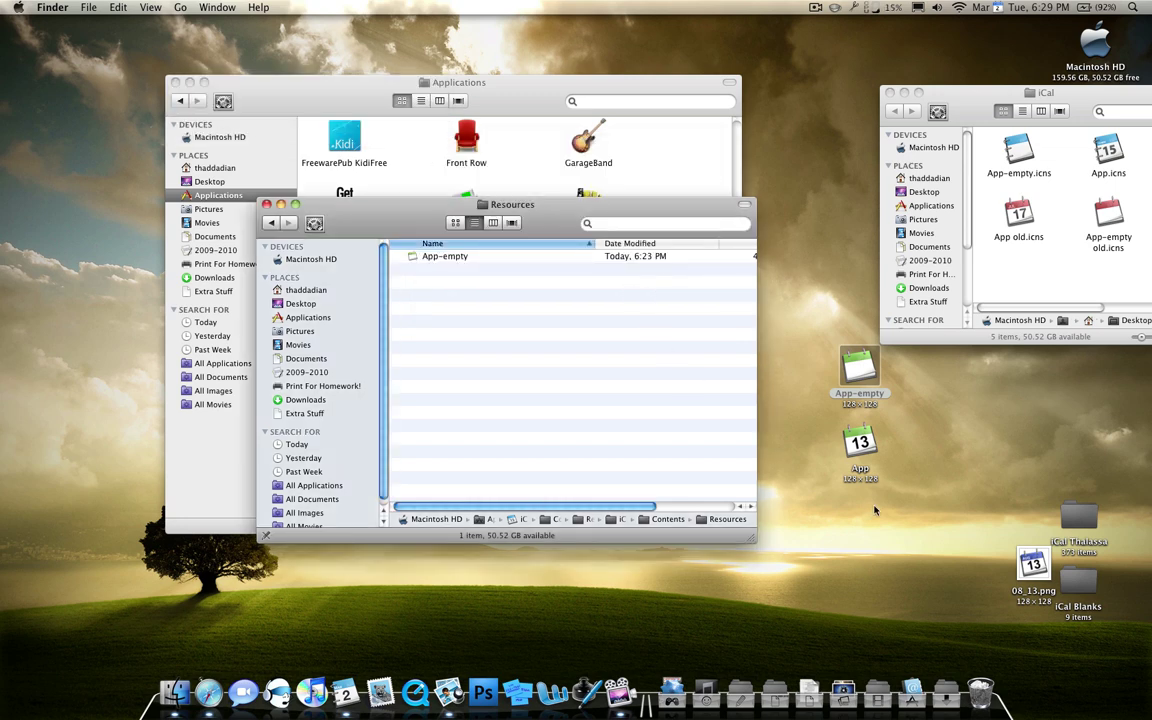
- Open Terminal, restart the Dock with the command killall Dock, and check iCal's icon in the Dock and the Applications folder
{"action": "key", "text": "super+space"}
{"action": "type", "text": "ter"}
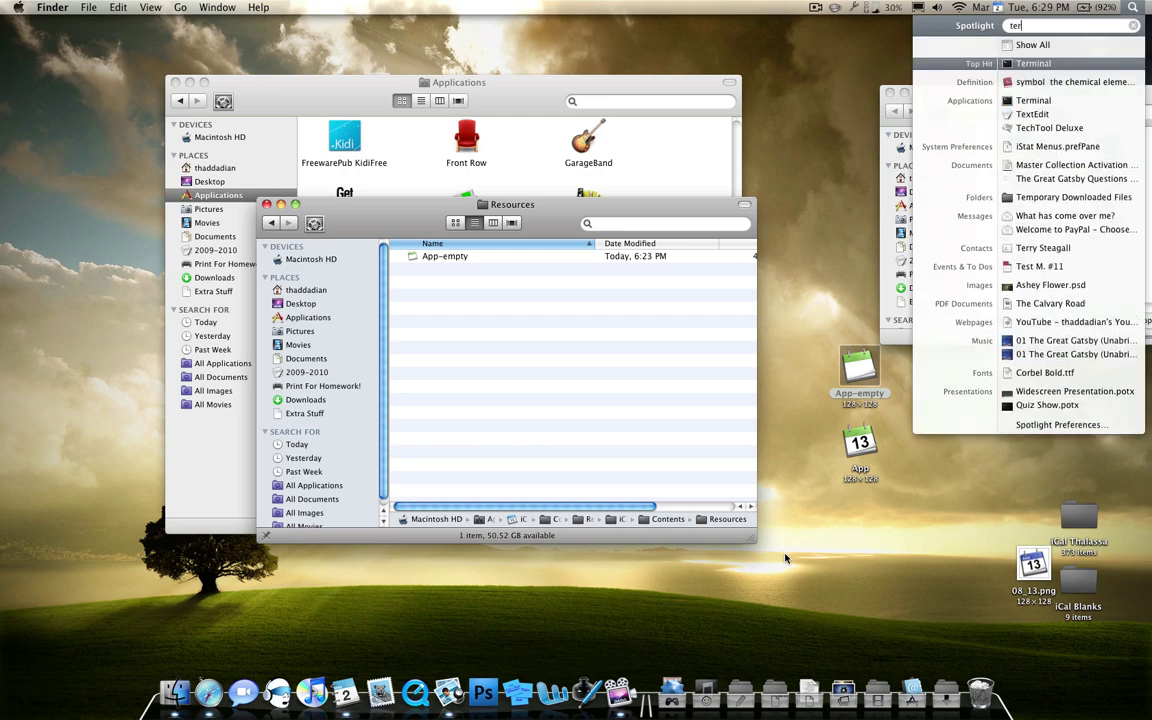
{"action": "key", "text": "Return"}
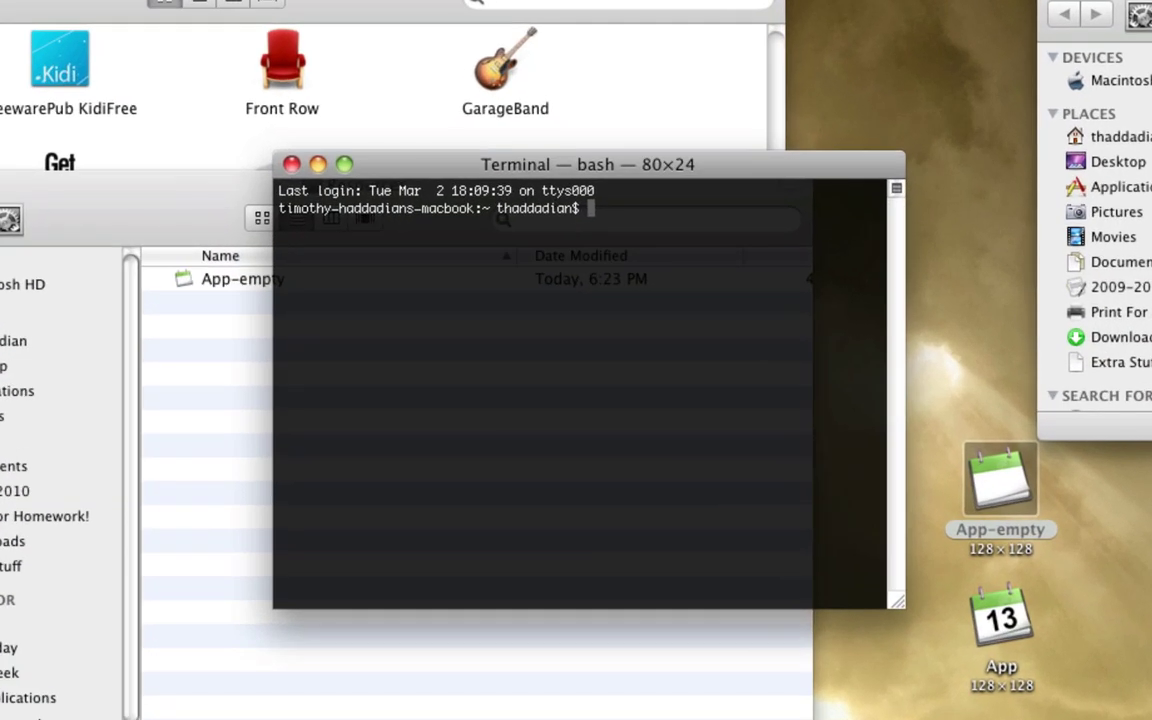
{"action": "type", "text": "killall "}
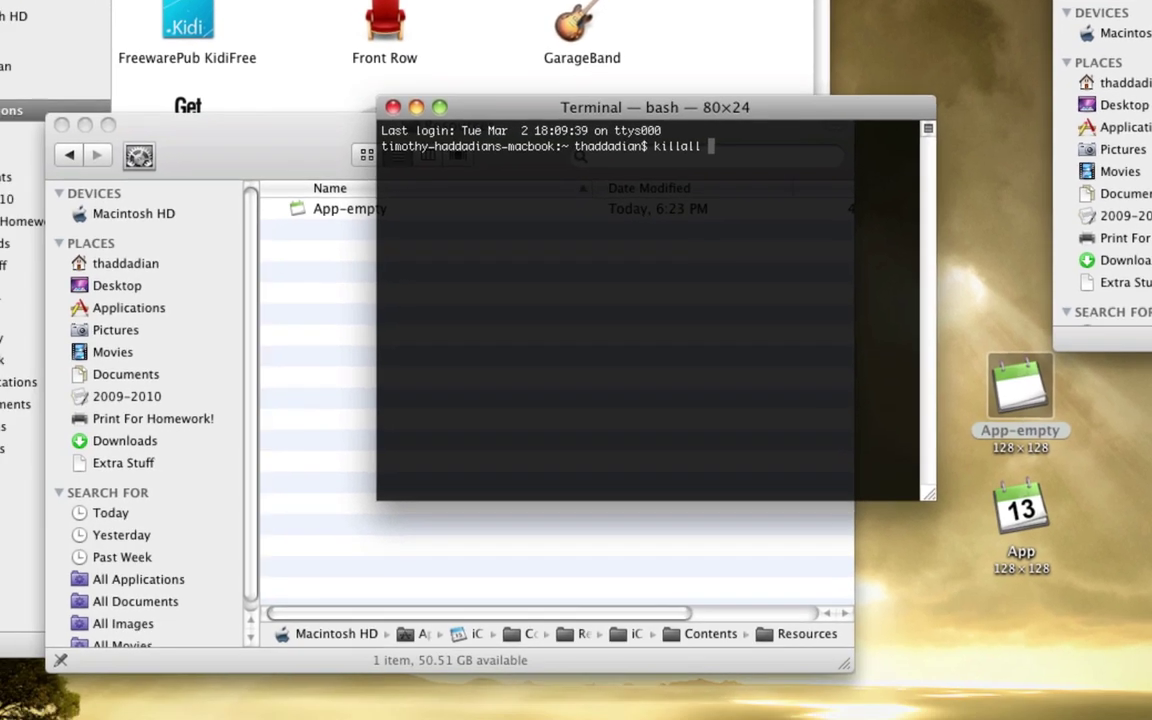
{"action": "type", "text": "Dock"}
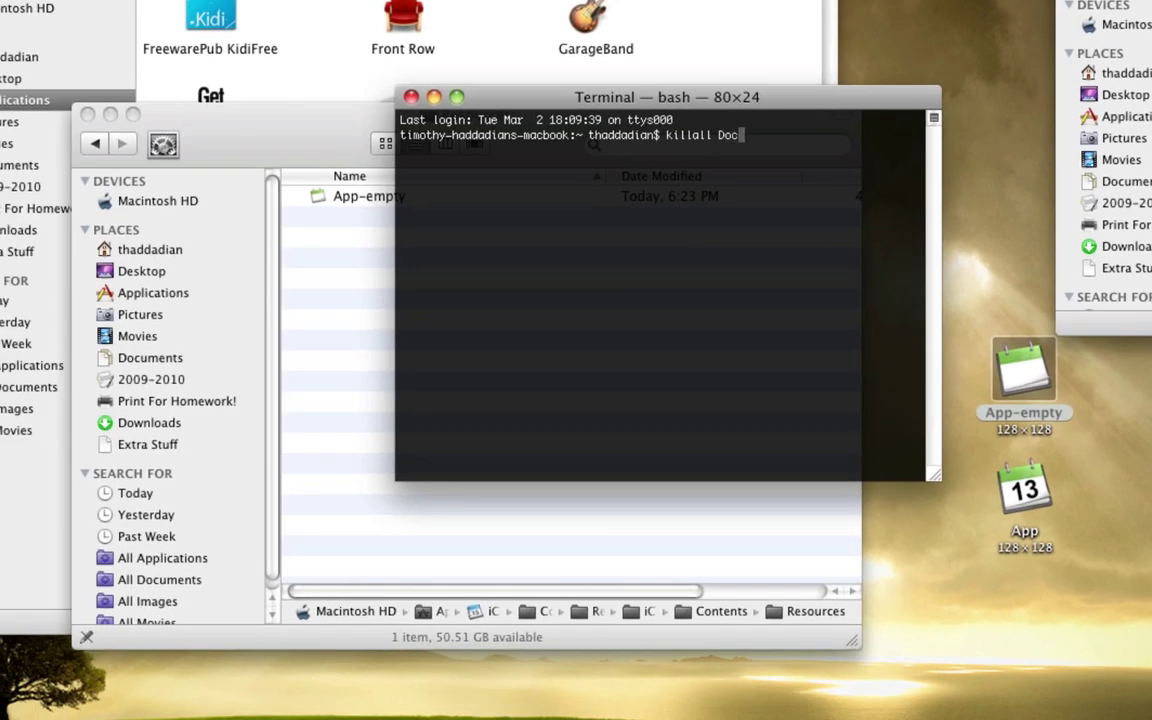
{"action": "key", "text": "Return"}
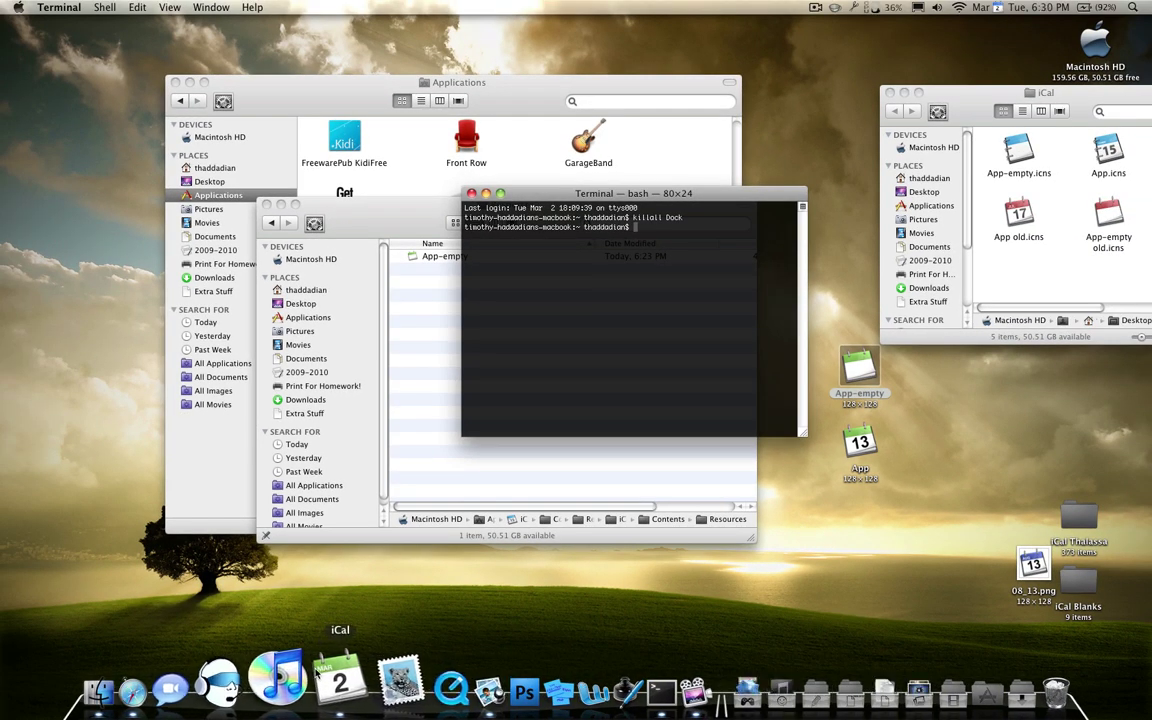
{"action": "left_click", "coordinate": [330, 695]}
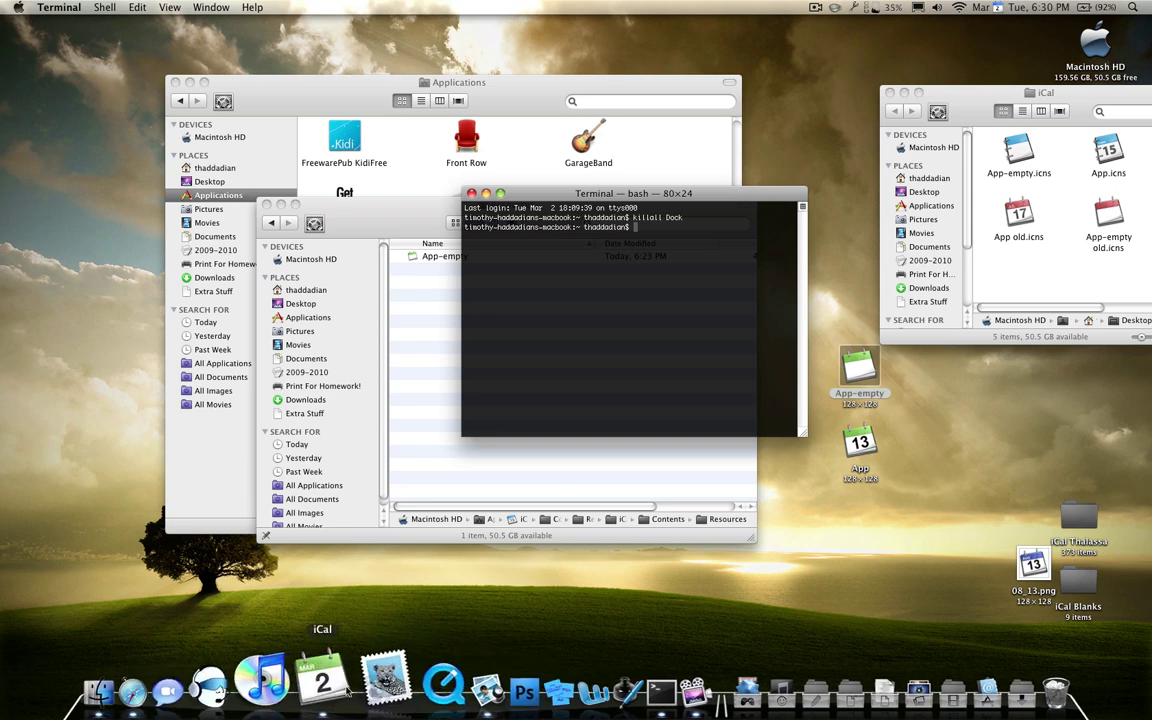
{"action": "left_click", "coordinate": [367, 142]}
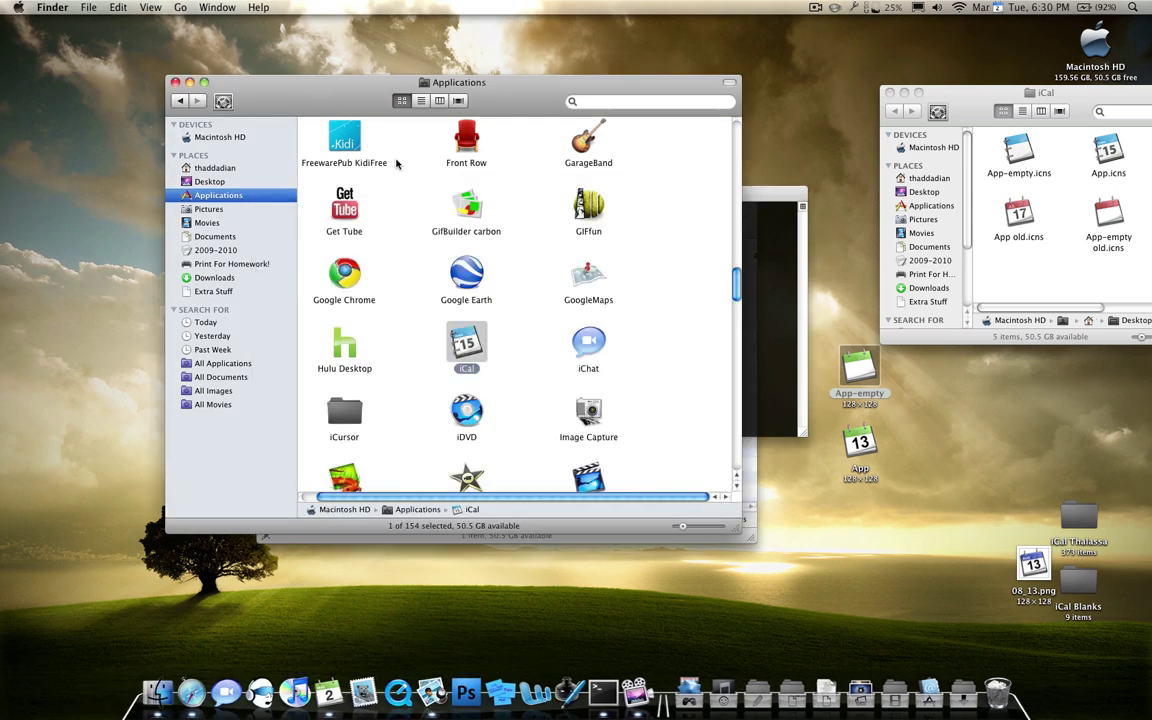
- Return to Terminal and restart Finder with the command killall Finder
{"action": "left_click", "coordinate": [755, 343]}
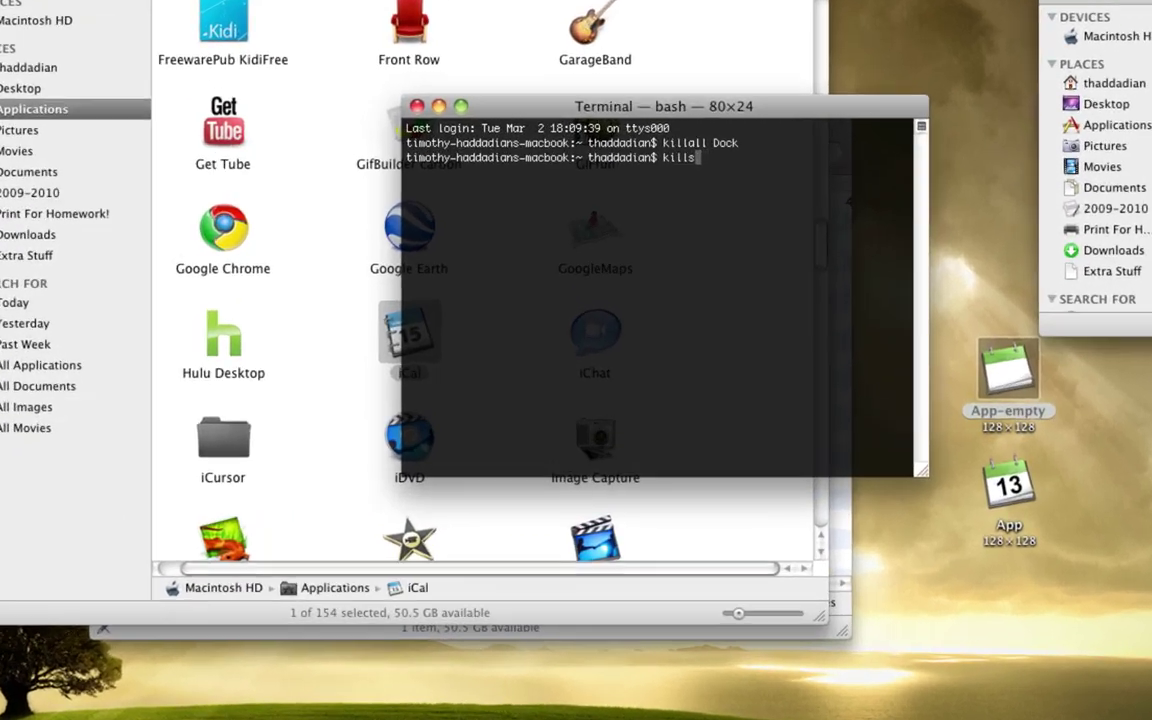
{"action": "type", "text": "FInd"}
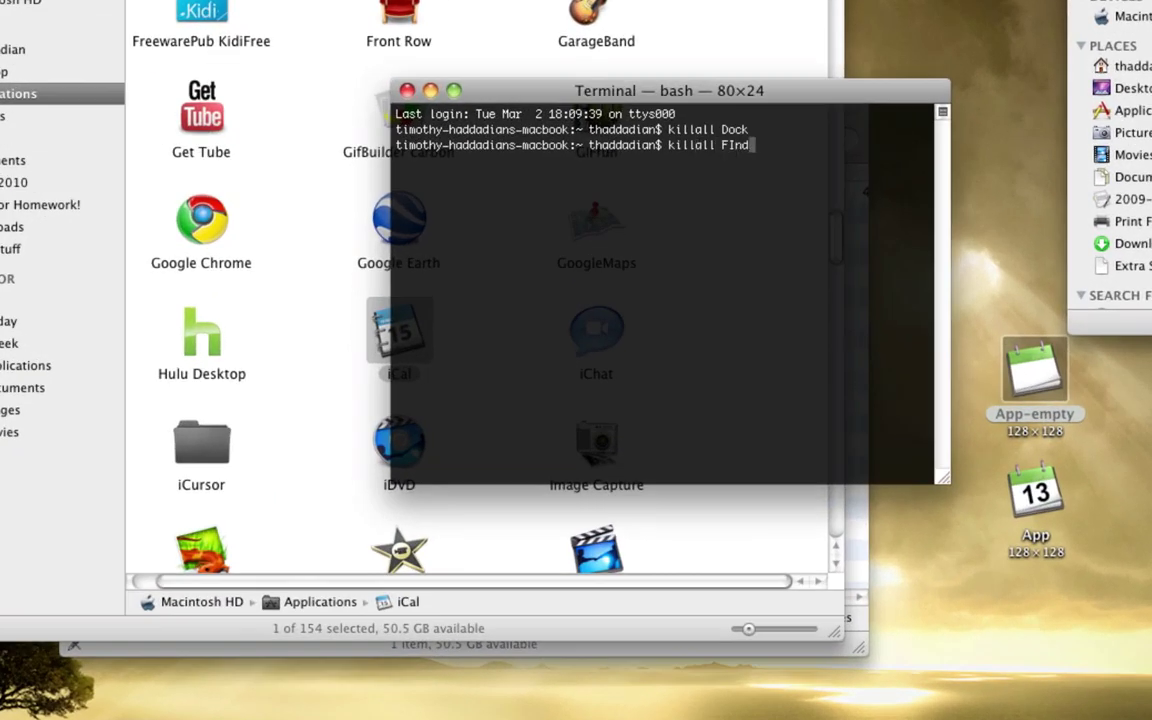
{"action": "type", "text": "er"}
{"action": "key", "text": "Return"}
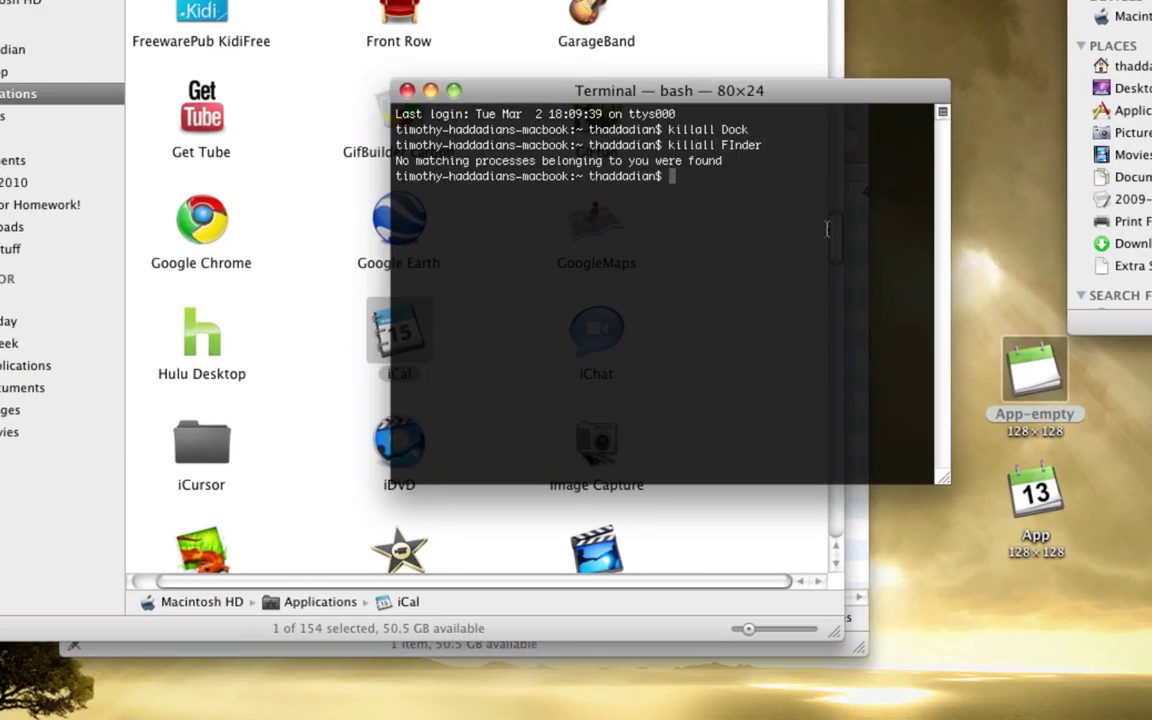
{"action": "type", "text": "killall Finder"}
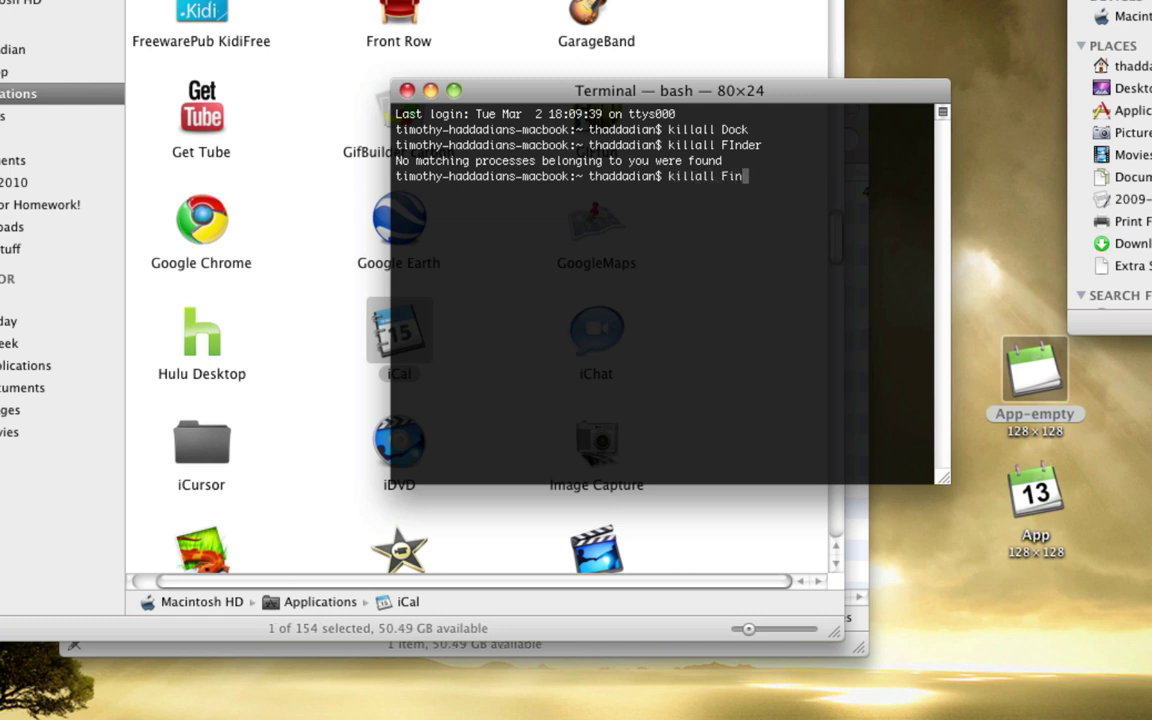
{"action": "key", "text": "Return"}
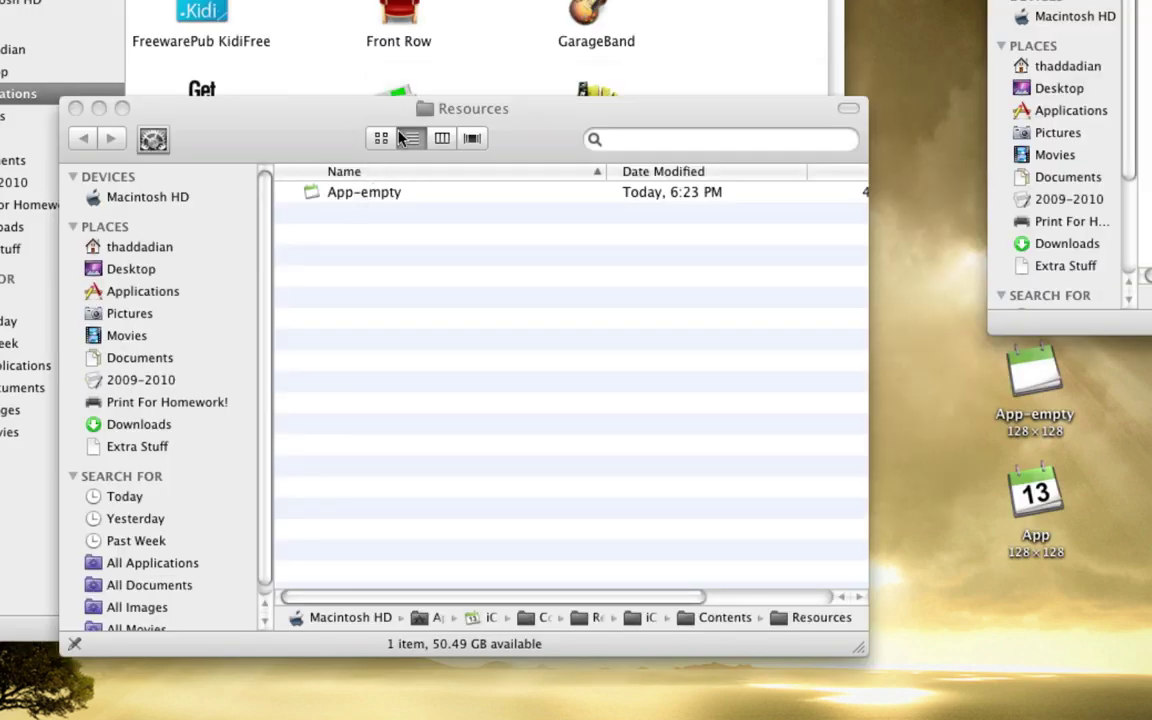
- Bring the Applications window to the front and examine the iCal application's icon
{"action": "left_click", "coordinate": [478, 85]}
{"action": "left_click", "coordinate": [400, 345]}
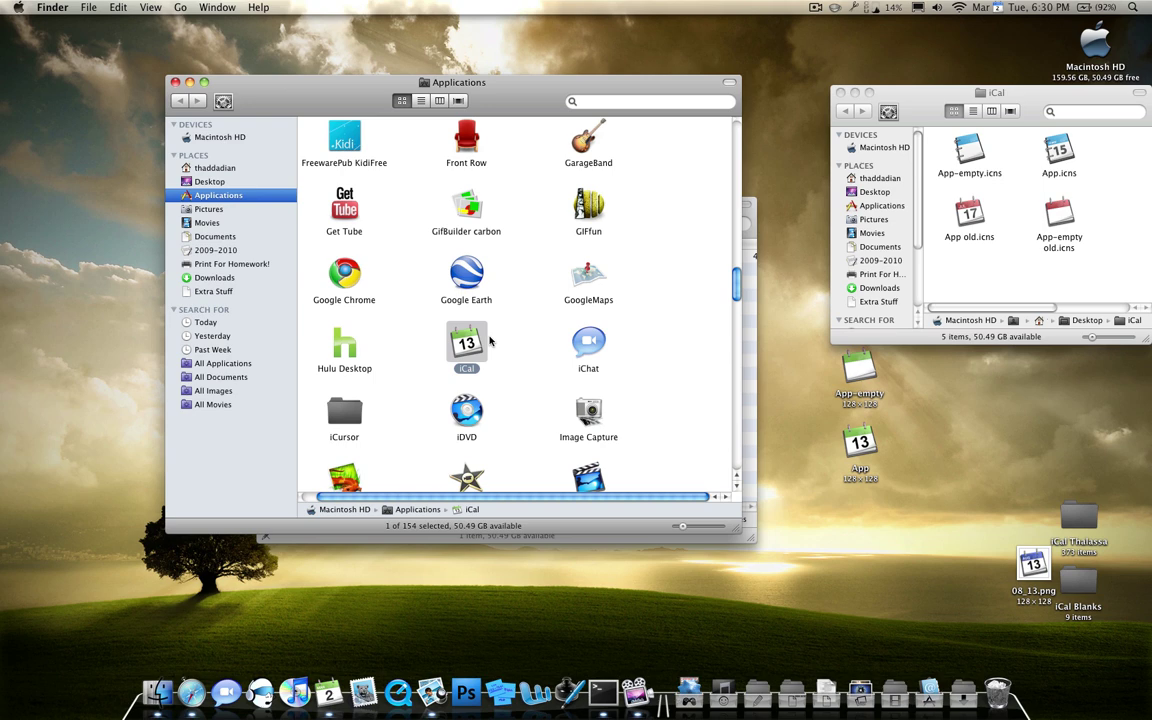
{"action": "left_click", "coordinate": [497, 334]}
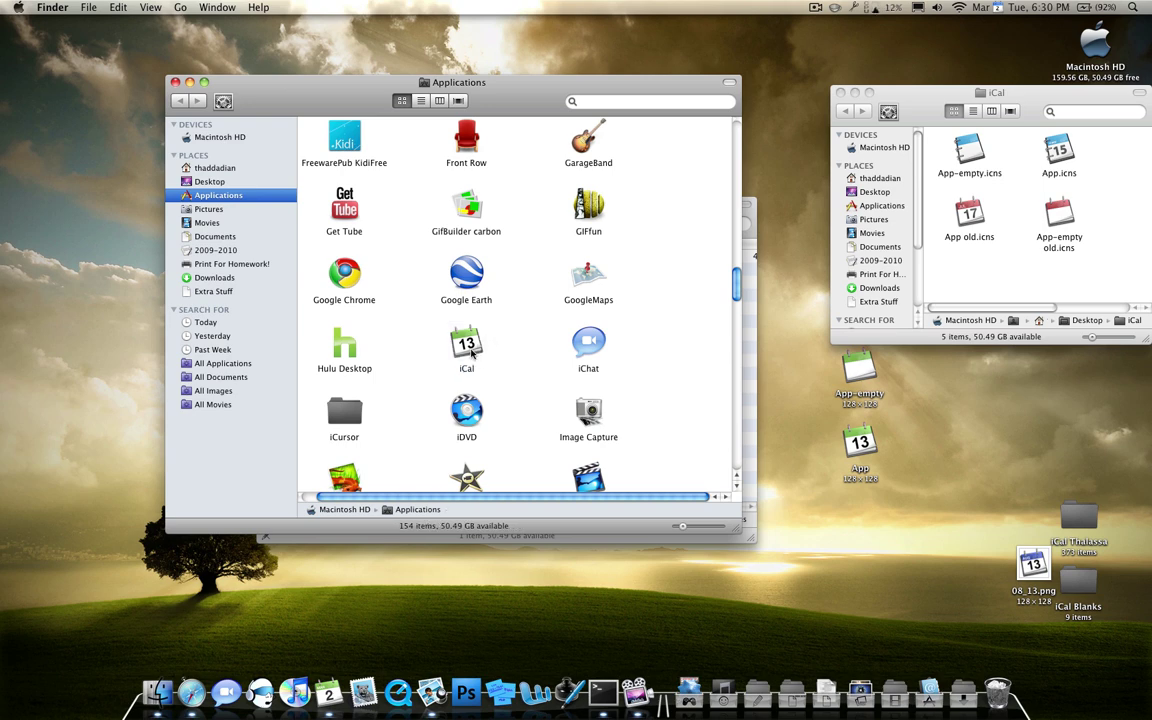
- Move the iCal backup folder's window fully into view and bring the dock tile plugin's Resources window to the front
{"action": "left_click", "coordinate": [884, 470]}
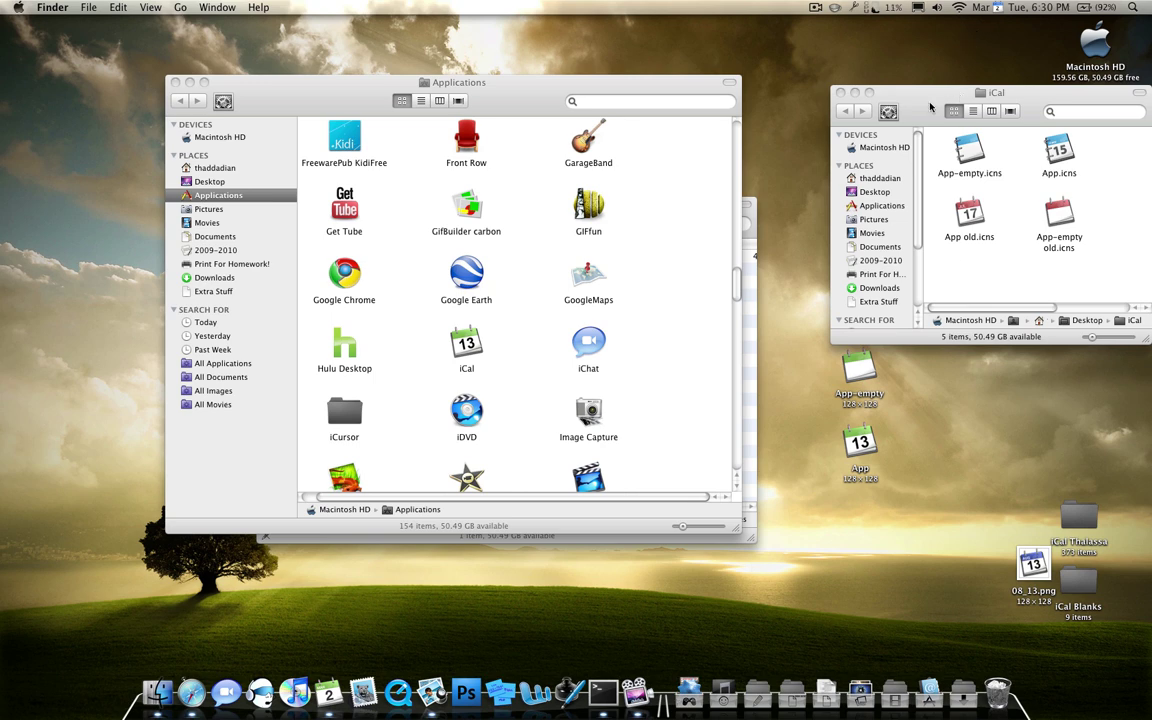
{"action": "left_click_drag", "start_coordinate": [930, 107], "coordinate": [909, 103]}
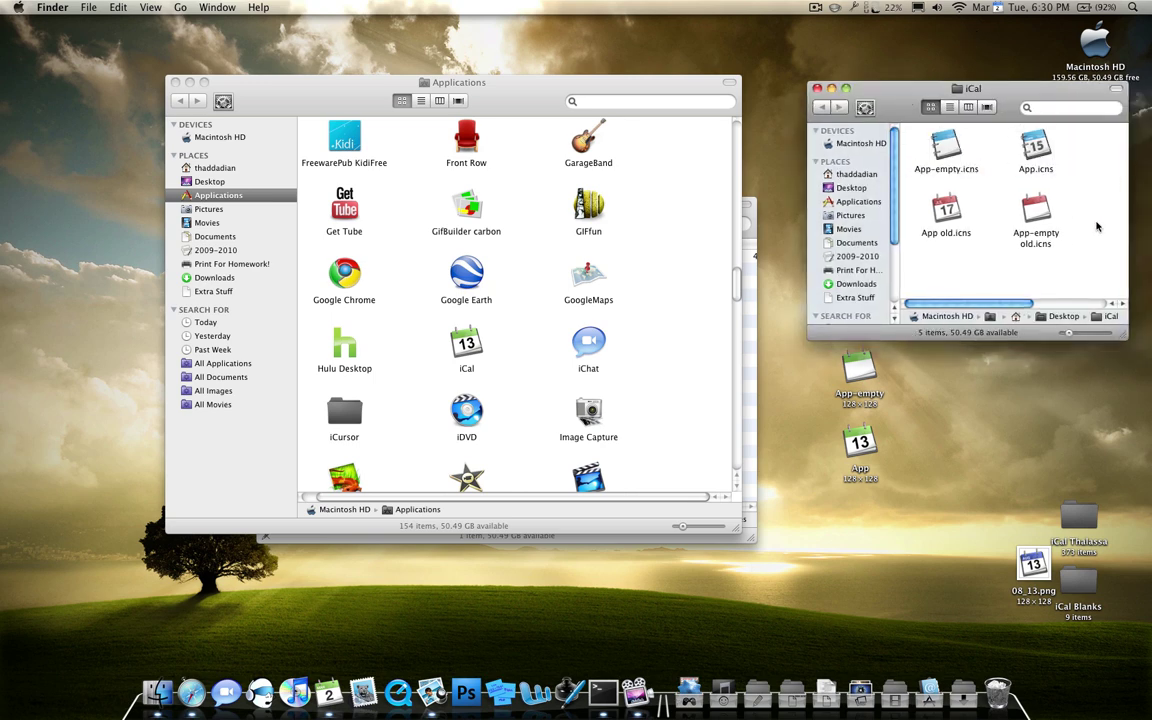
{"action": "left_click_drag", "start_coordinate": [1097, 227], "coordinate": [975, 234]}
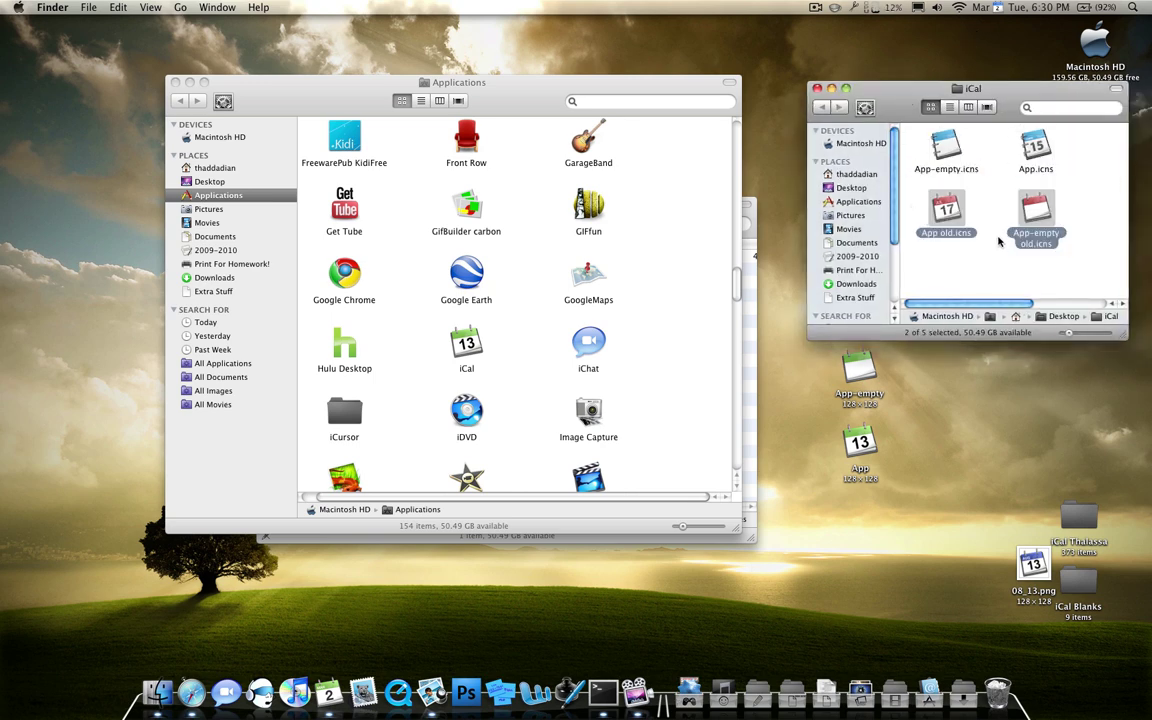
{"action": "left_click", "coordinate": [744, 273]}
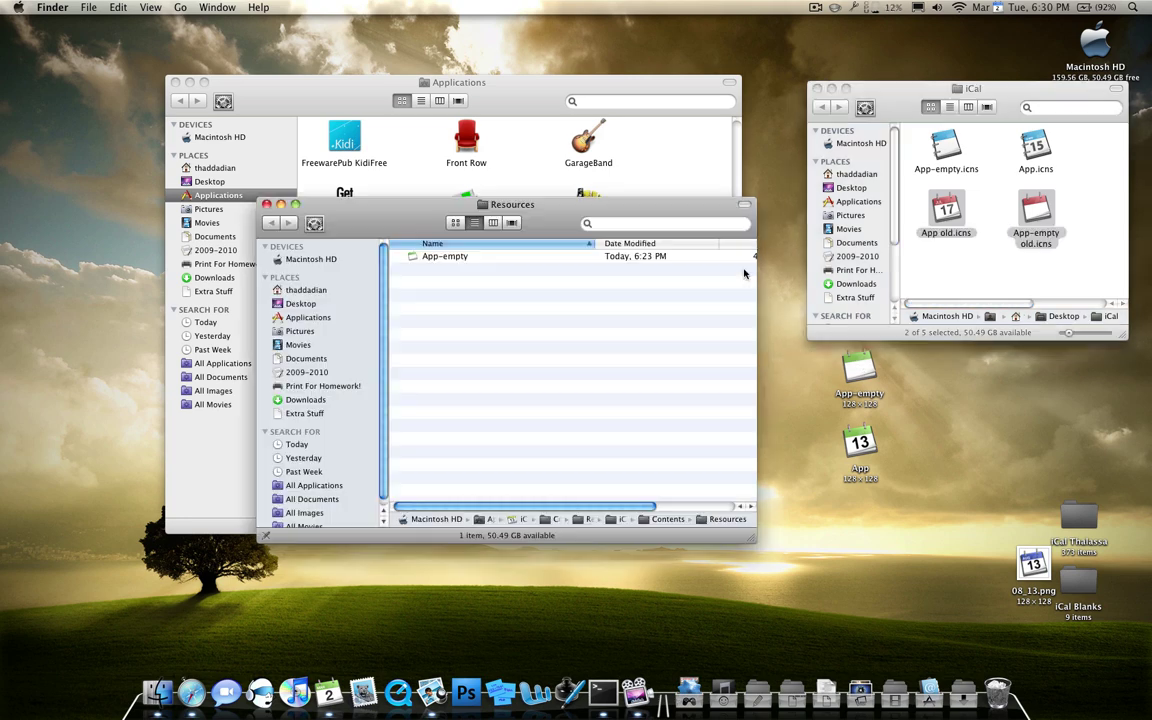
- Rename App-empty old.icns to App-empty.icns and copy it into the dock tile plugin's Resources folder, authorizing with the account password
{"action": "left_click", "coordinate": [951, 257]}
{"action": "left_click", "coordinate": [1028, 206]}
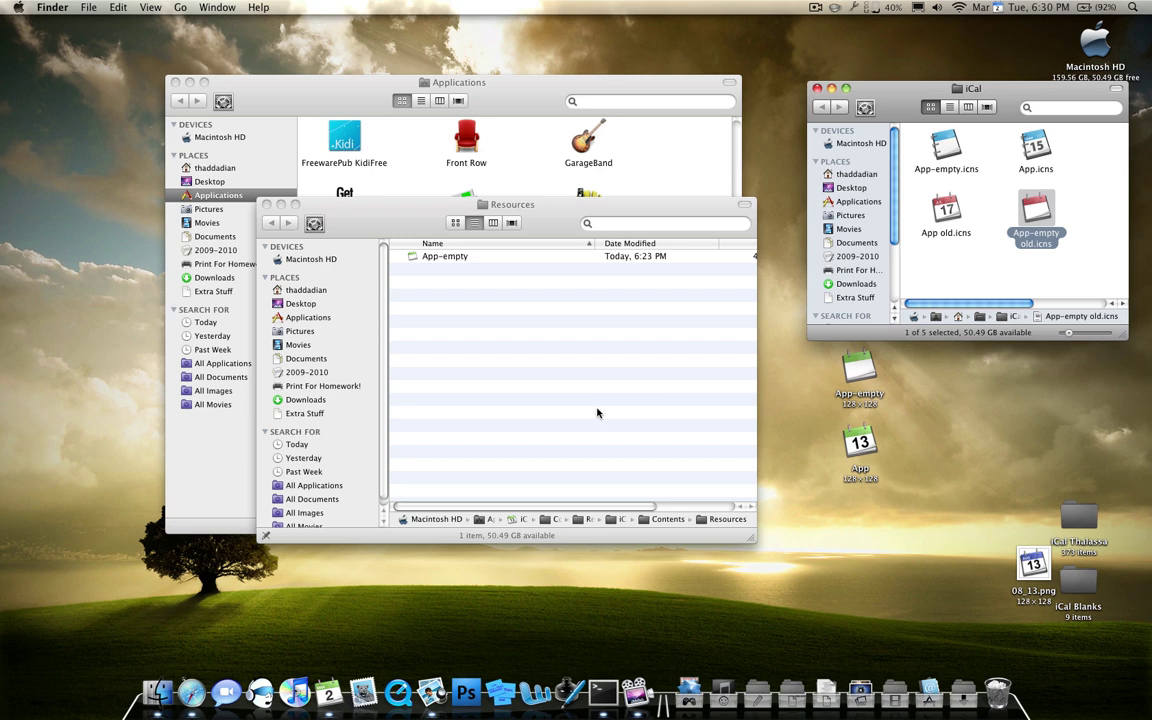
{"action": "left_click_drag", "start_coordinate": [597, 412], "coordinate": [576, 406]}
{"action": "type", "text": "•••"}
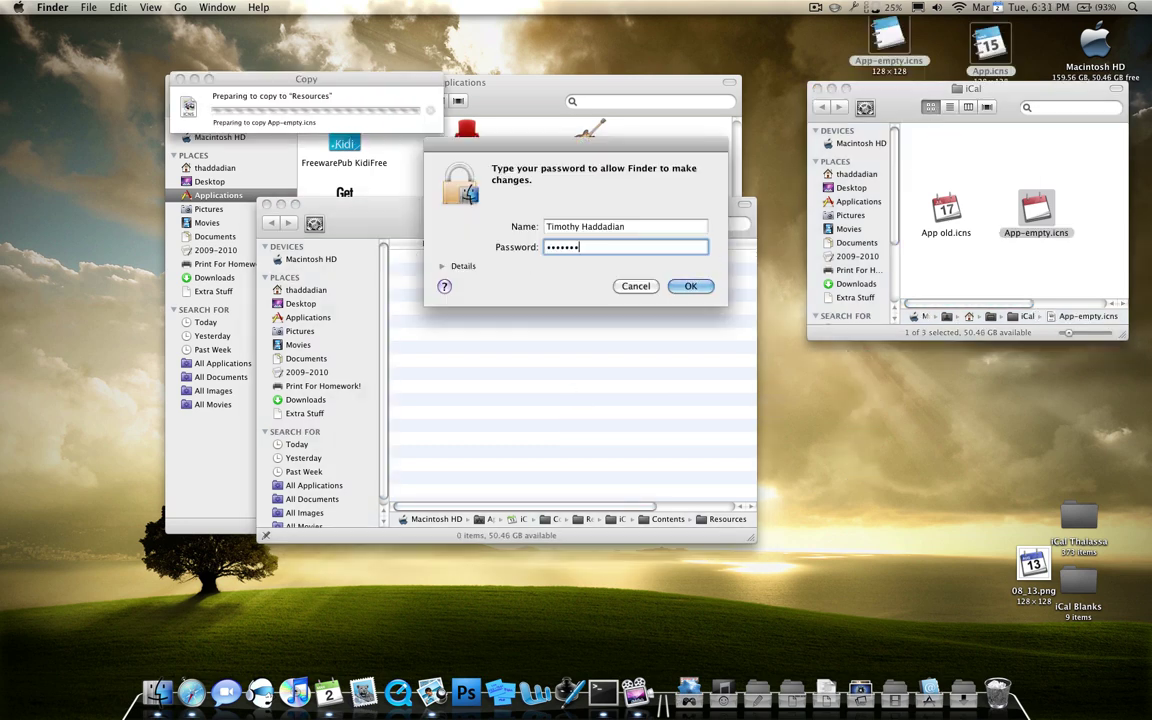
{"action": "key", "text": "Return"}
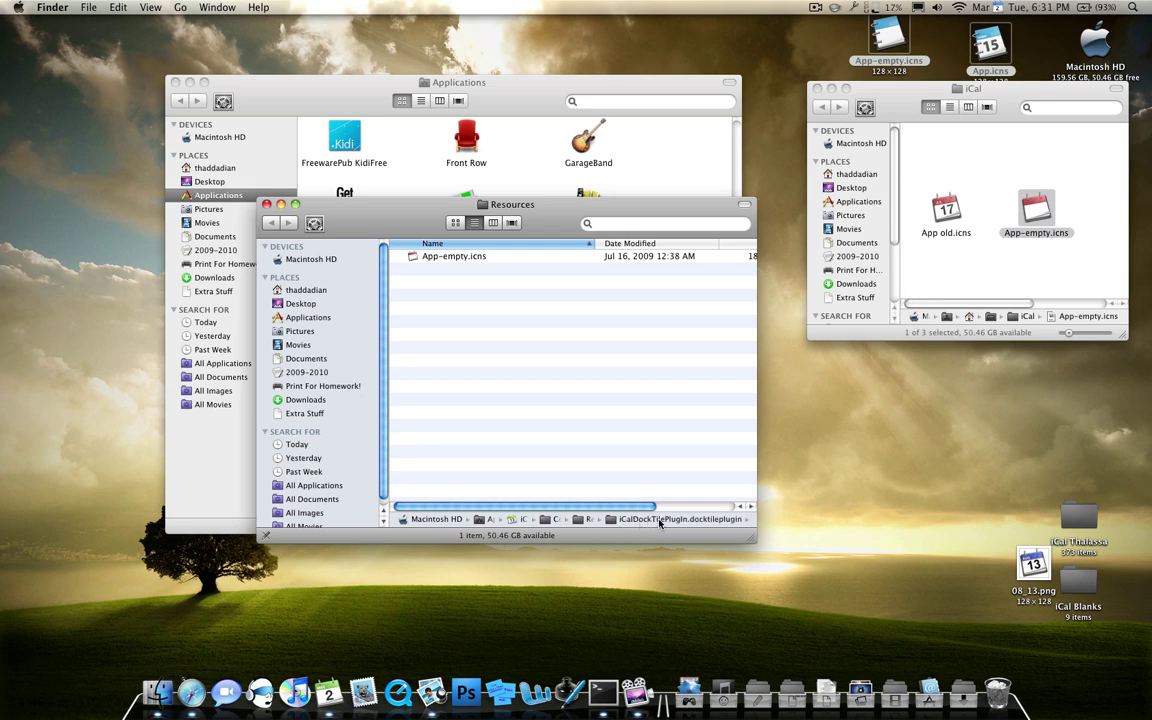
- Open the iCal package's main Resources folder, show it as icons, and locate the green App and App-empty files
{"action": "double_click", "coordinate": [586, 519]}
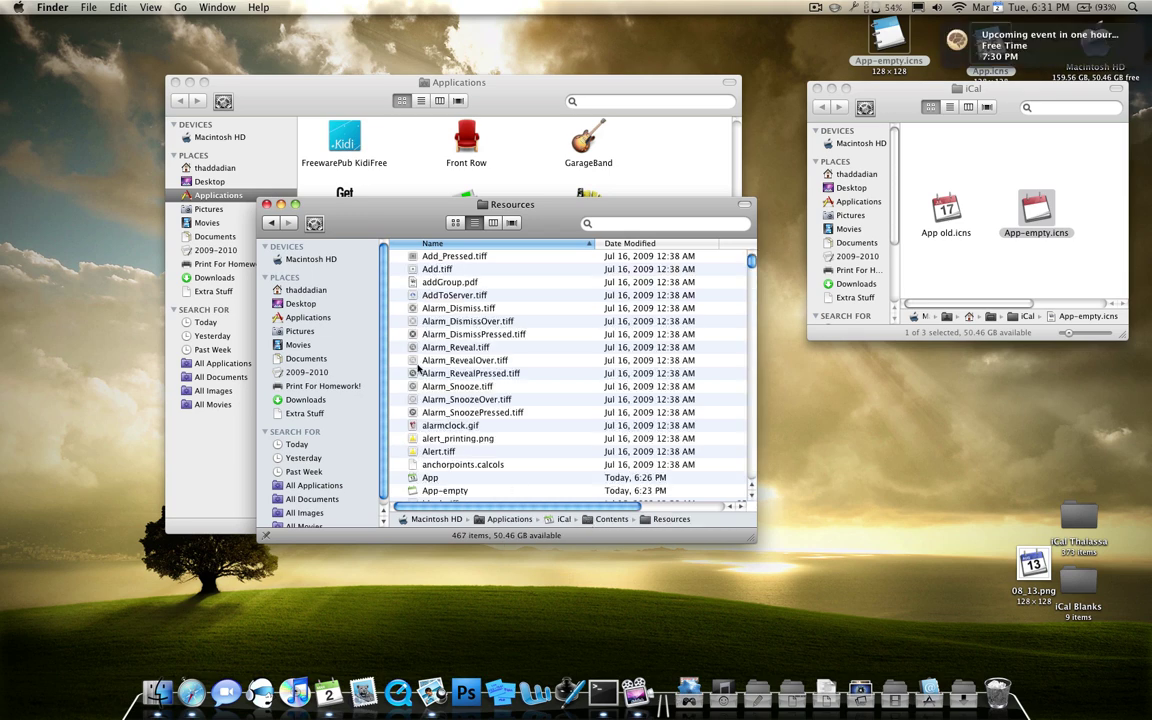
{"action": "key", "text": "super+1"}
{"action": "left_click_drag", "start_coordinate": [577, 280], "coordinate": [485, 310]}
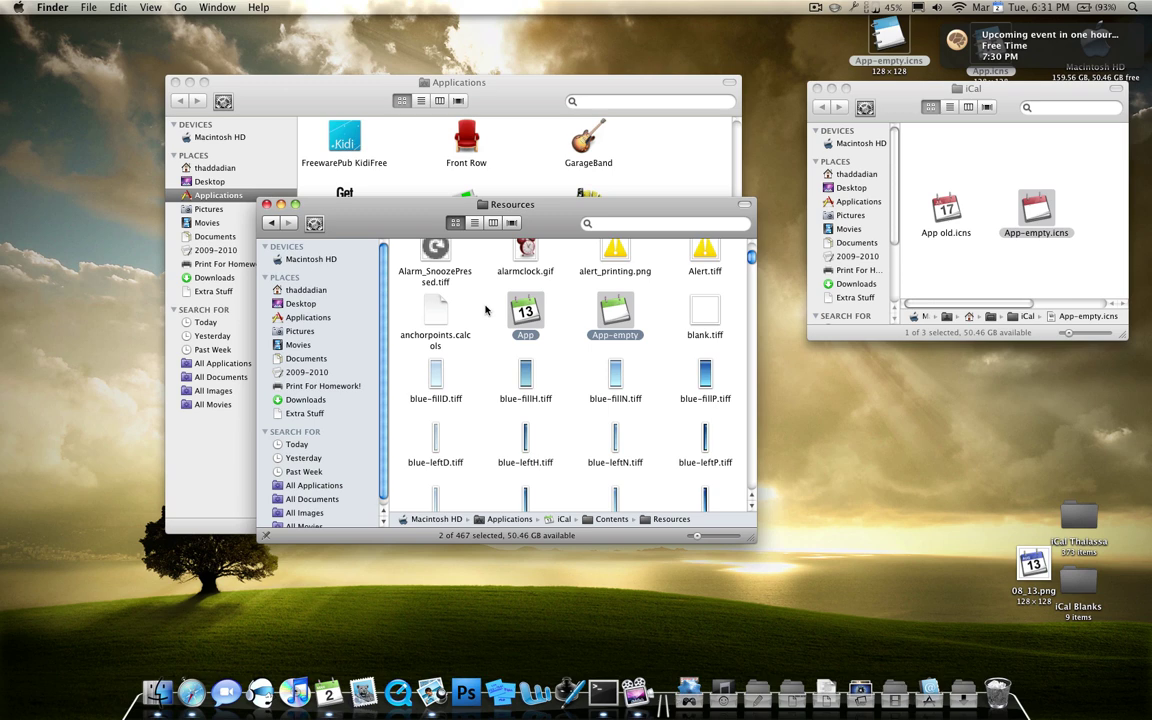
{"action": "left_click", "coordinate": [685, 292]}
- Rename App old.icns in the iCal backup folder to App.icns
{"action": "left_click", "coordinate": [1068, 224]}
{"action": "left_click", "coordinate": [948, 225]}
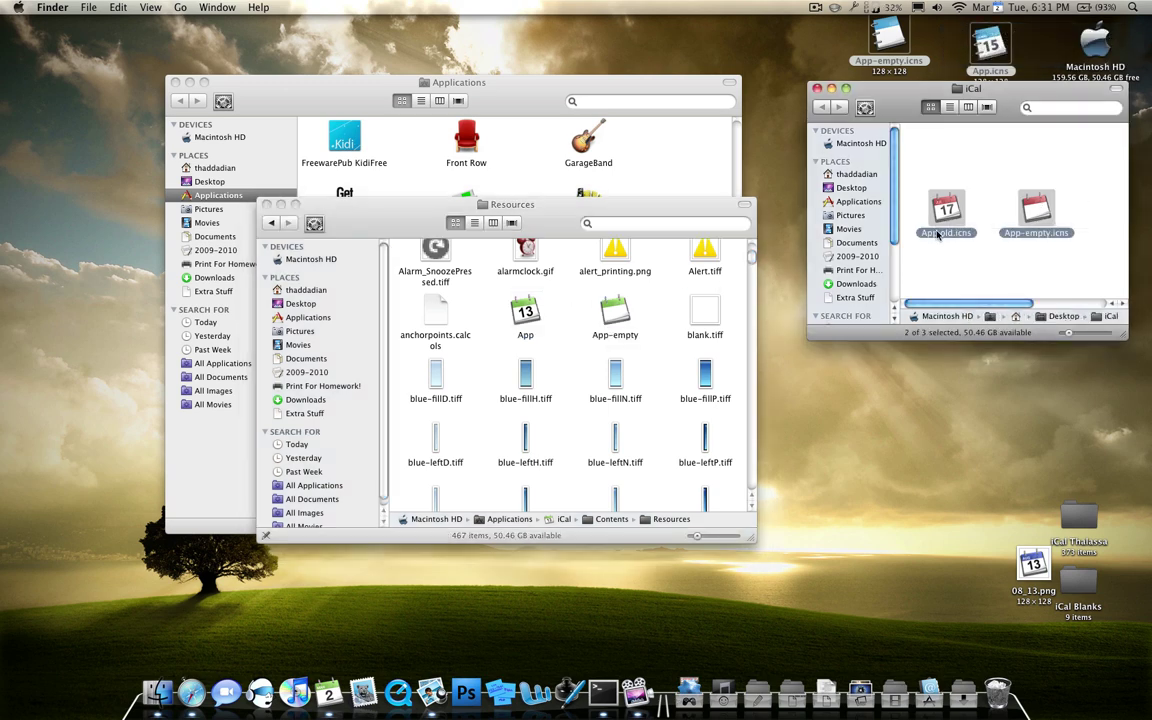
{"action": "left_click", "coordinate": [958, 234]}
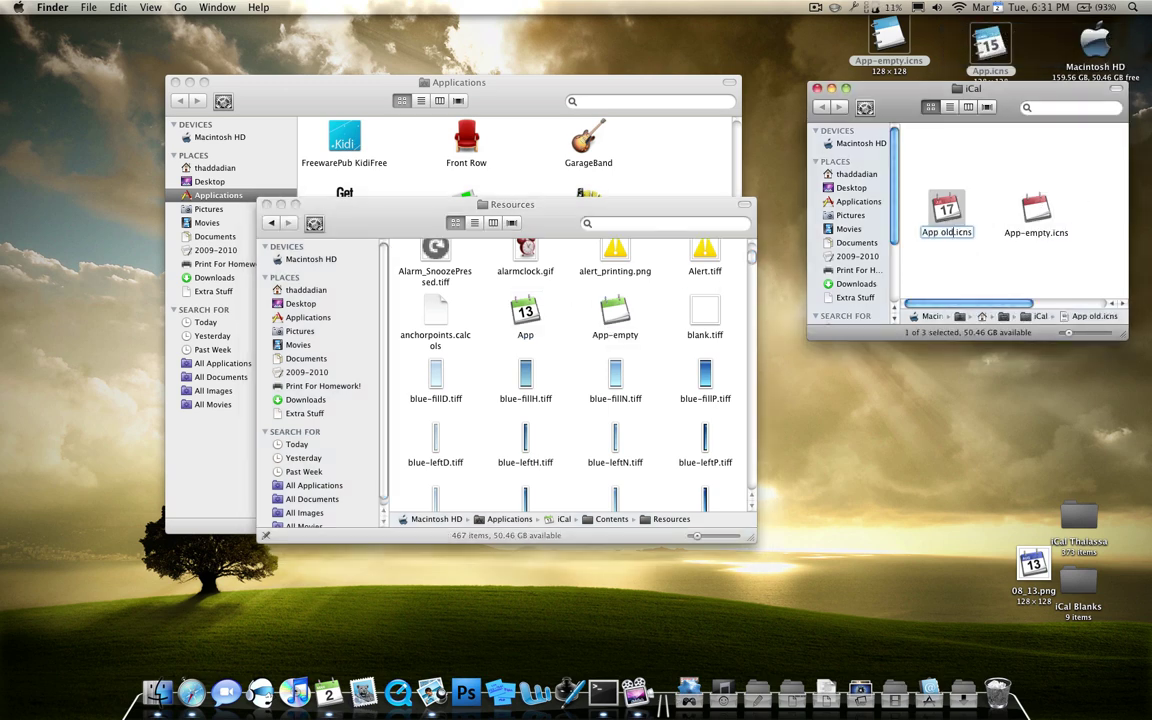
{"action": "type", "text": "App"}
{"action": "key", "text": "Return"}
- Copy the red App.icns and App-empty.icns into iCal's main Resources folder, replacing the existing files and authorizing with the account password
{"action": "left_click", "coordinate": [1036, 210]}
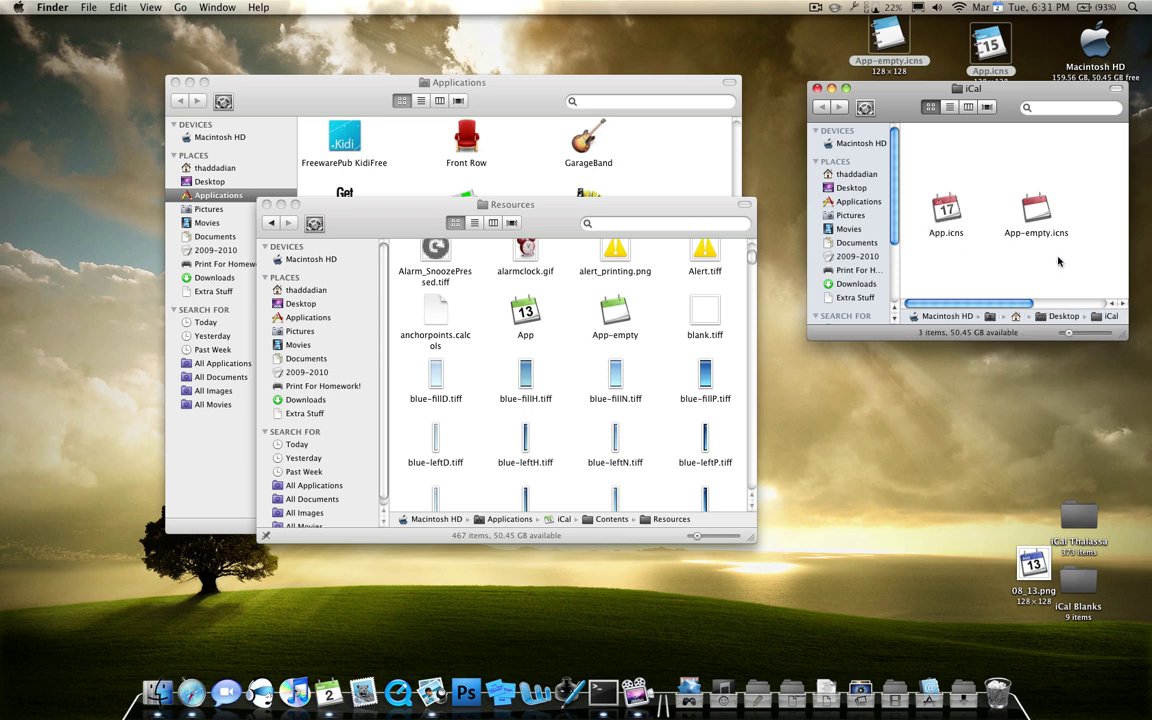
{"action": "left_click", "coordinate": [951, 205], "text": "super"}
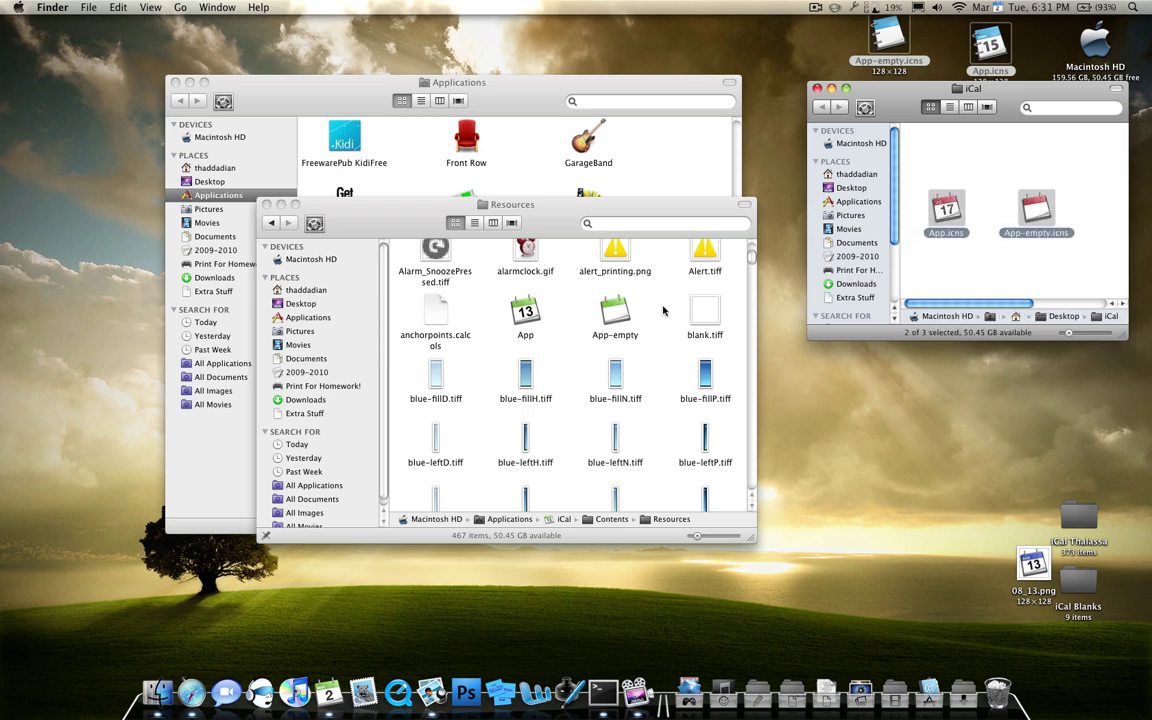
{"action": "left_click_drag", "start_coordinate": [663, 311], "coordinate": [522, 314]}
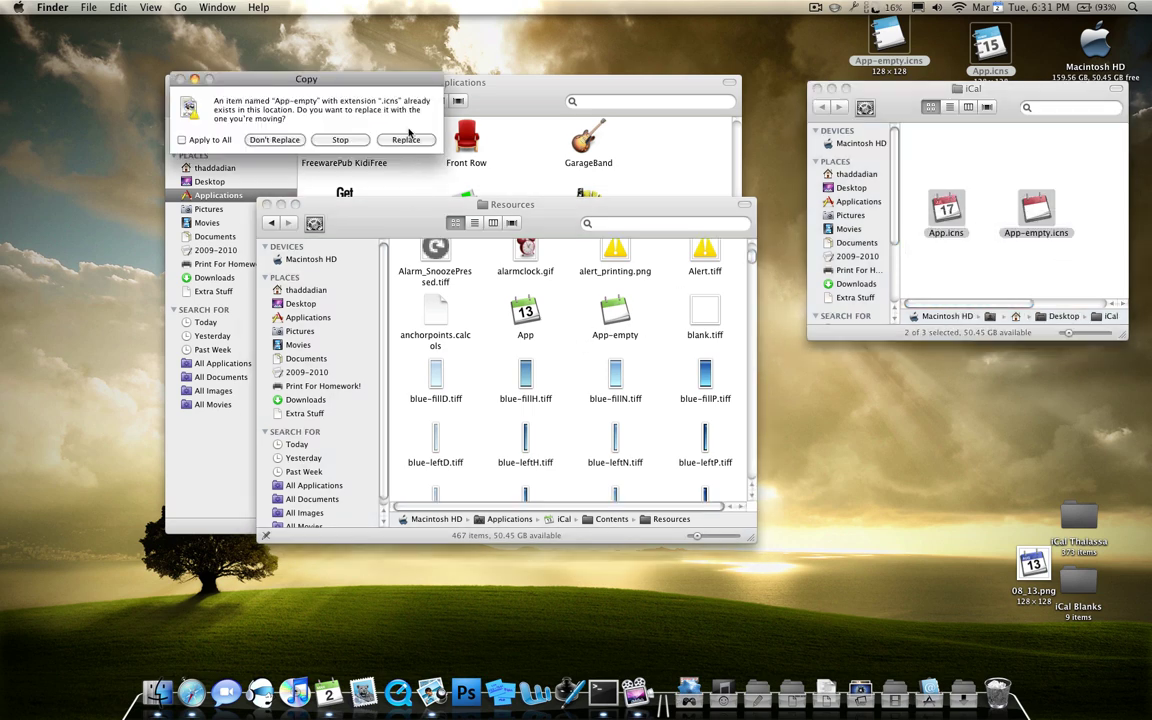
{"action": "left_click", "coordinate": [406, 139]}
{"action": "left_click", "coordinate": [406, 139]}
{"action": "type", "text": "••••"}
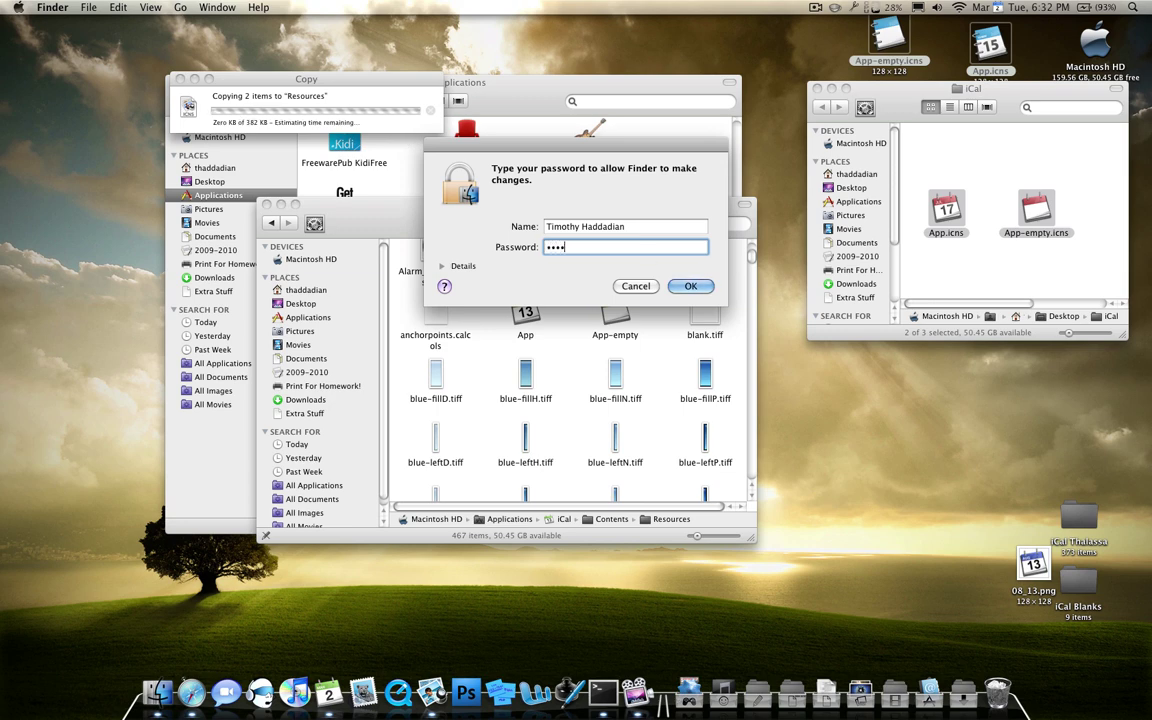
{"action": "key", "text": "Return"}
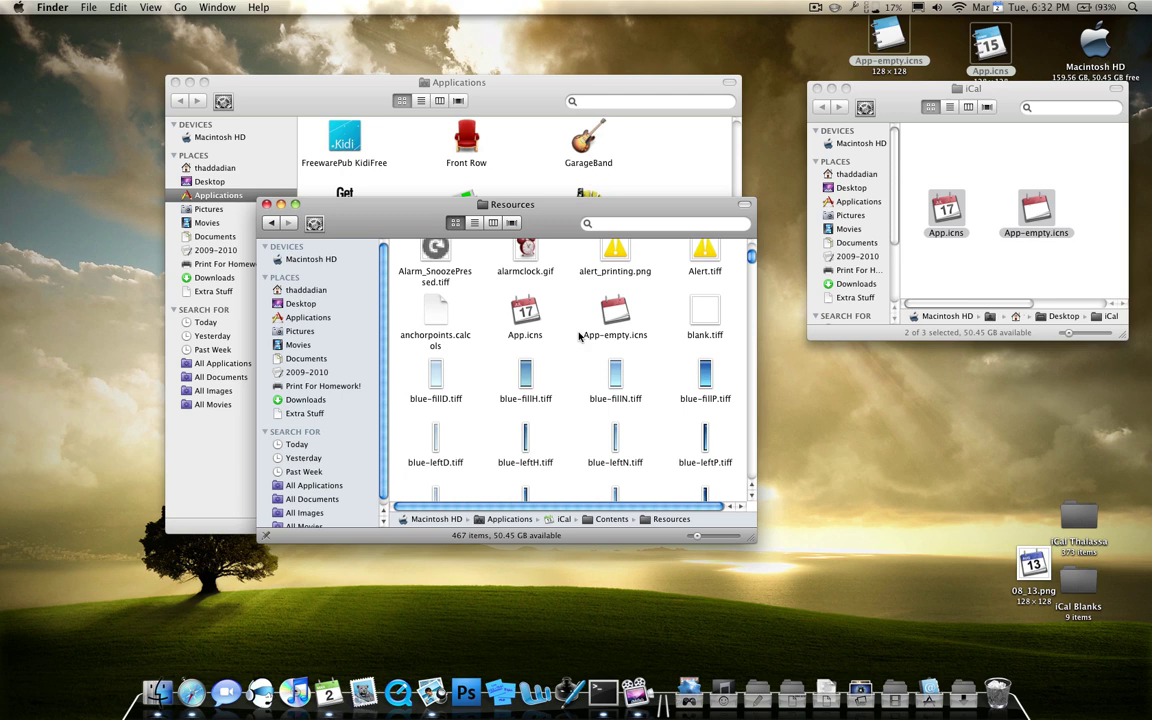
- Switch to Terminal, restart the Dock with the command killall Dock, and move the Terminal window clear of the Resources window
{"action": "left_click", "coordinate": [603, 690]}
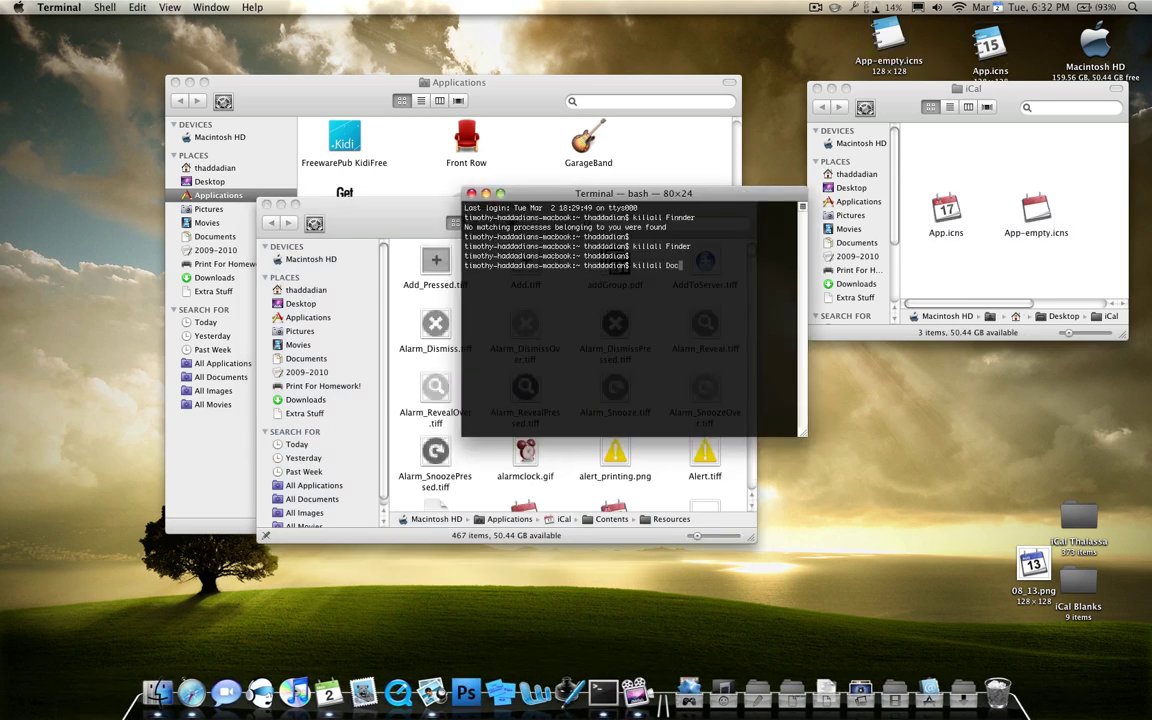
{"action": "type", "text": "k"}
{"action": "key", "text": "Return"}
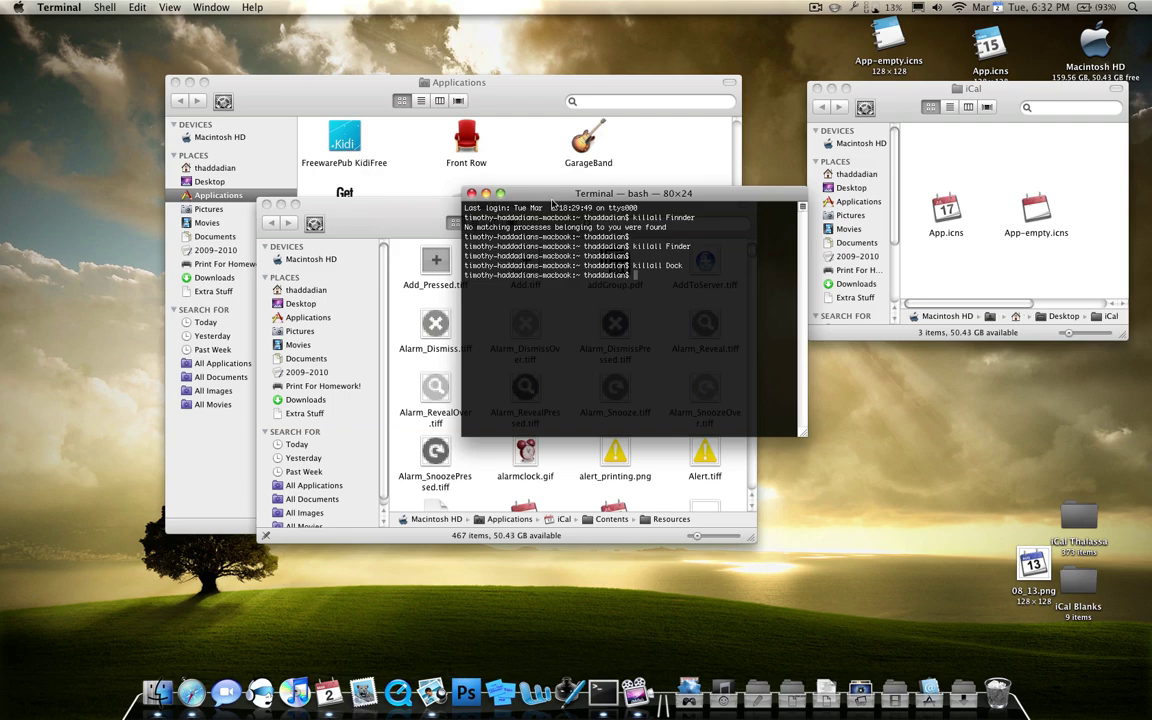
{"action": "left_click_drag", "start_coordinate": [551, 204], "coordinate": [875, 370]}
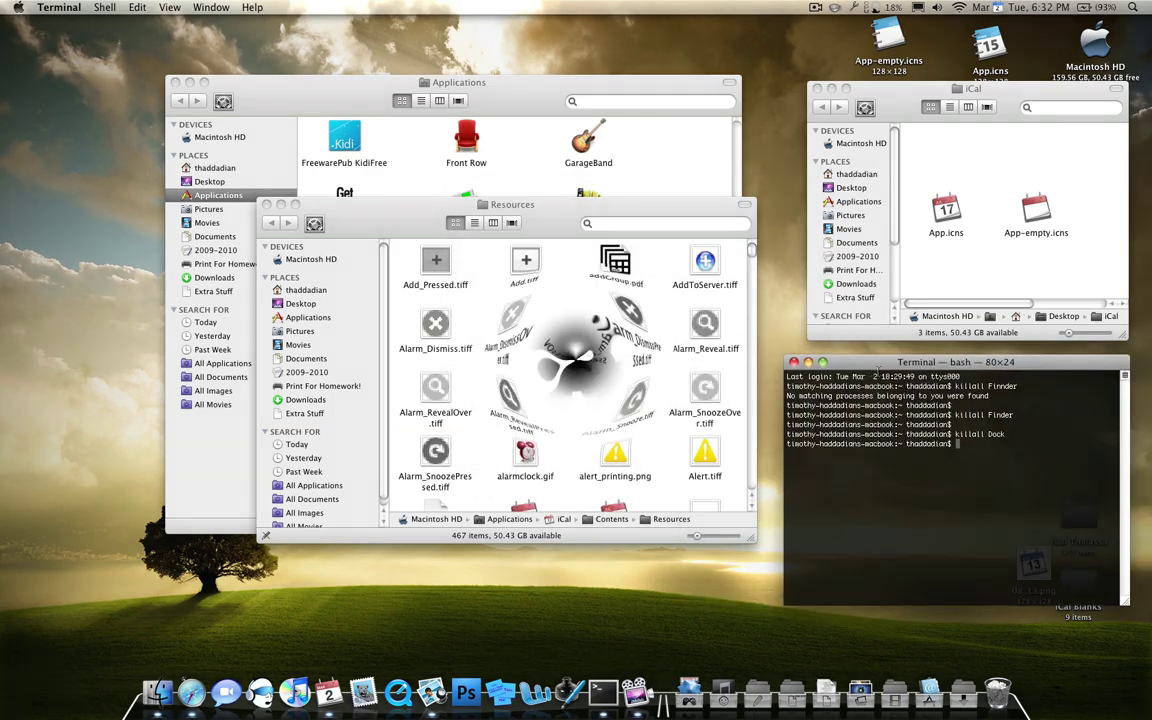